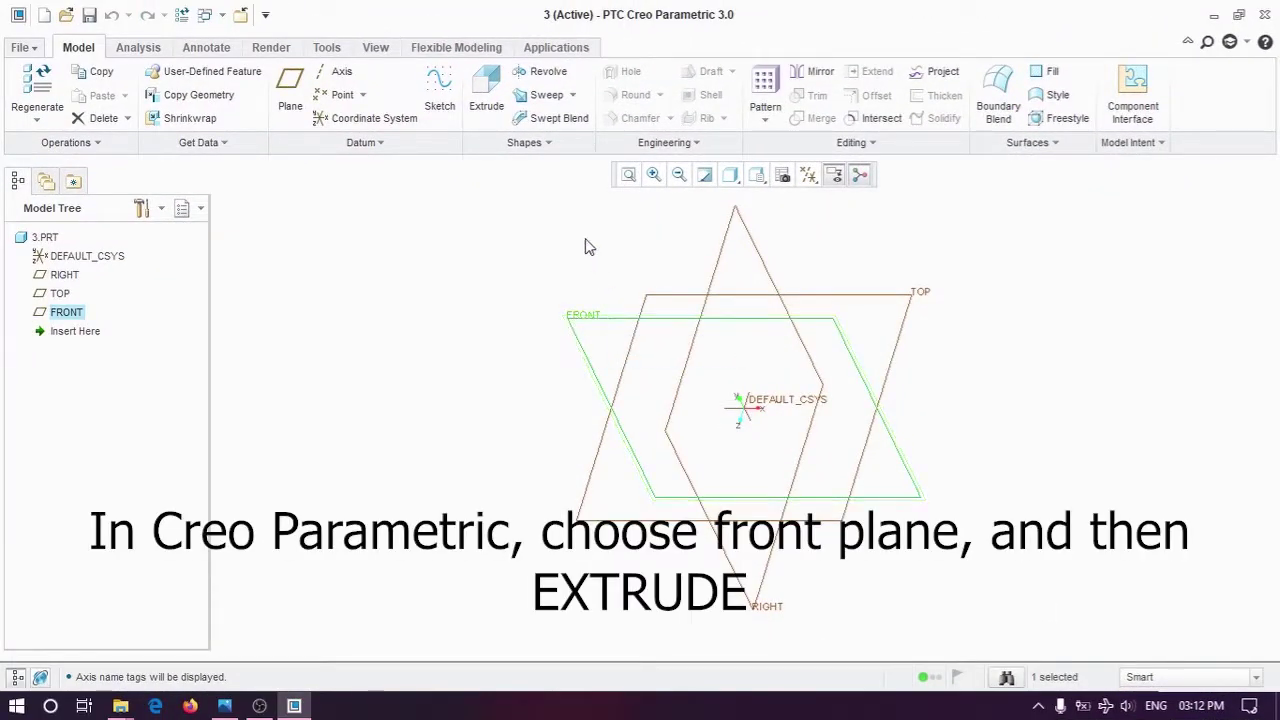
Step: Start an extrusion sketch on the FRONT plane and draw a rectangle
left_click(490, 90)
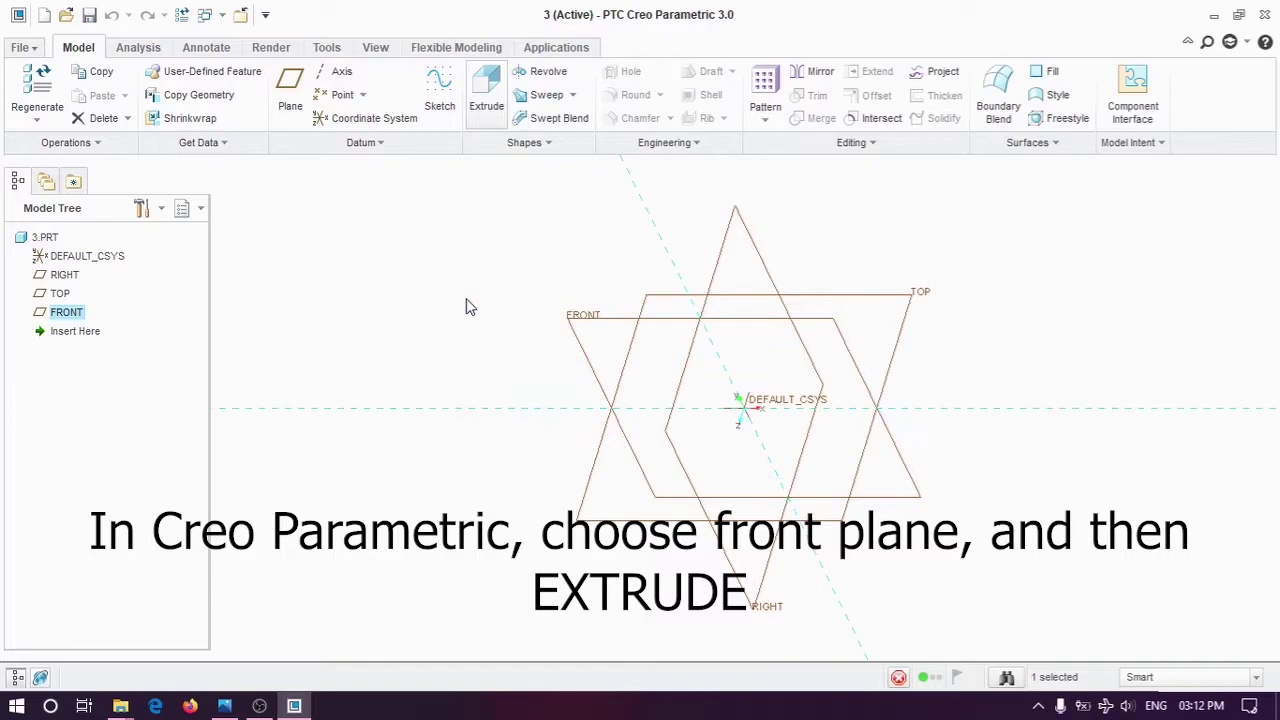
left_click(811, 184)
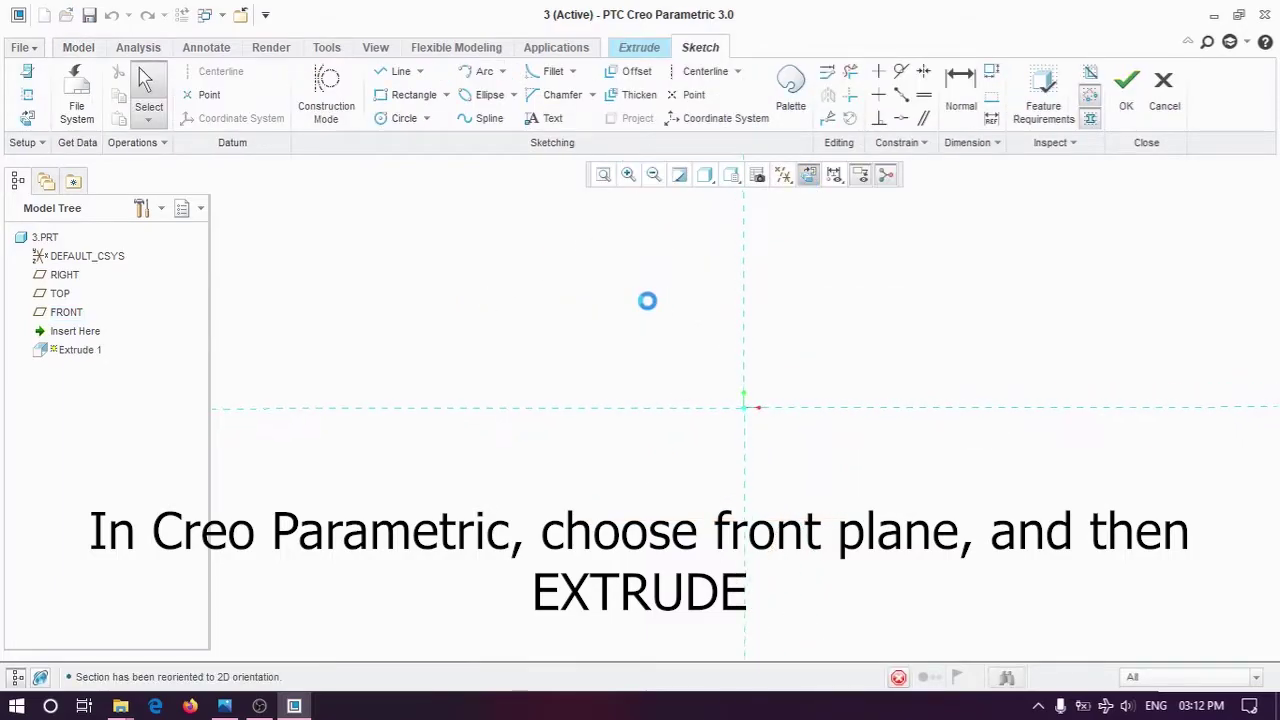
key("alt+Tab")
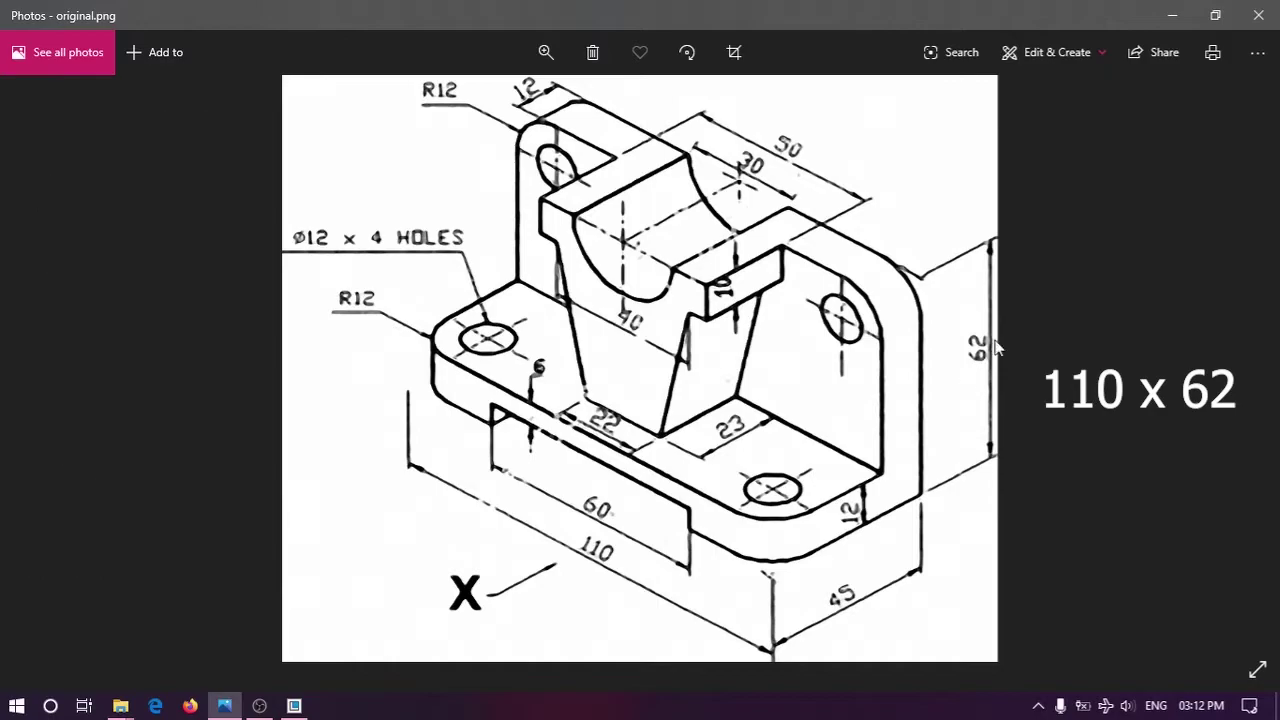
key("alt+Tab")
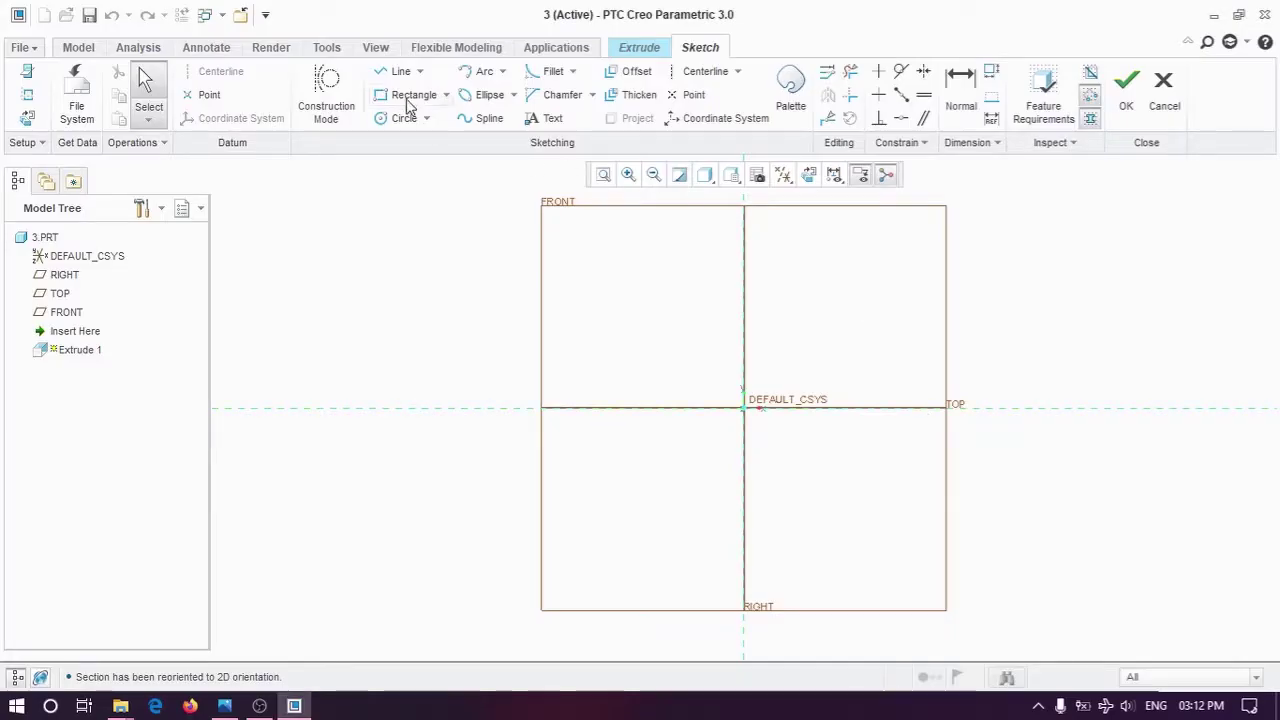
left_click(410, 96)
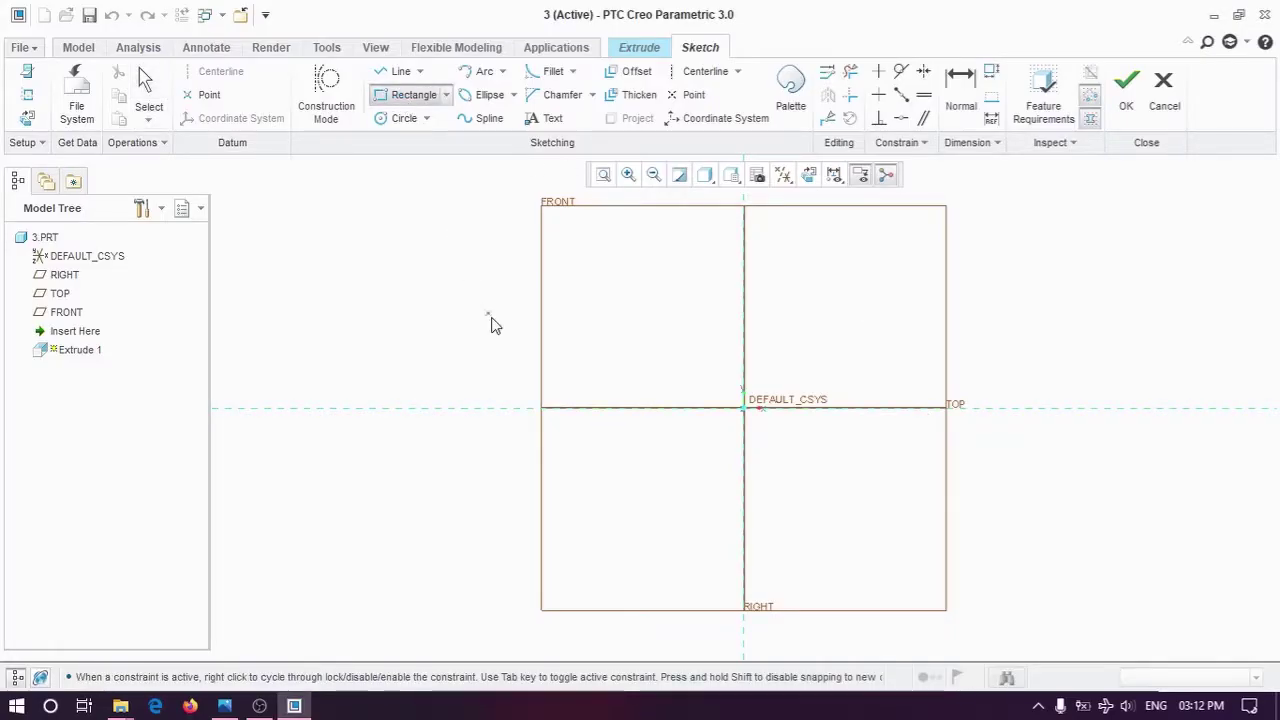
left_click(483, 261)
left_click(998, 540)
middle_click(998, 540)
Step: Dimension the rectangle 110 wide with 32 and 66 height values, then preview the extruded block
double_click(677, 214)
type("110")
key("Return")
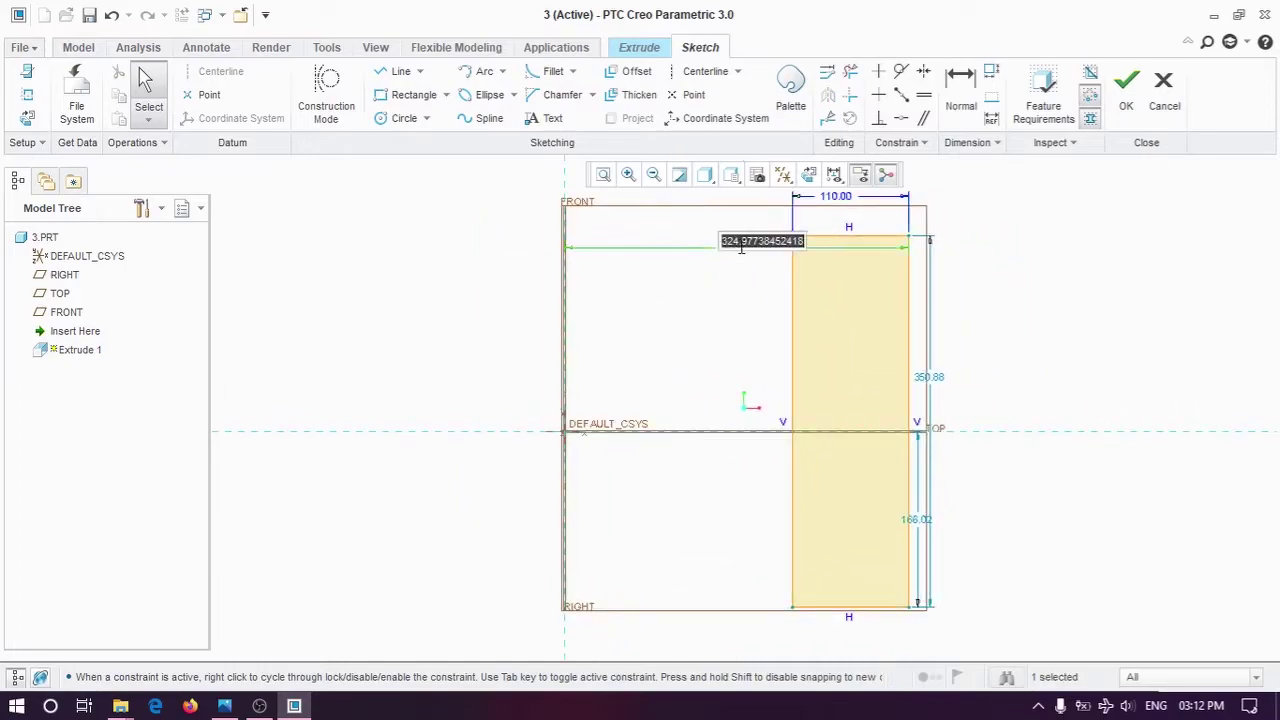
double_click(740, 242)
double_click(843, 369)
type("32")
key("Return")
double_click(886, 401)
type("66/2")
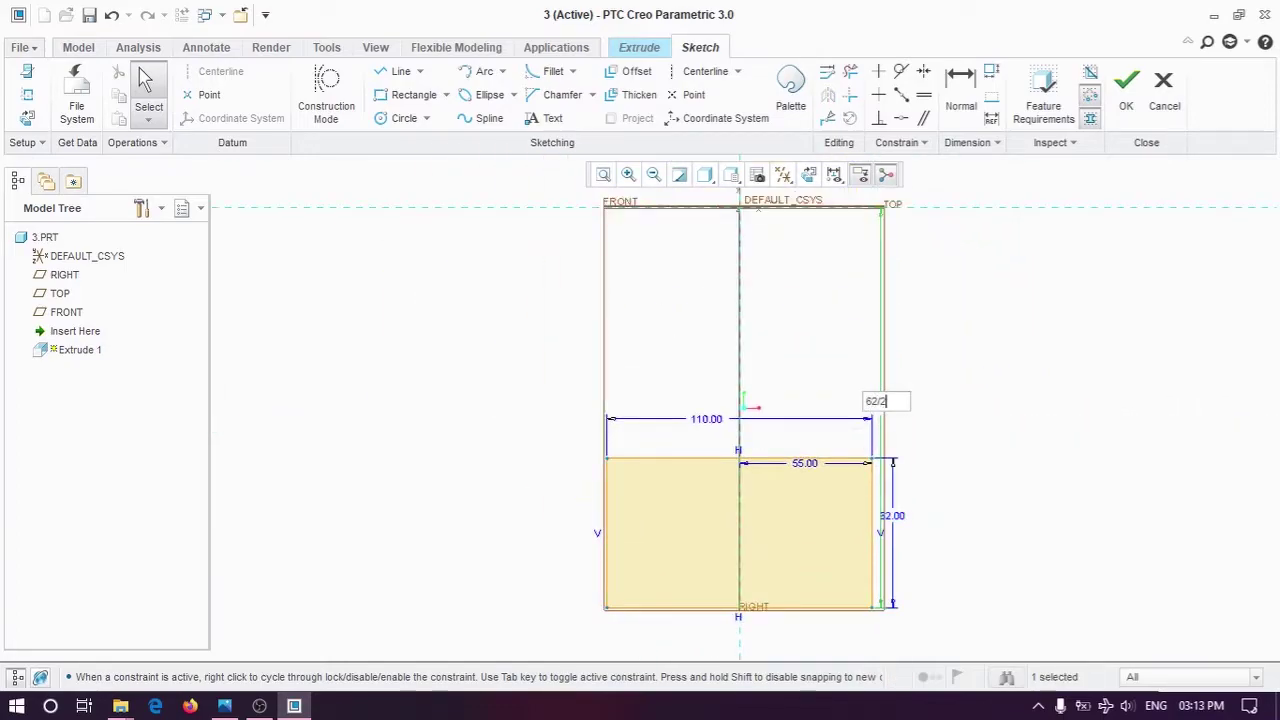
key("Return")
left_click(1126, 85)
mouse_move(866, 340)
middle_mouse_down()
mouse_move(843, 354)
mouse_move(845, 295)
middle_mouse_up()
Step: Give the base block a 45 mm symmetric depth and complete Extrude 1
key("alt+Tab")
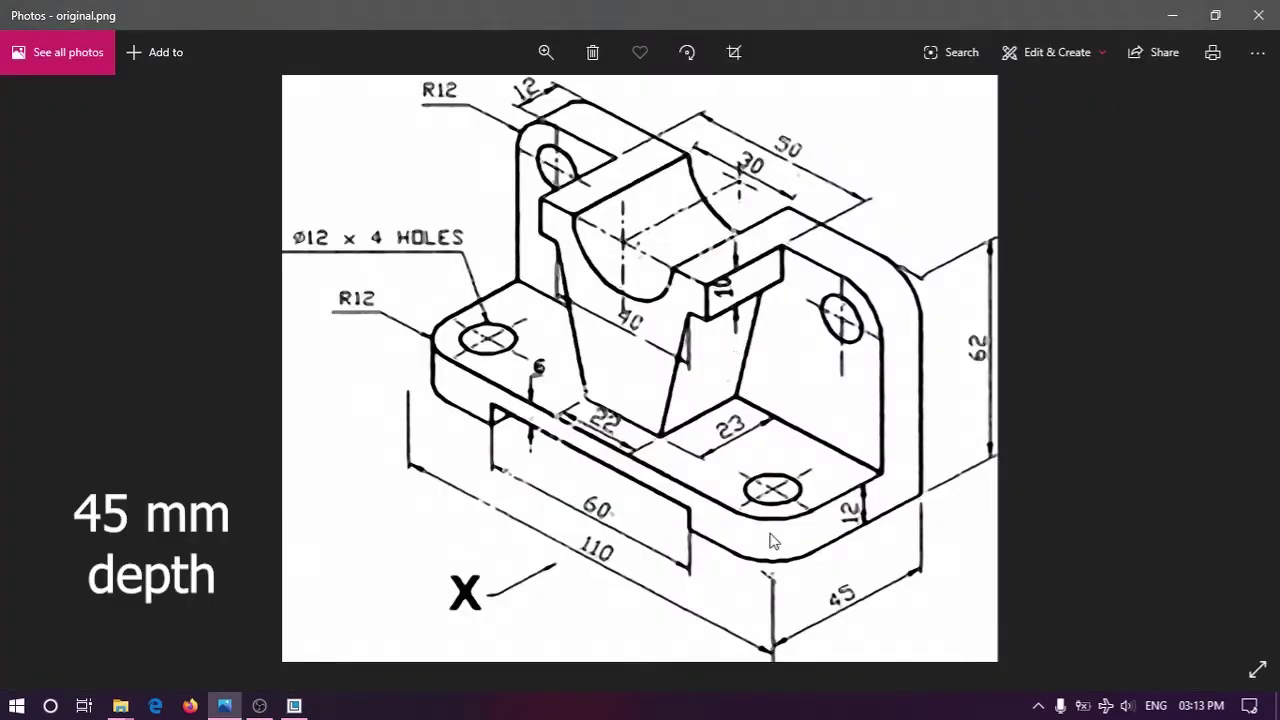
key("alt+Tab")
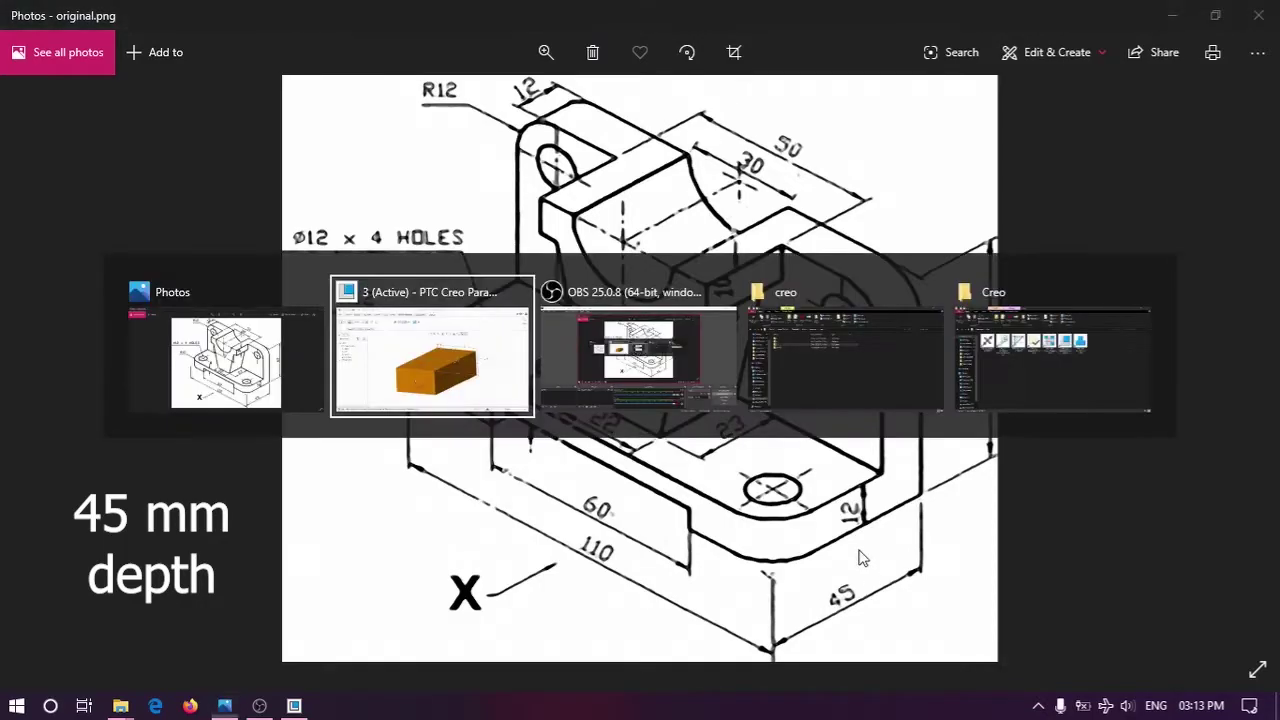
double_click(157, 96)
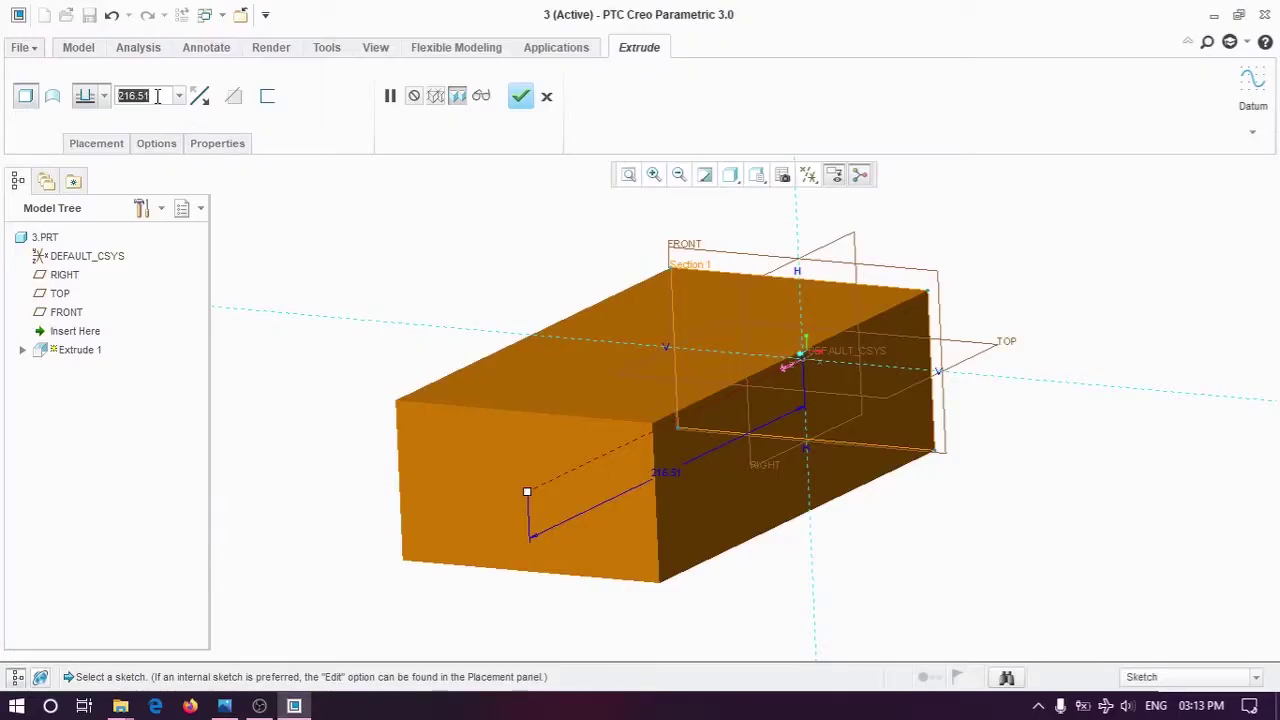
type("45")
key("Return")
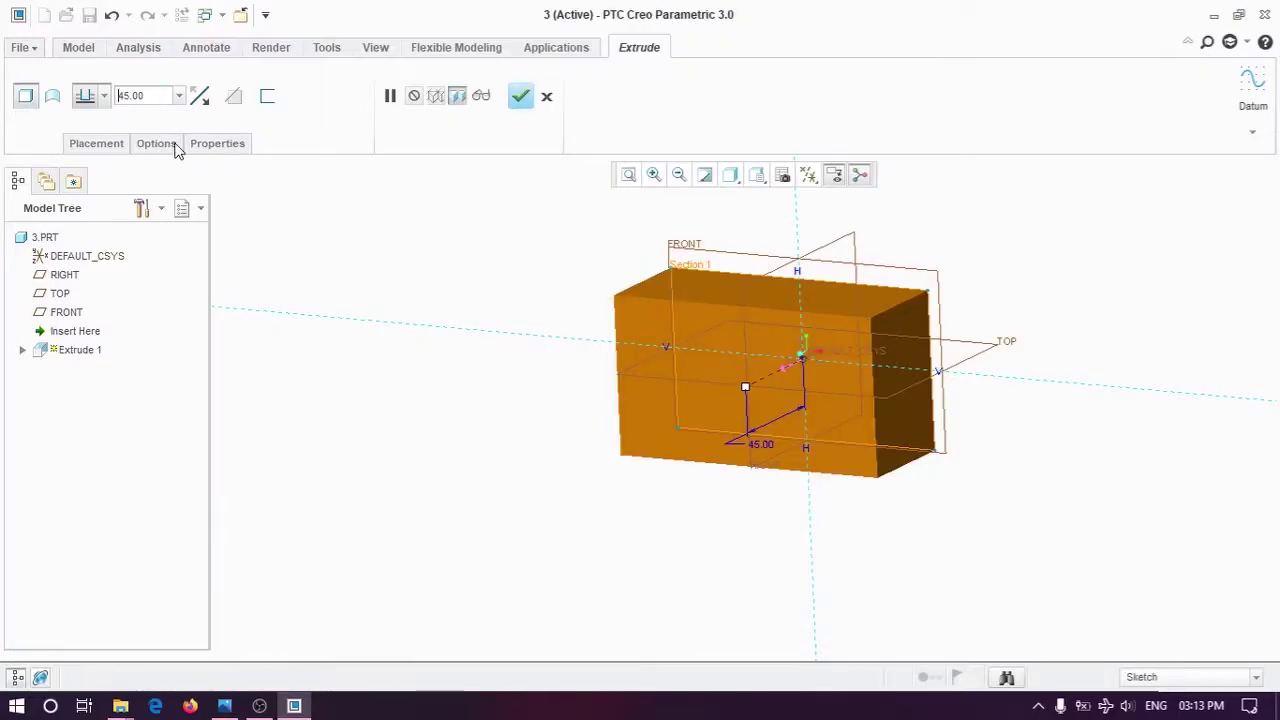
left_click(103, 96)
left_click(85, 146)
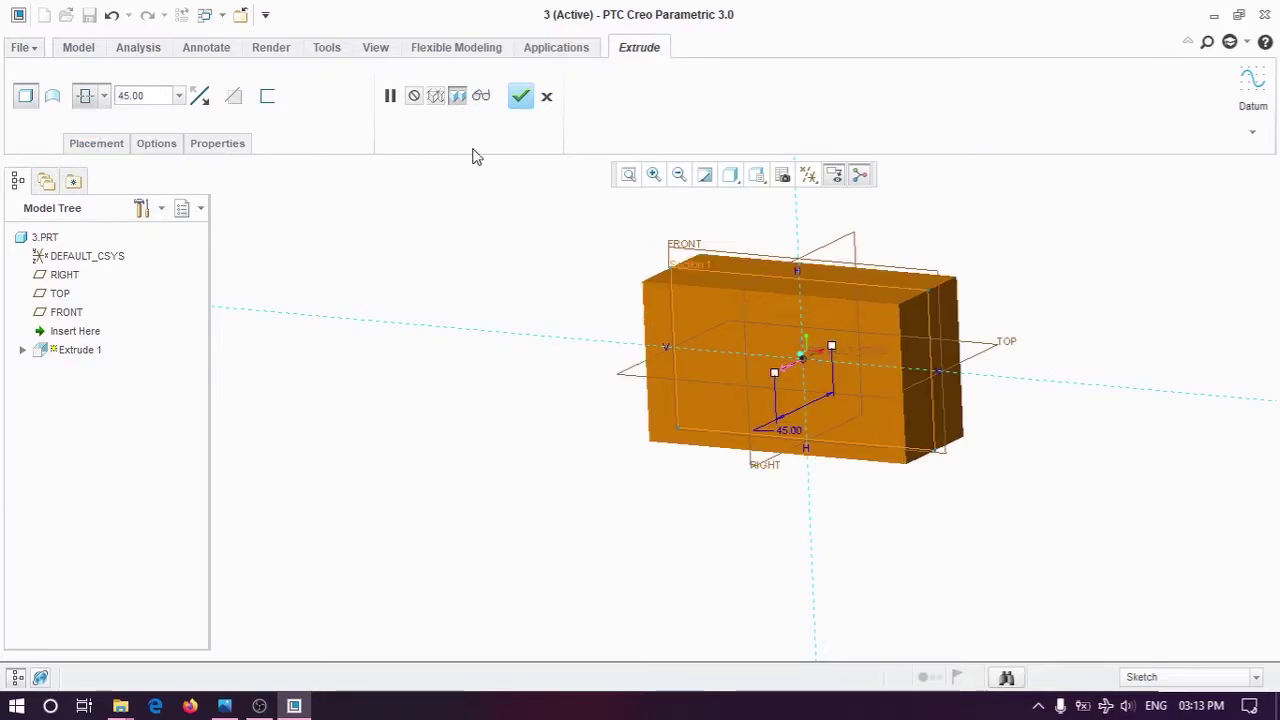
left_click(521, 98)
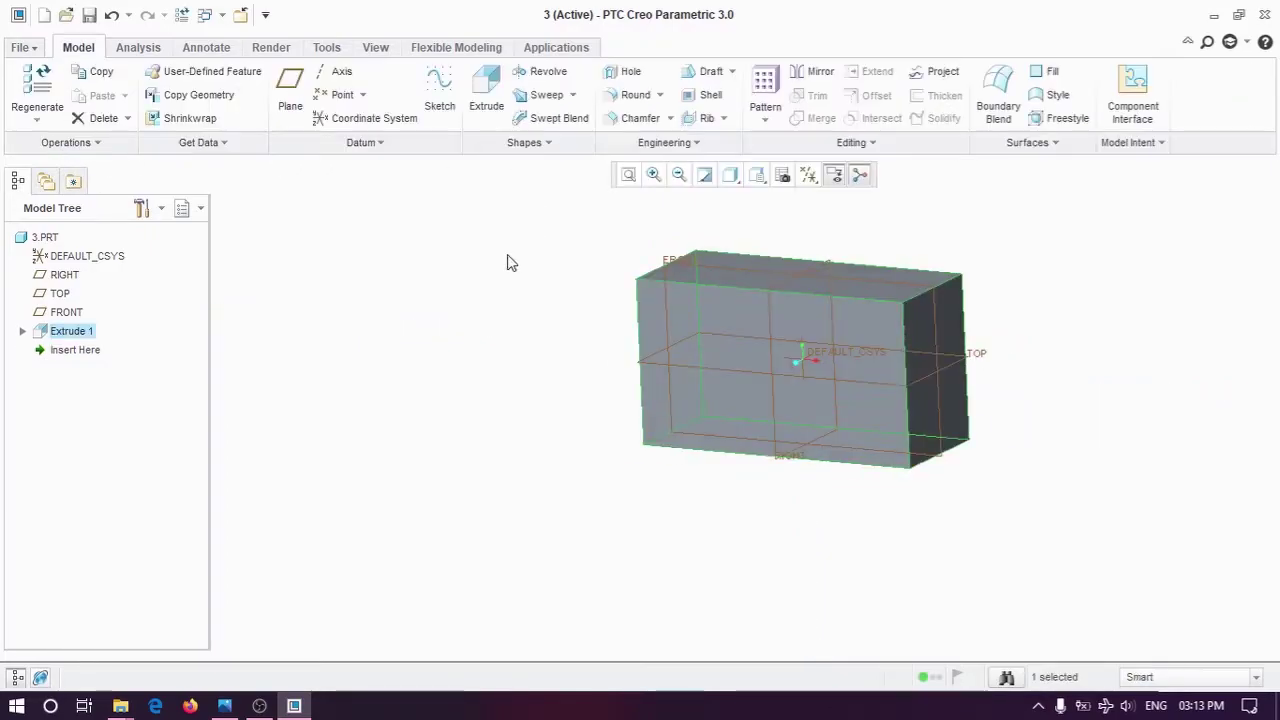
key("alt+Tab")
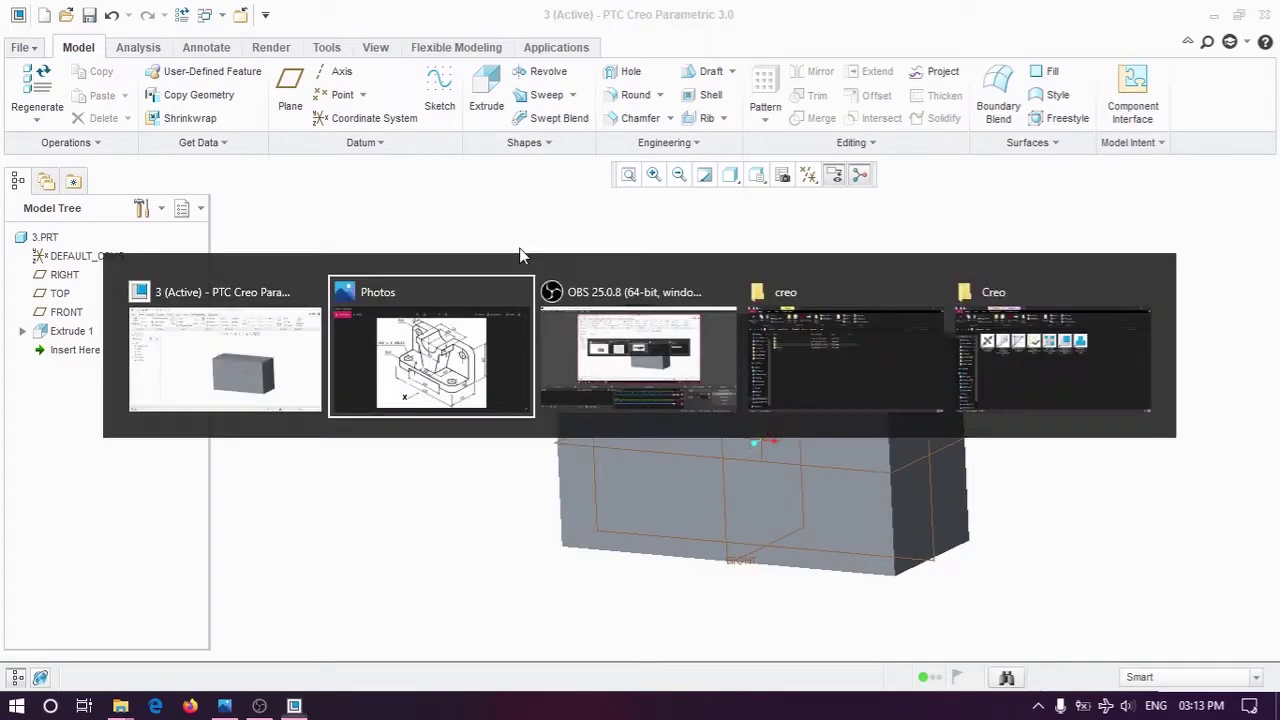
key("alt+Tab")
mouse_move(517, 254)
middle_mouse_down()
mouse_move(486, 283)
mouse_move(517, 277)
middle_mouse_up()
key("alt+Tab")
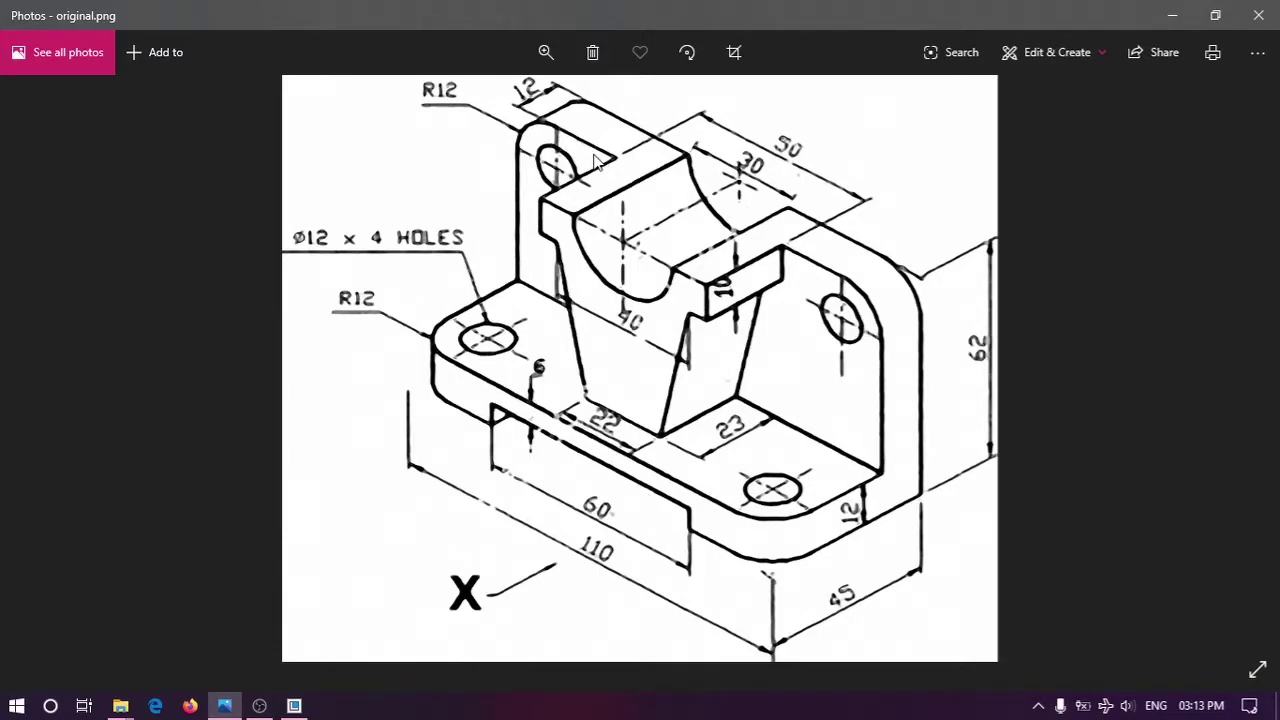
key("alt+Tab")
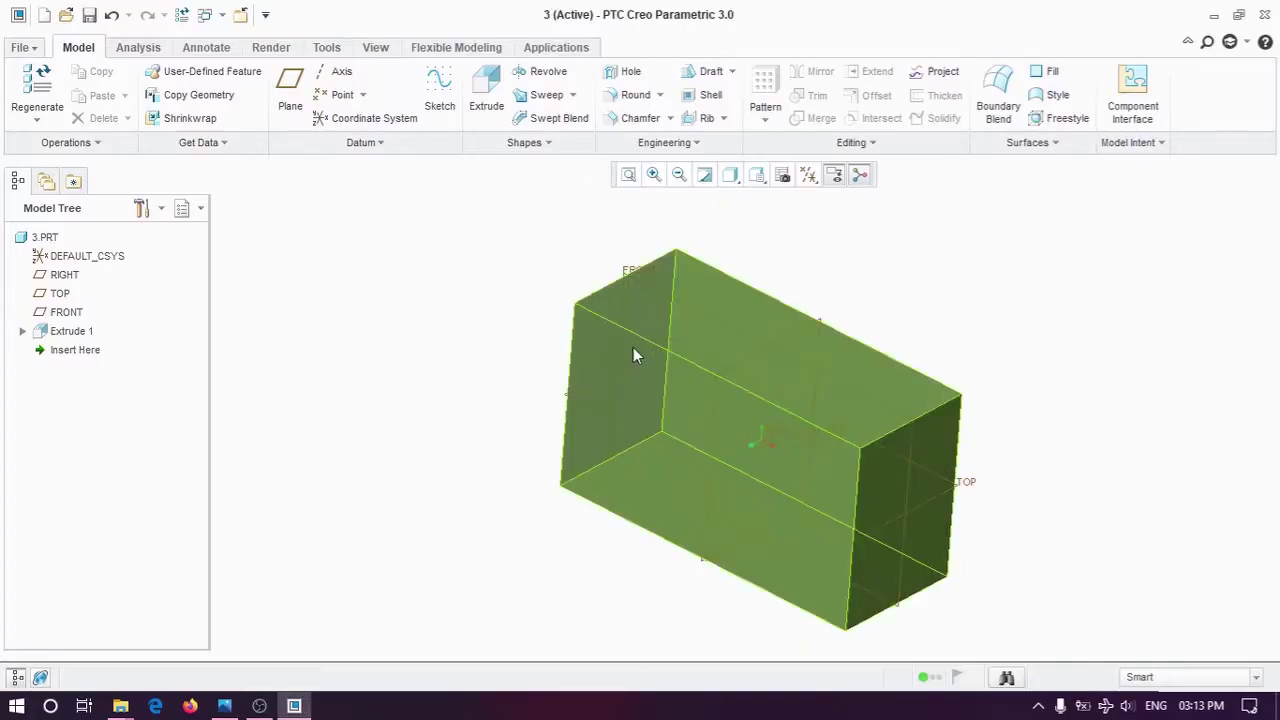
Step: Start a second extrusion sketch on the block, referencing its left, top, bottom and right edges
left_click(634, 352)
left_click(487, 120)
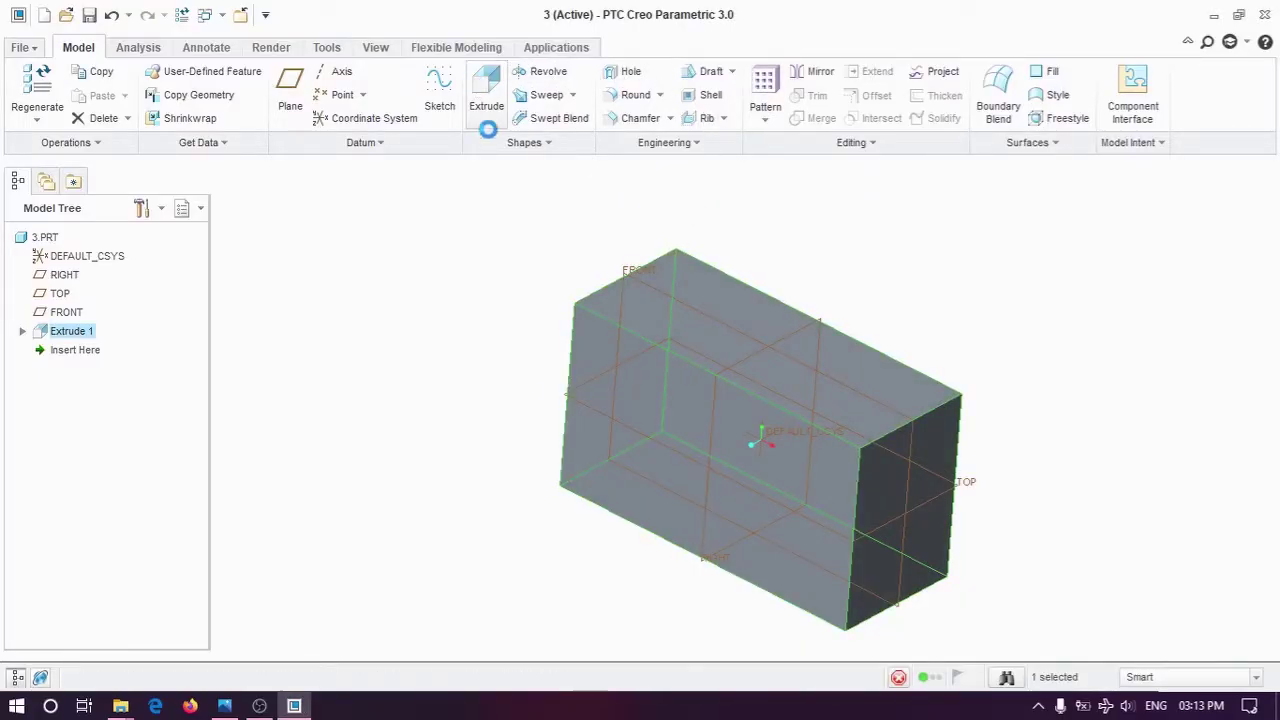
left_click(807, 174)
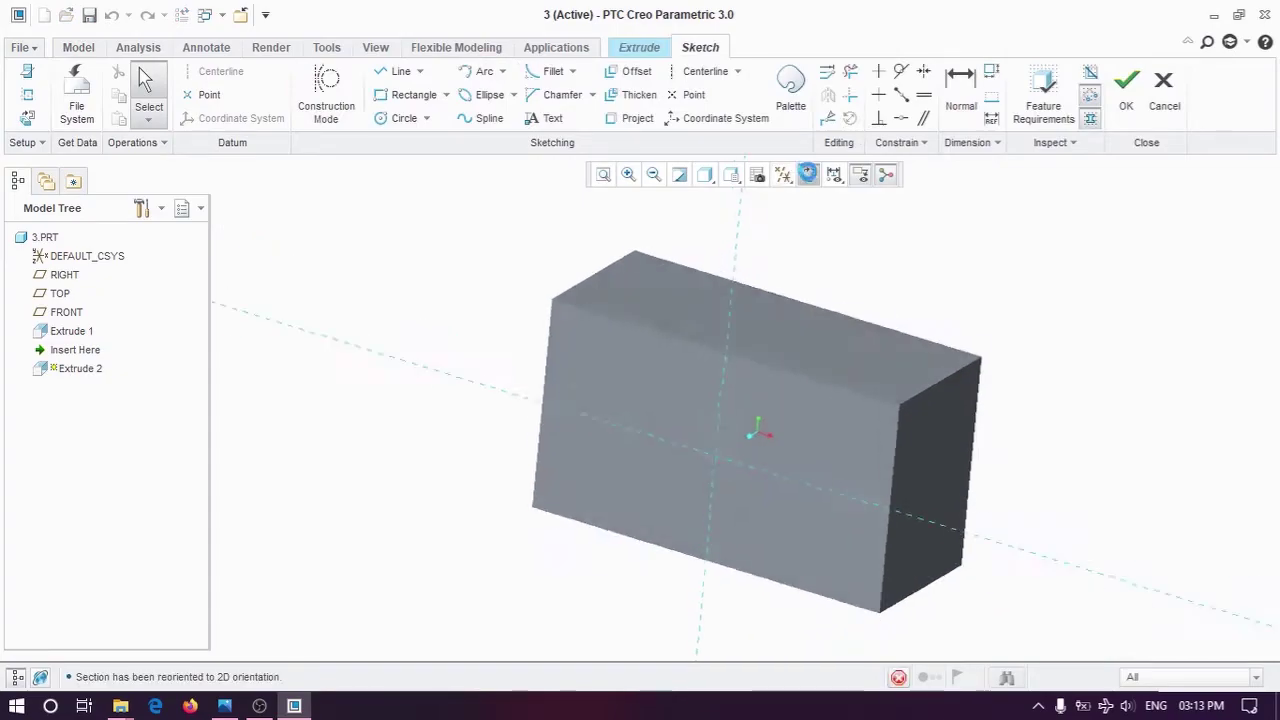
key("alt+Tab")
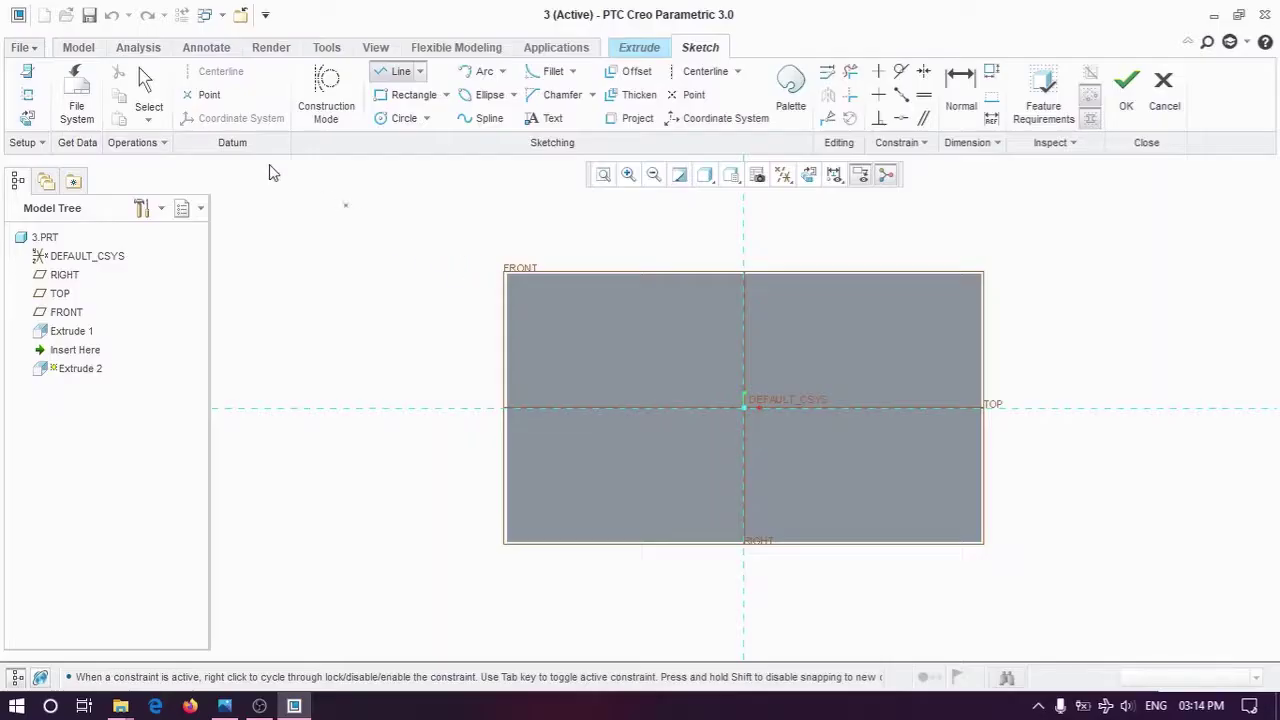
left_click(506, 300)
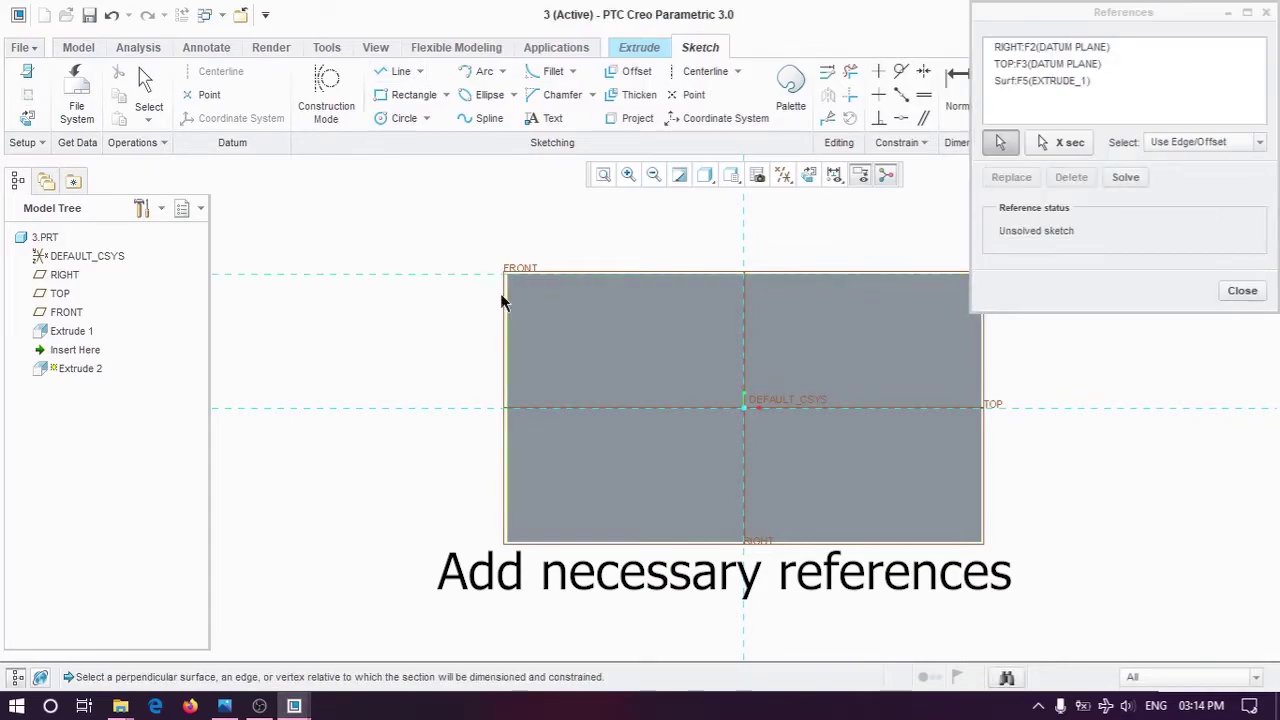
left_click(506, 300)
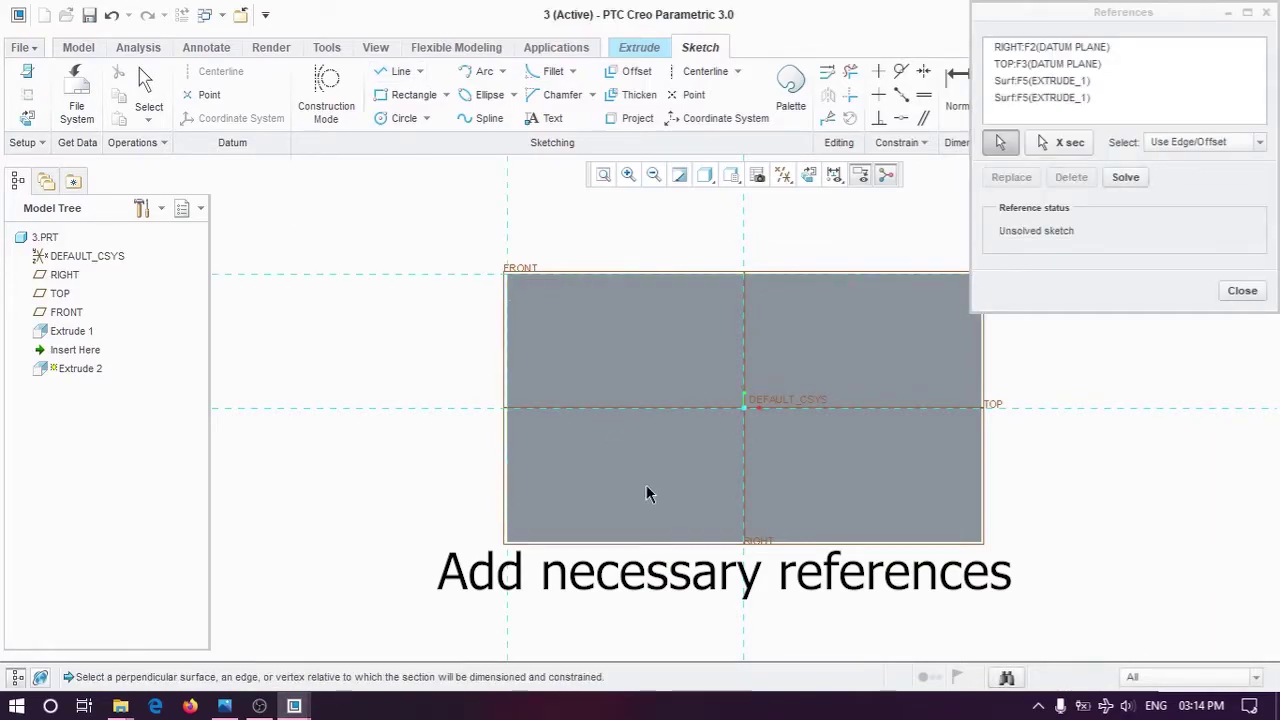
left_click(677, 542)
left_click(979, 487)
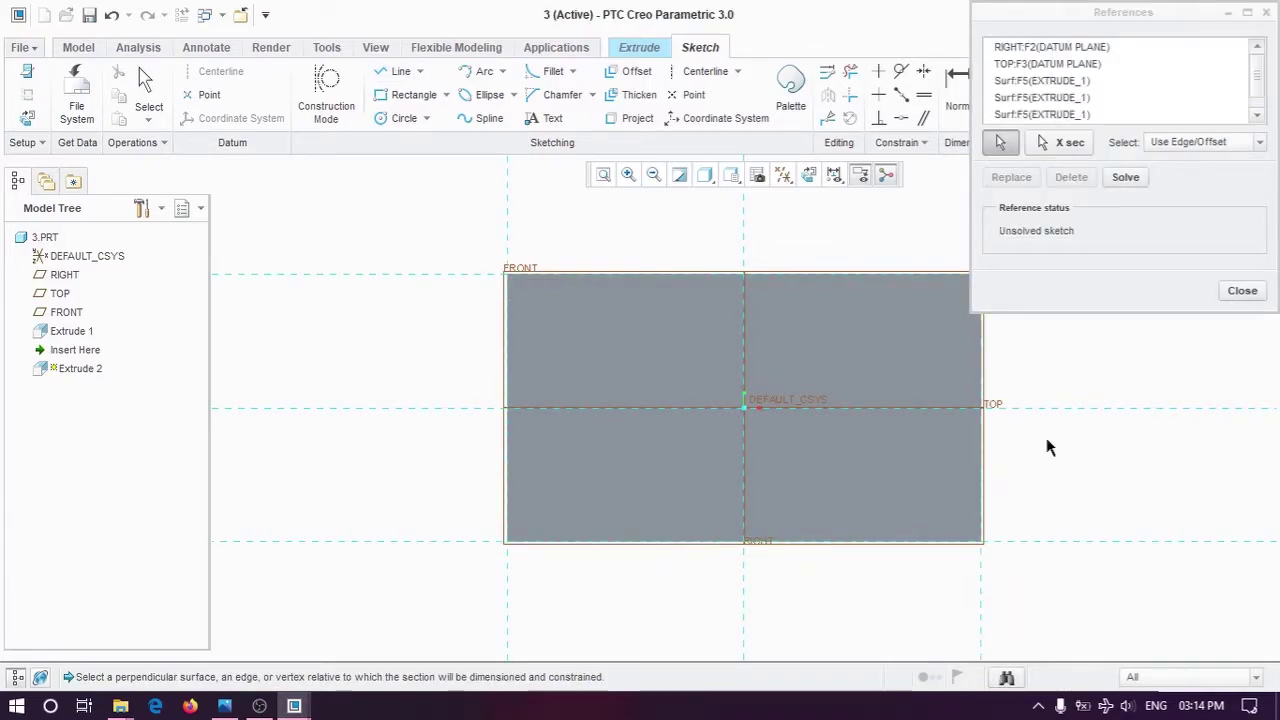
left_click(1256, 292)
left_click(395, 71)
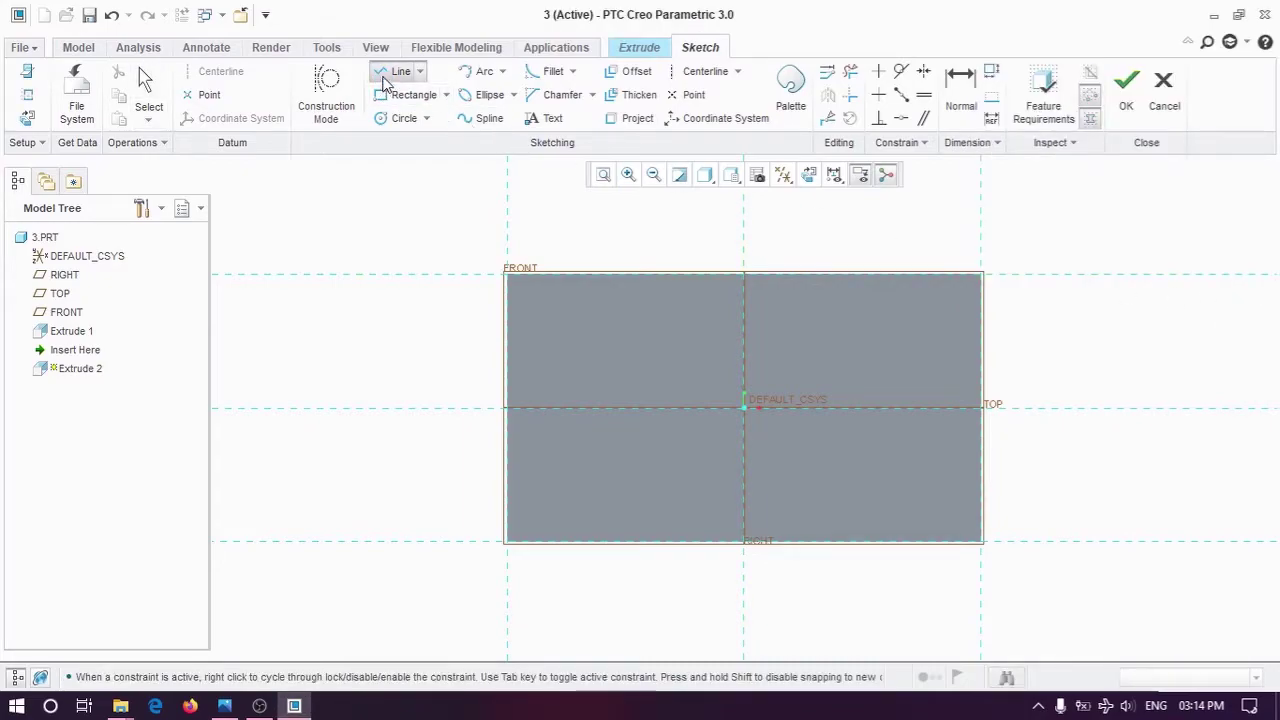
Step: Draw the closed, tapered left half of the bracket profile and select it
left_click(506, 274)
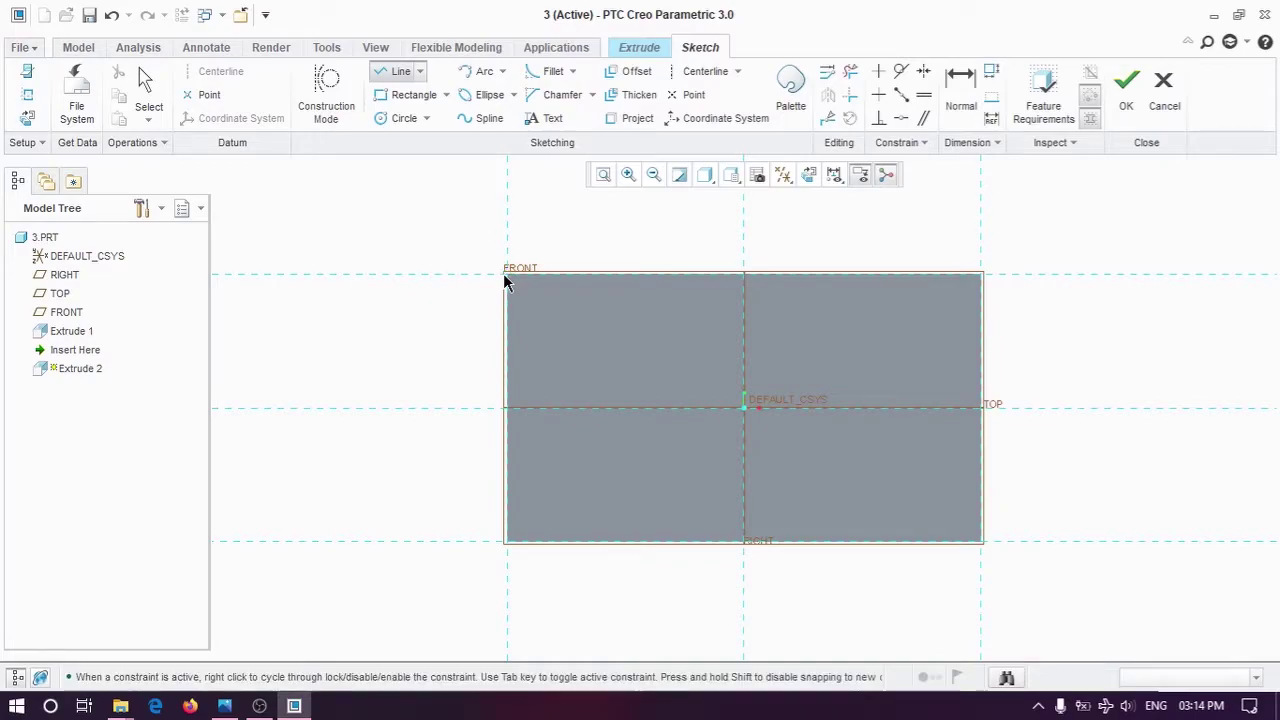
left_click(514, 502)
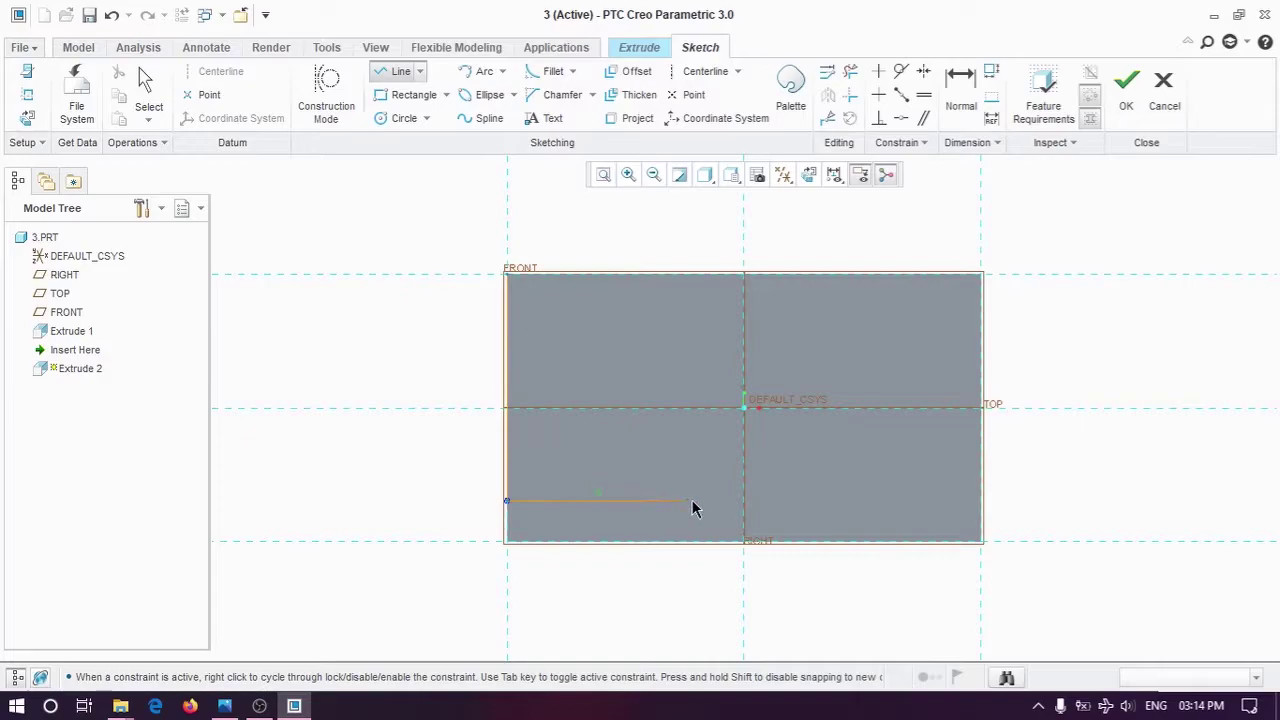
key("alt+Tab")
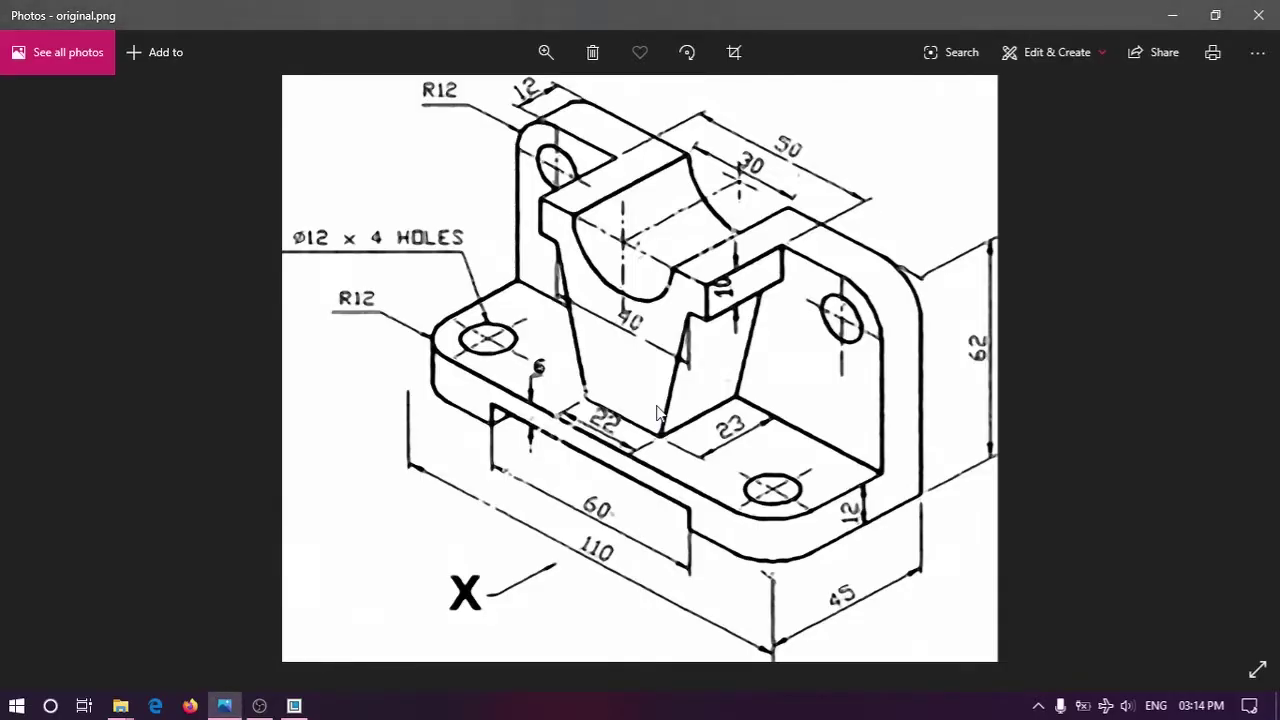
key("alt+Tab")
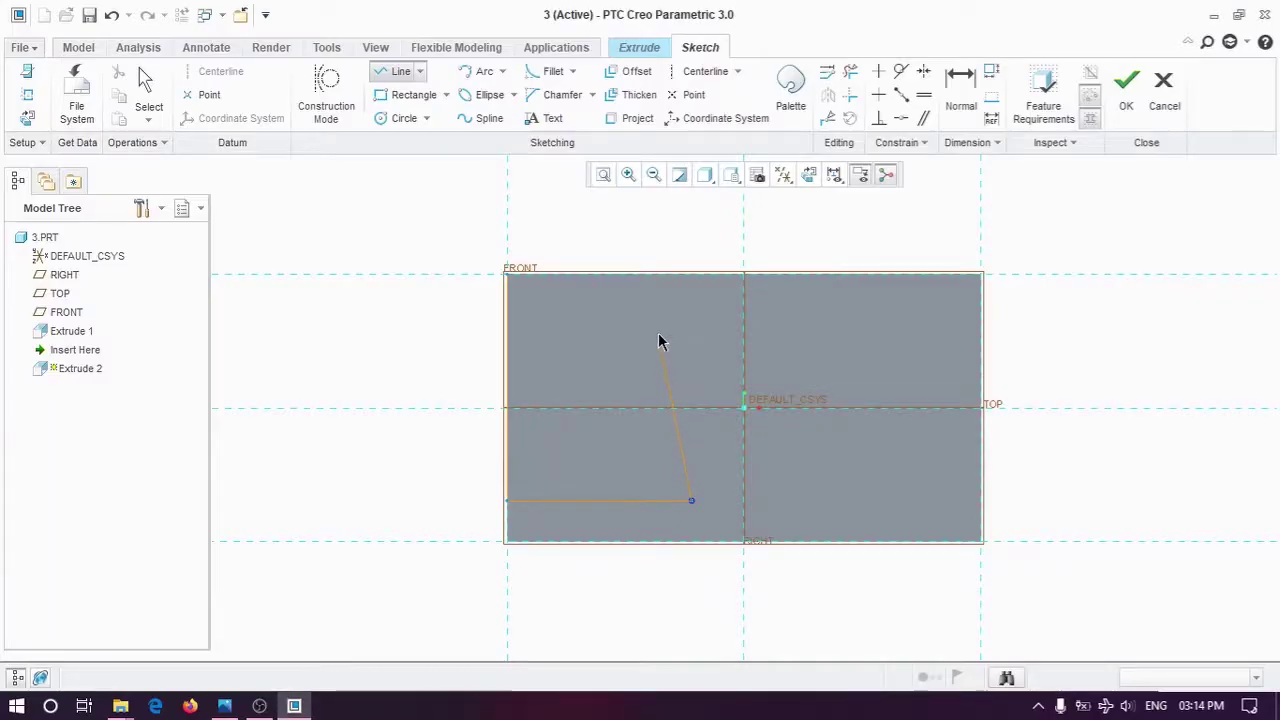
left_click(651, 307)
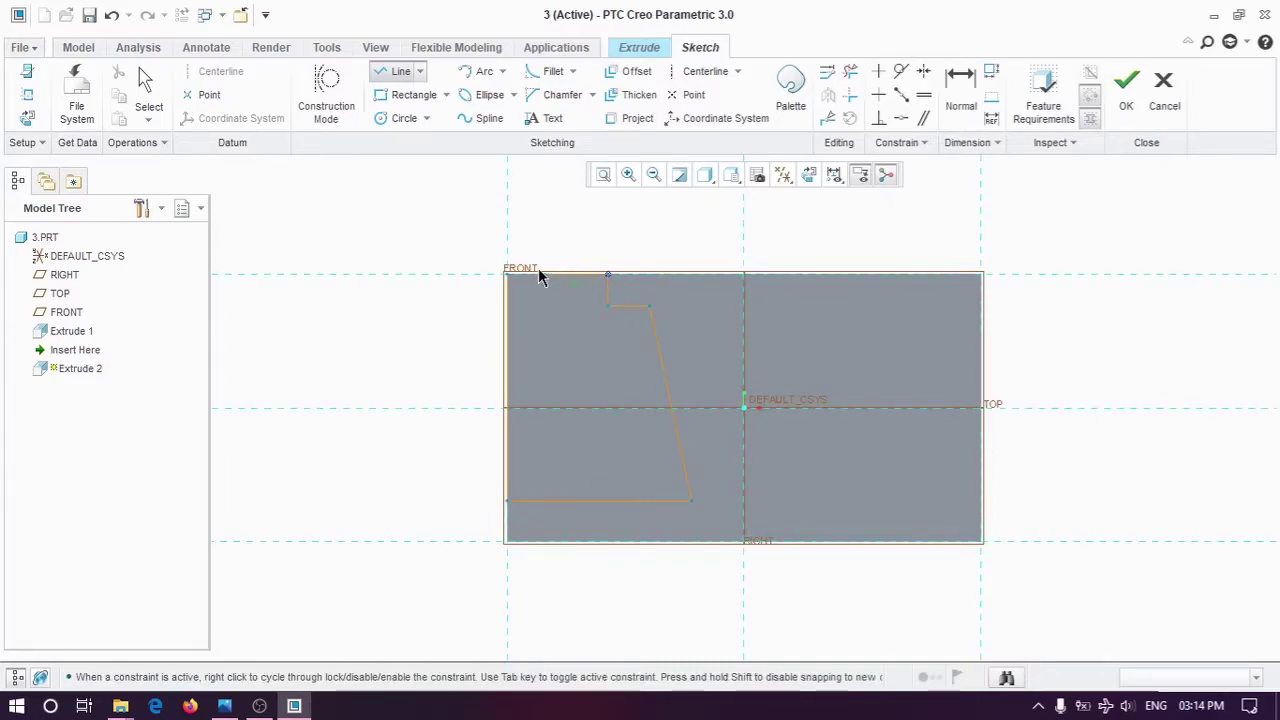
left_click(505, 272)
middle_click(430, 331)
key("alt+Tab")
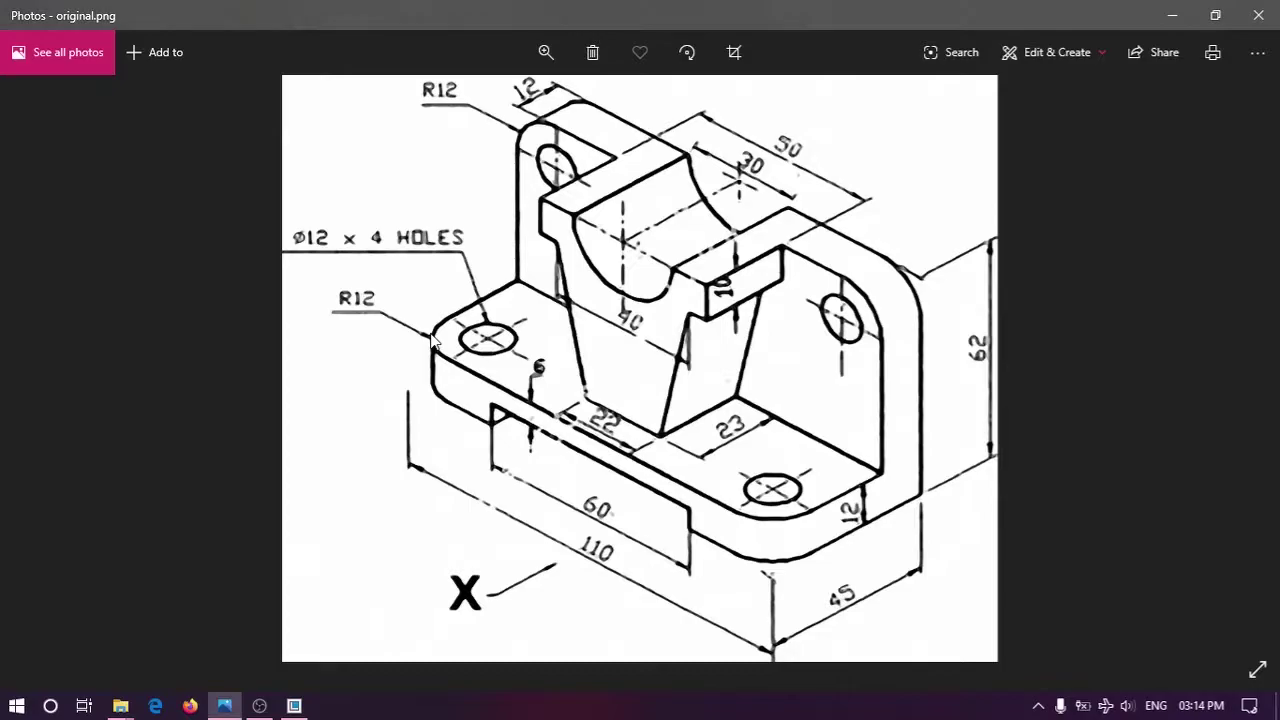
key("alt+Tab")
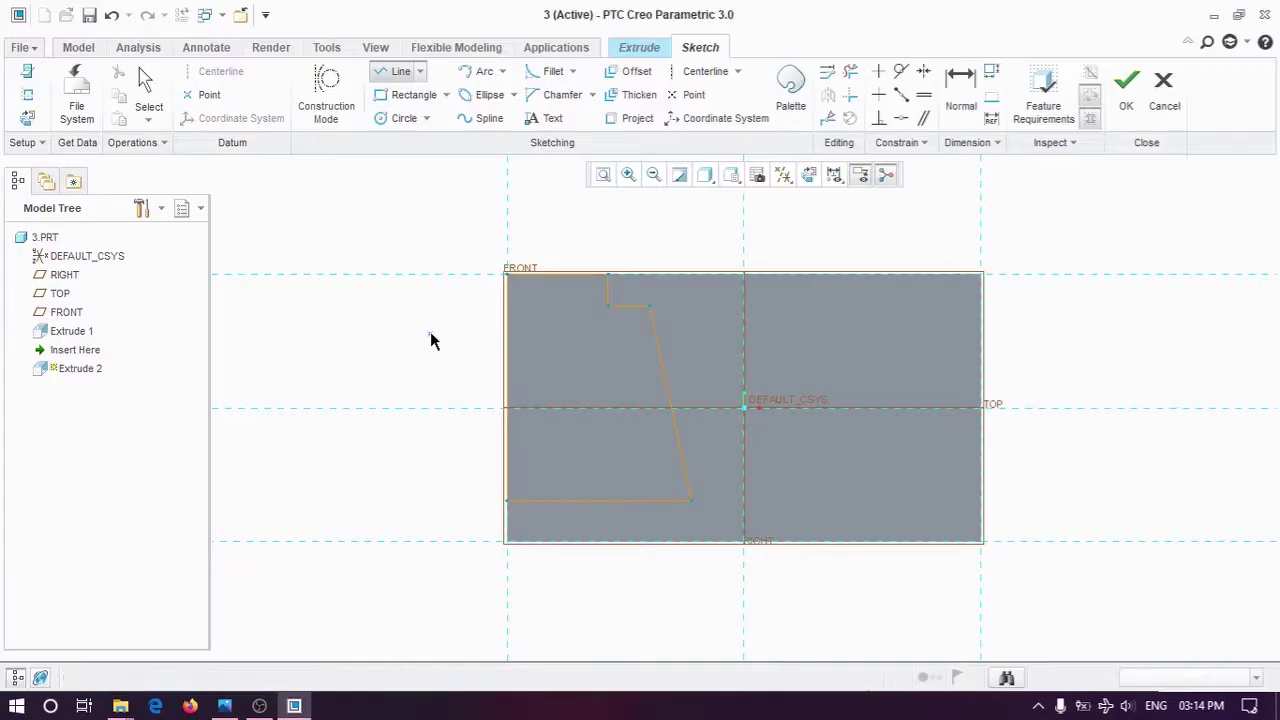
middle_click(395, 308)
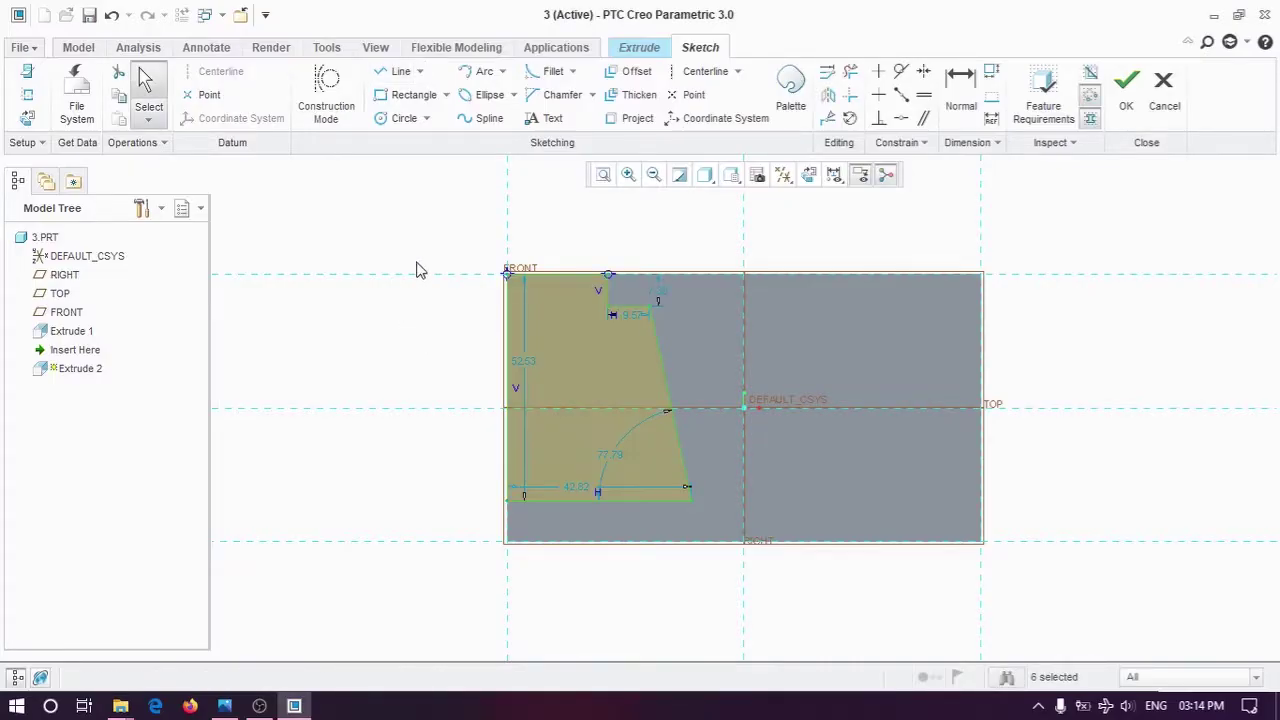
mouse_move(406, 226)
left_mouse_down()
mouse_move(606, 389)
mouse_move(716, 538)
left_mouse_up()
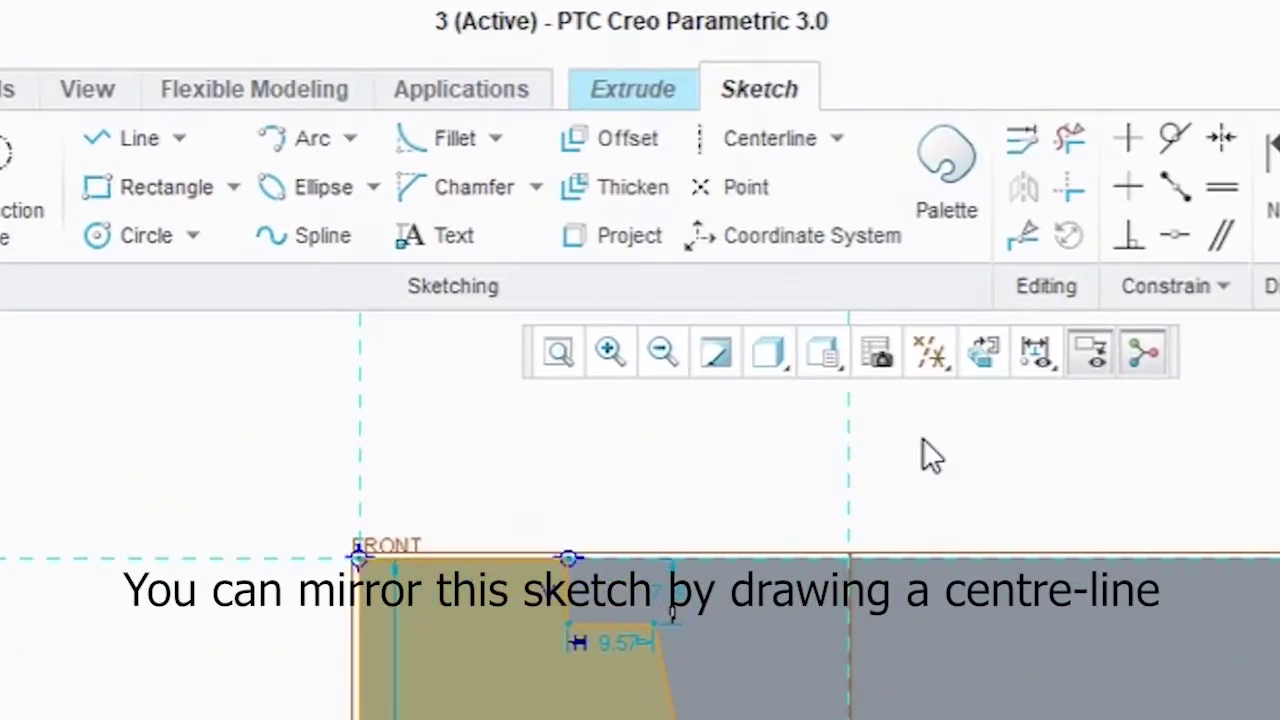
Step: Draw a vertical centreline through the sketch origin
left_click(818, 139)
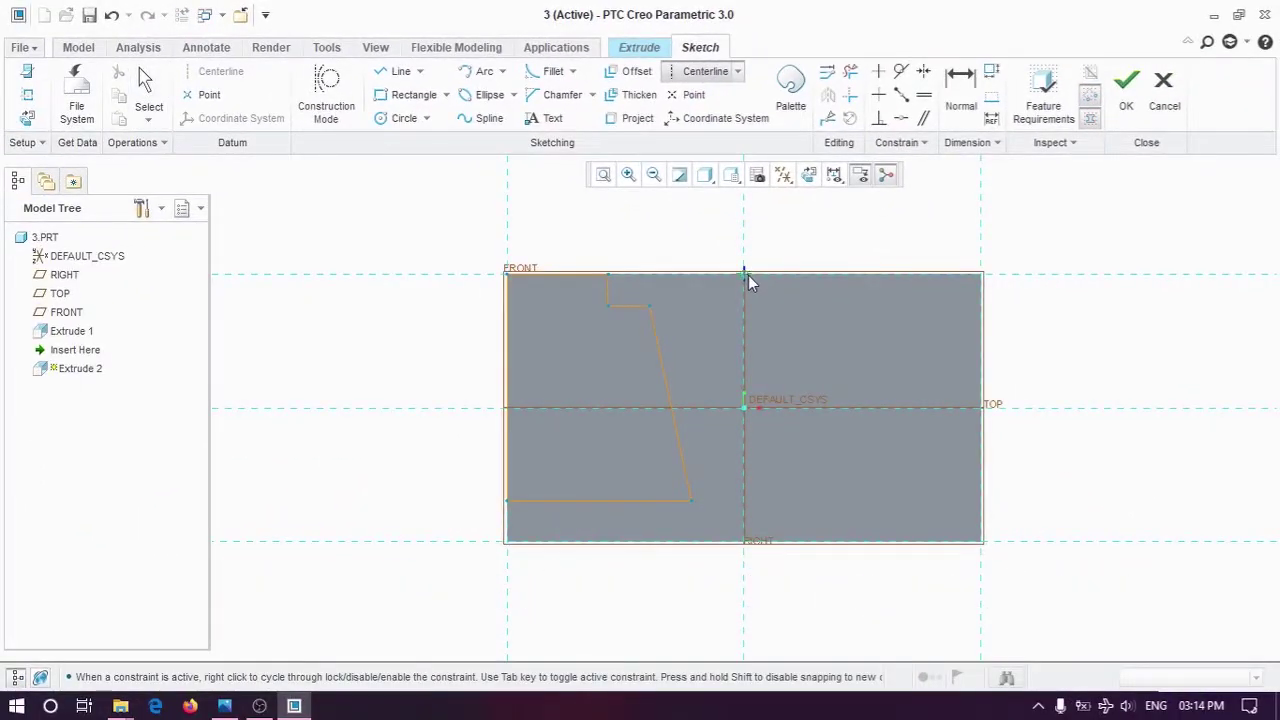
left_click(745, 273)
left_click(740, 452)
middle_click(680, 354)
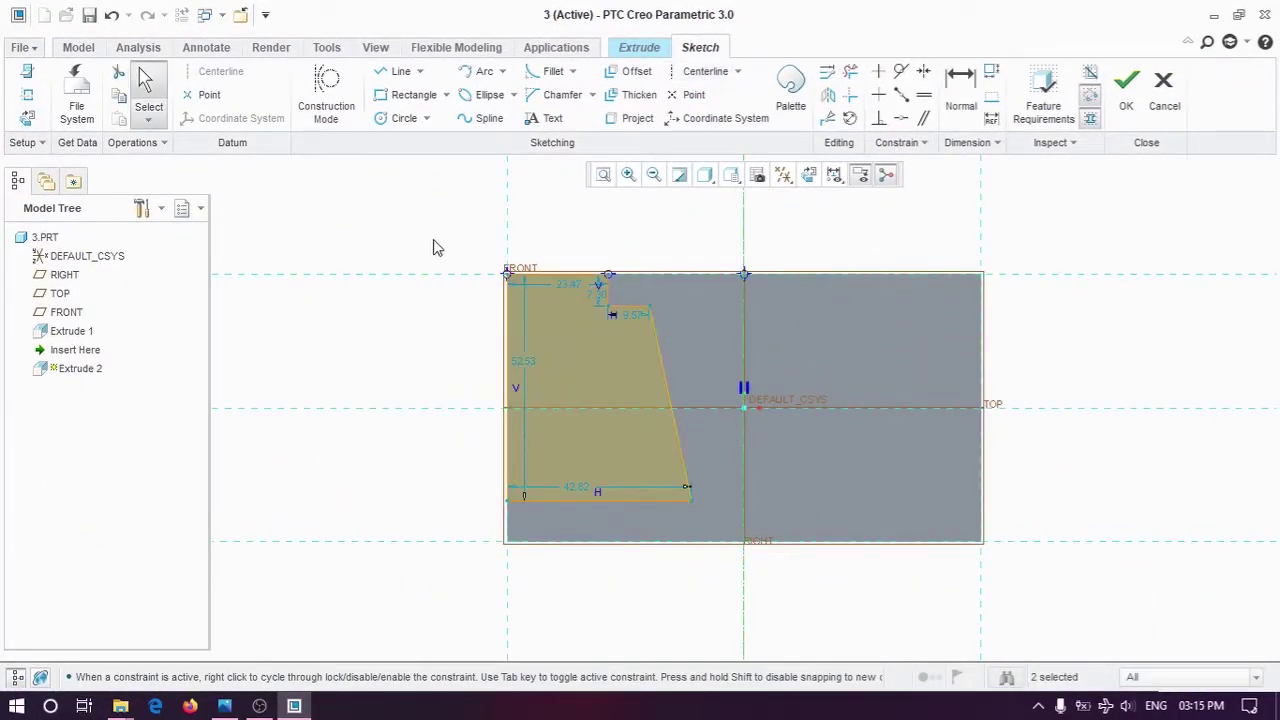
Step: Mirror the left profile across the centreline onto the right side
left_click_drag(423, 228, 689, 530)
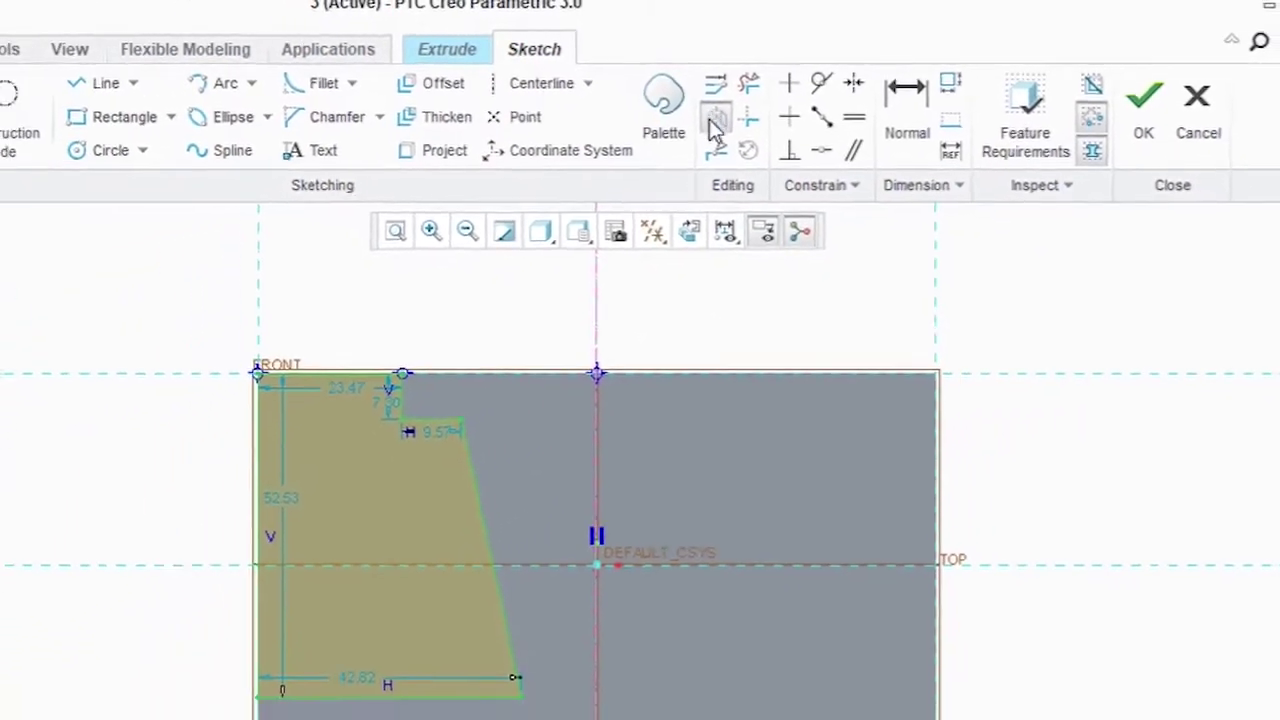
left_click(709, 119)
left_click(743, 240)
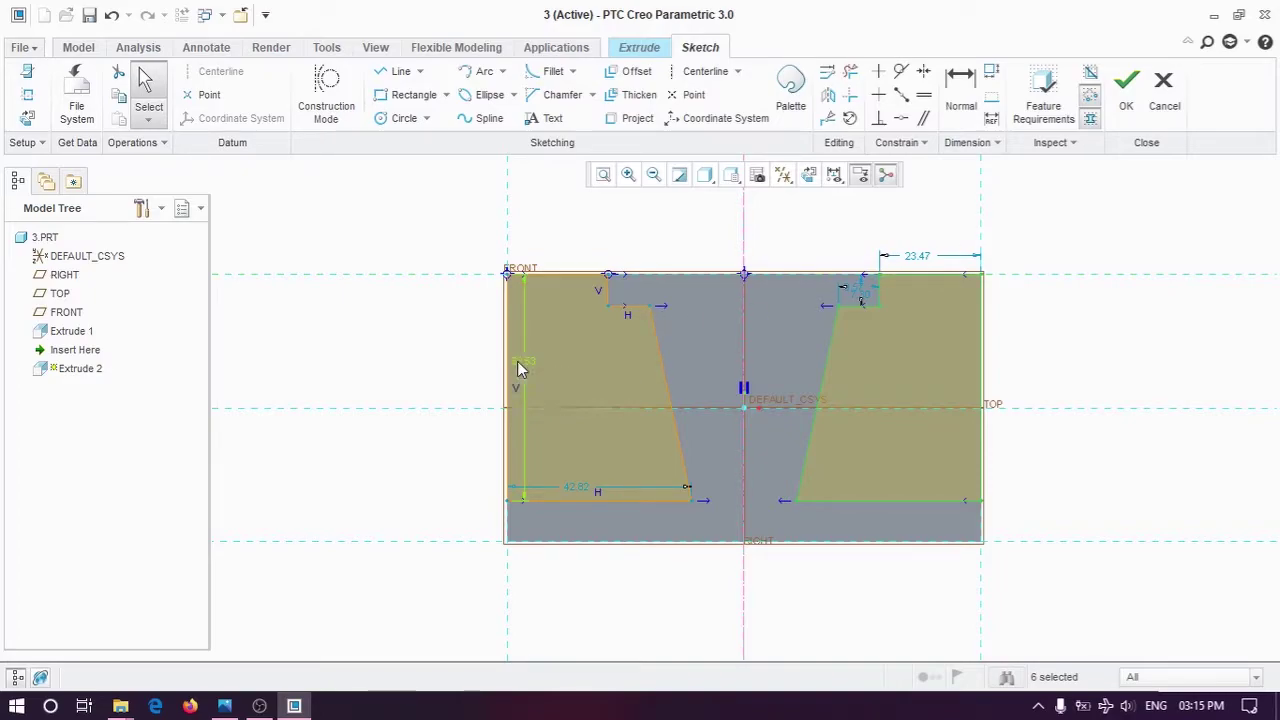
key("alt+Tab")
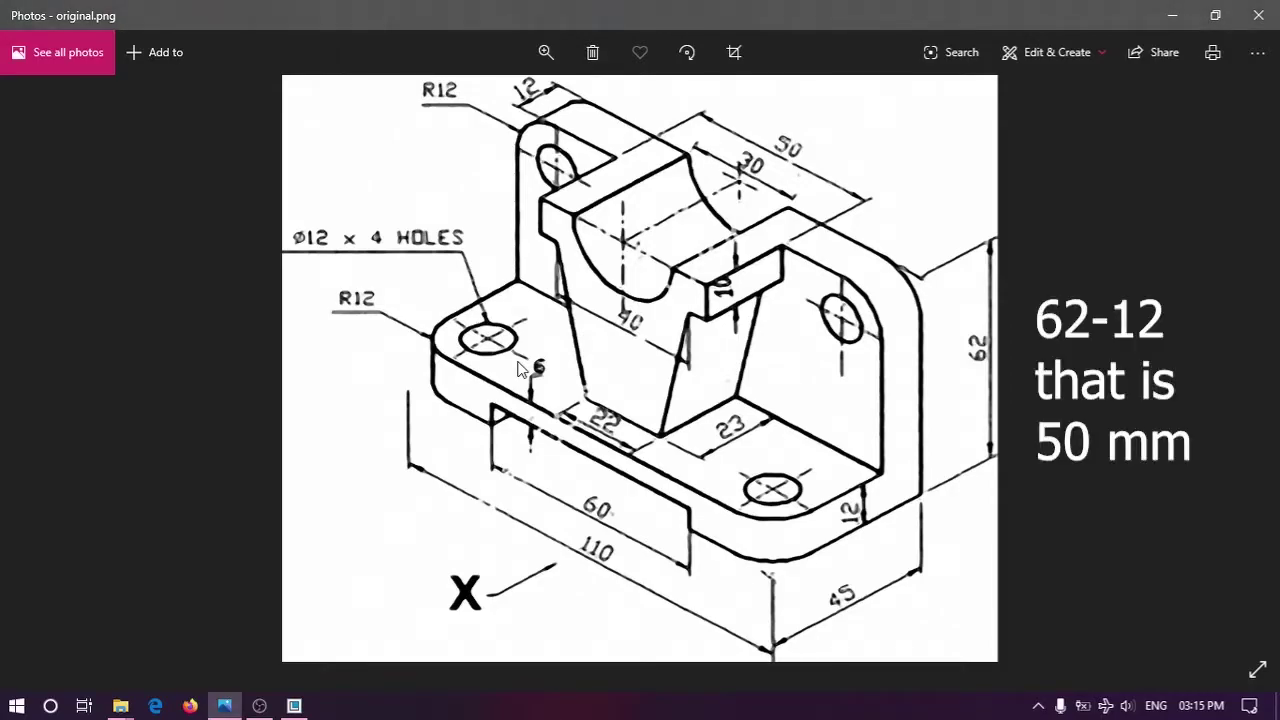
Step: Set the left profile's height to 50 mm (62-12)
key("alt+Tab")
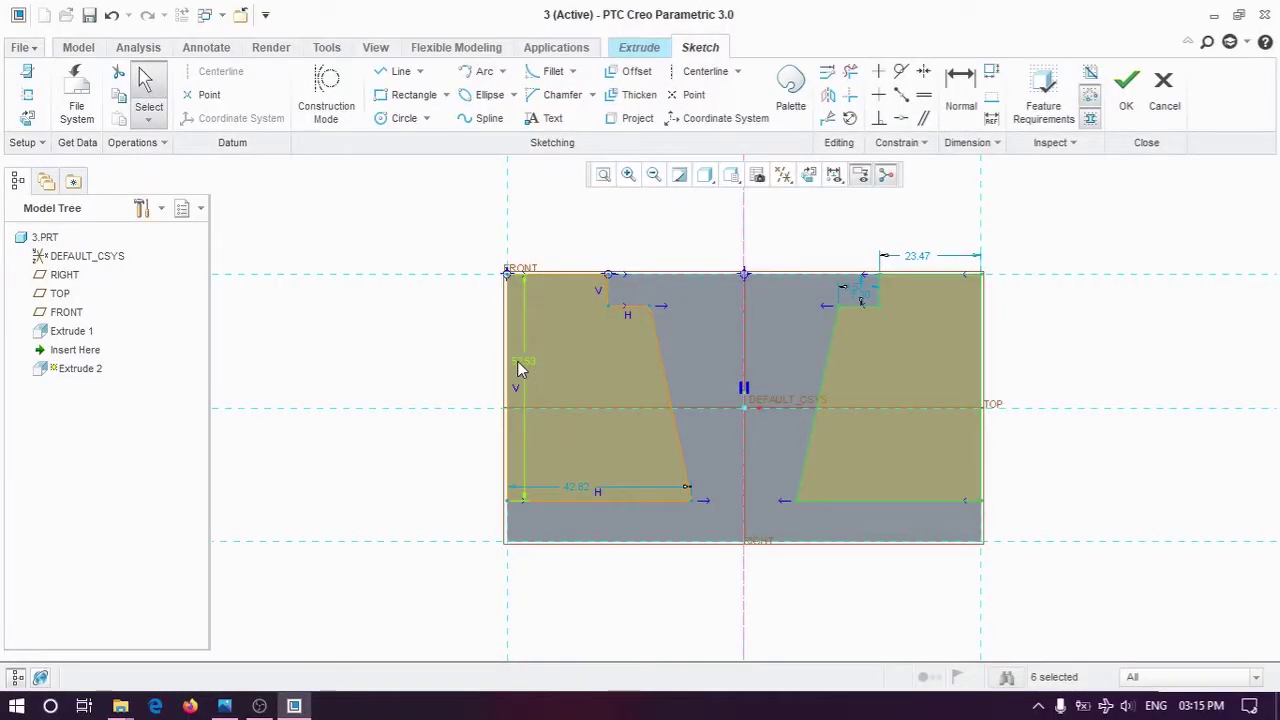
double_click(517, 361)
type("62-12")
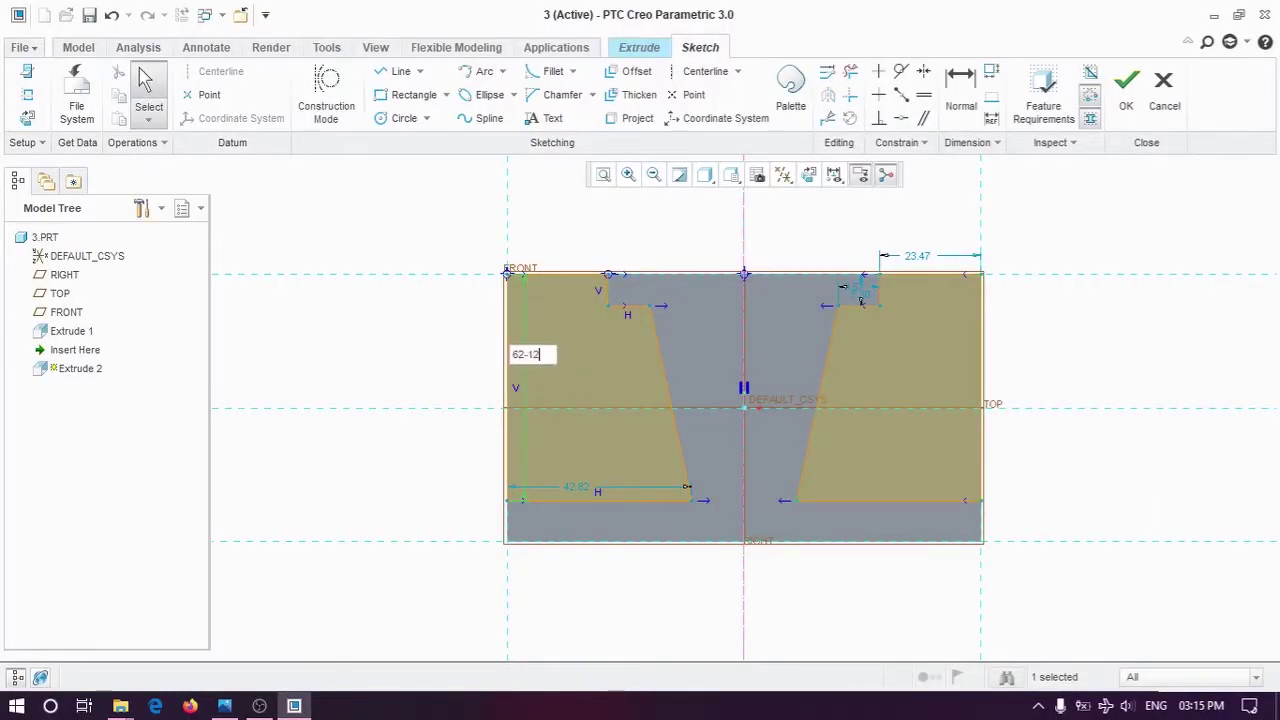
key("Return")
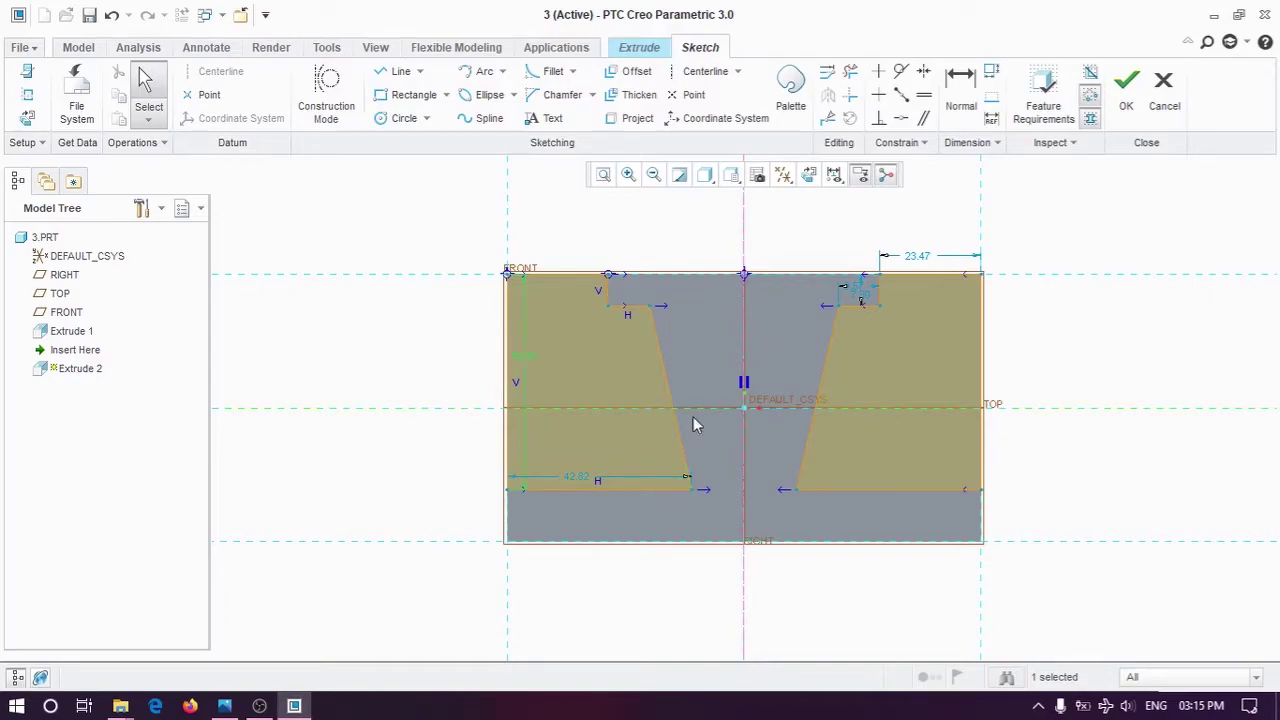
Step: Add a slot-width dimension across the bottom corners and set it to 22 mm
left_click(960, 95)
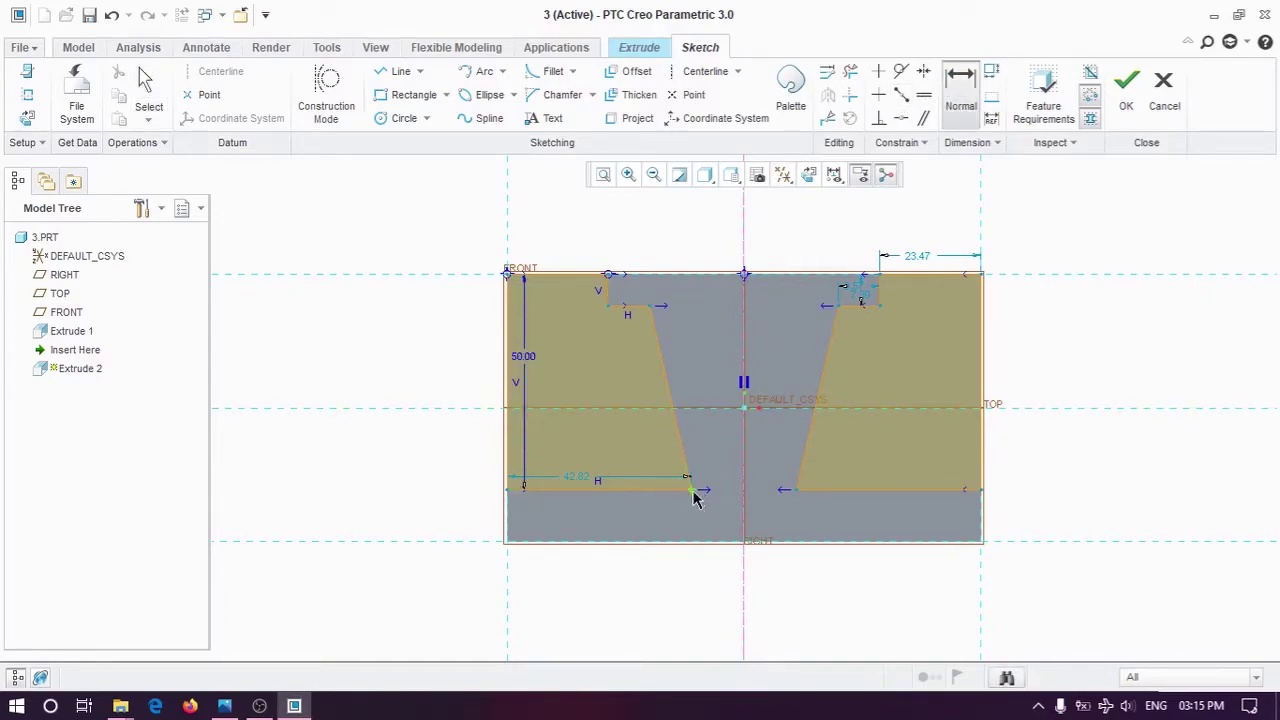
left_click(692, 491)
left_click(795, 491)
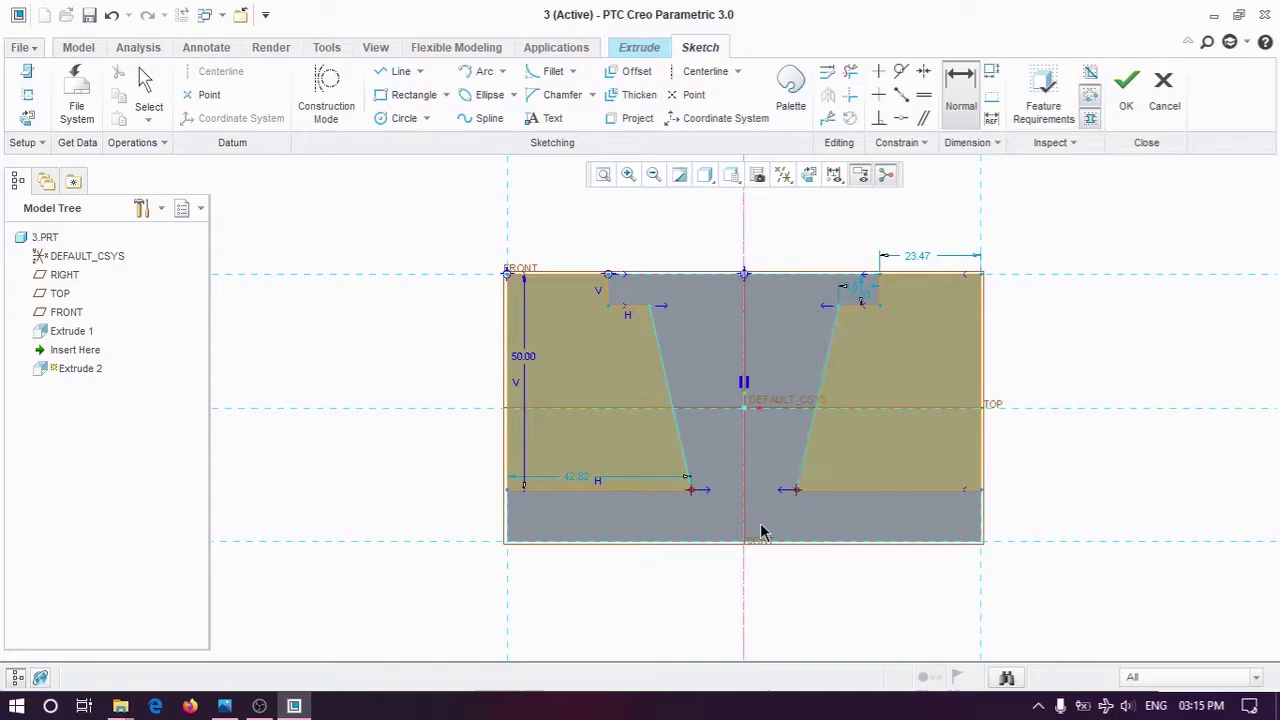
middle_click(741, 583)
key("alt+Tab")
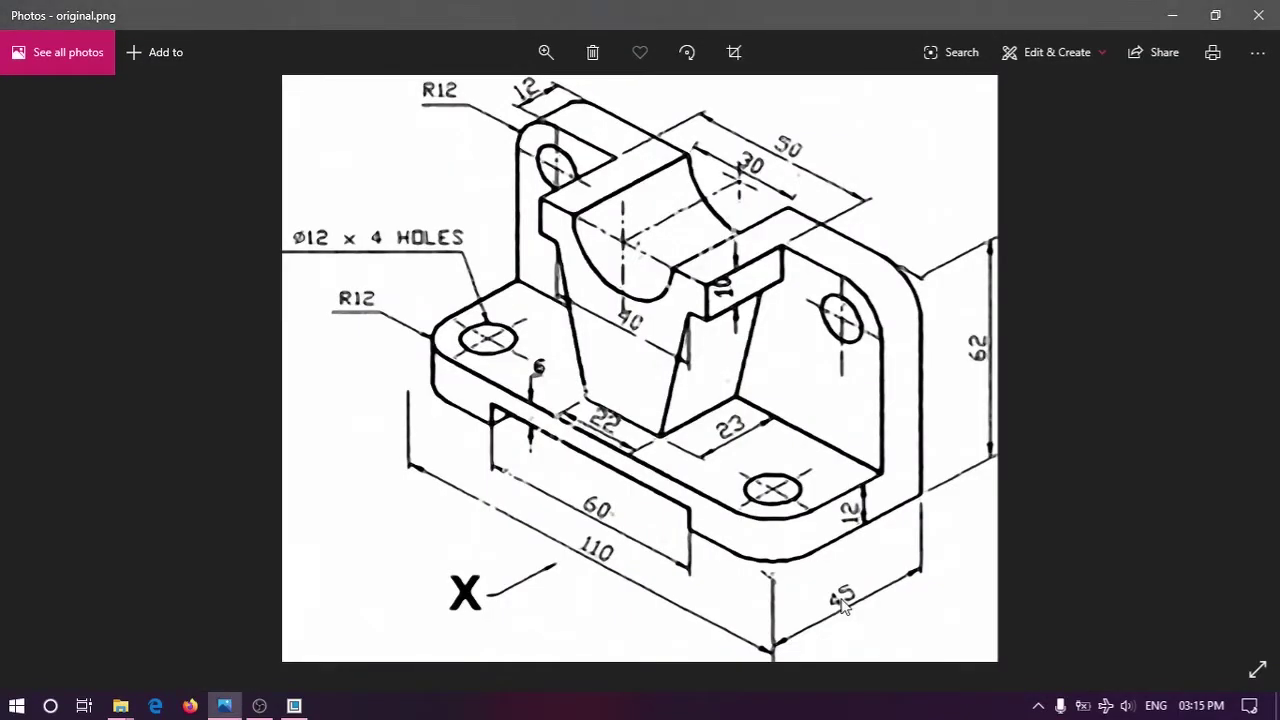
key("alt+Tab")
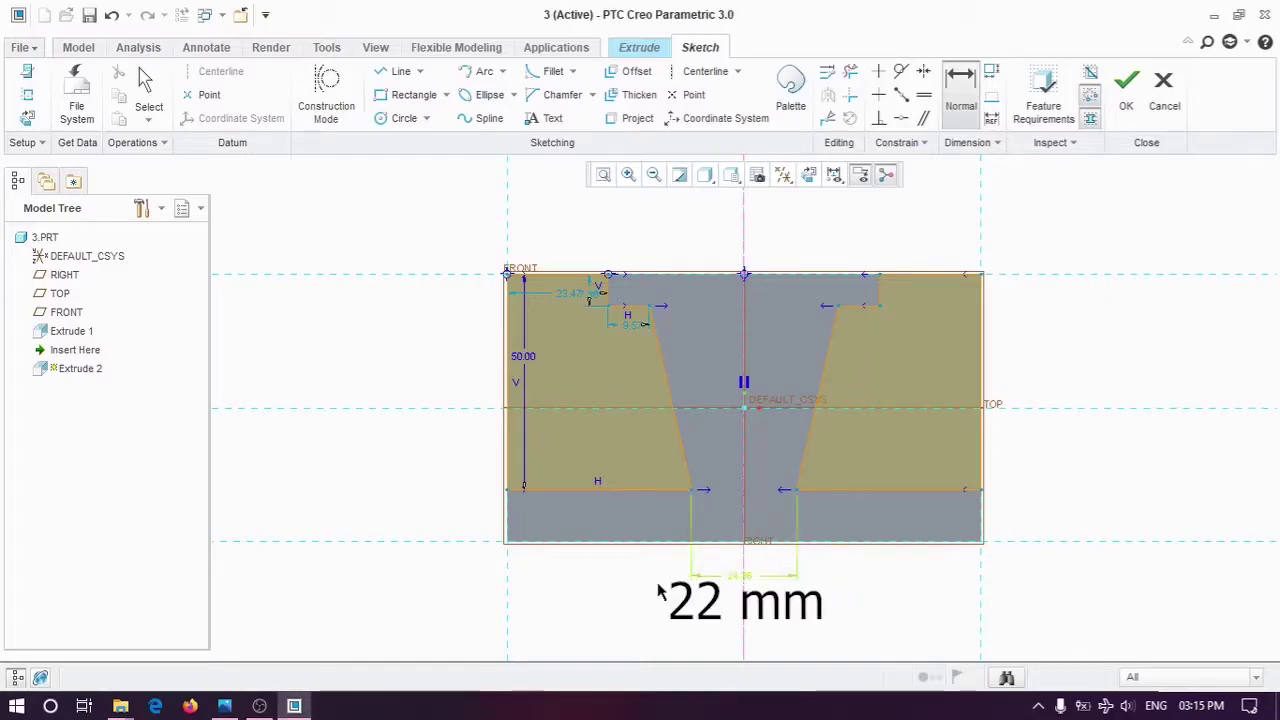
middle_click(745, 585)
left_click(740, 578)
double_click(740, 576)
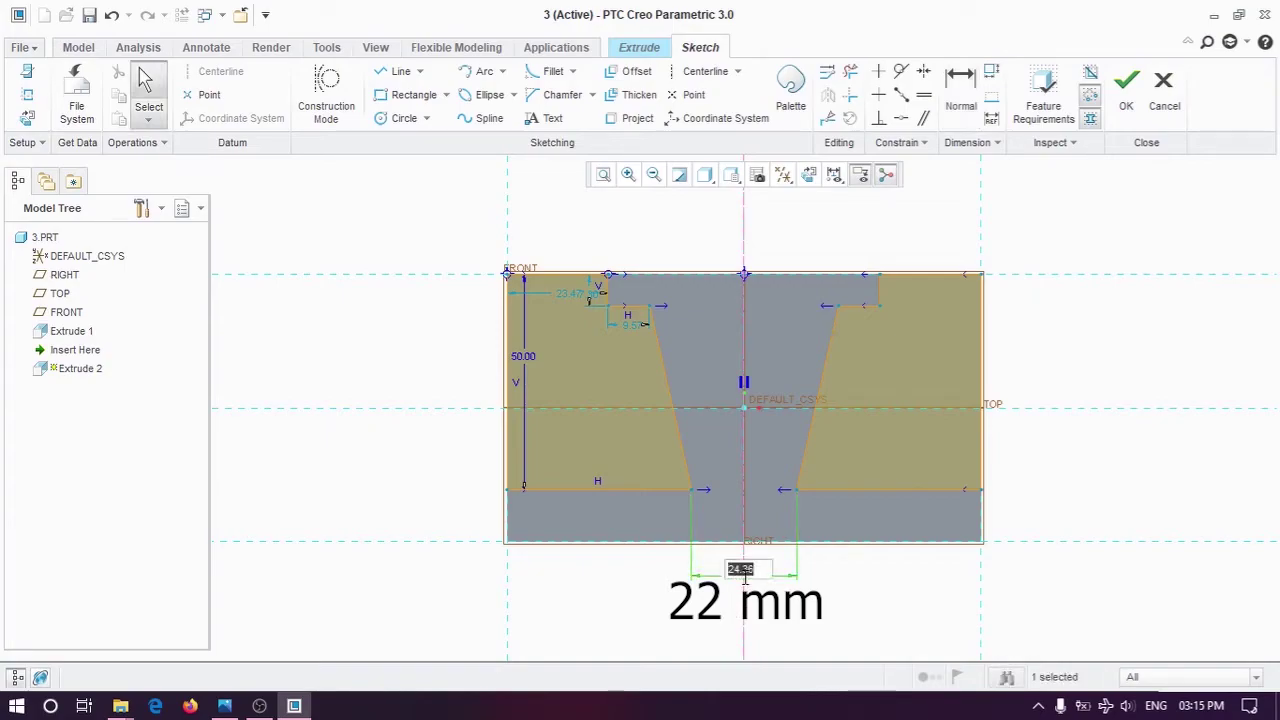
type("22")
key("Return")
Step: Set the notch depth dimension to 10 mm
key("alt+Tab")
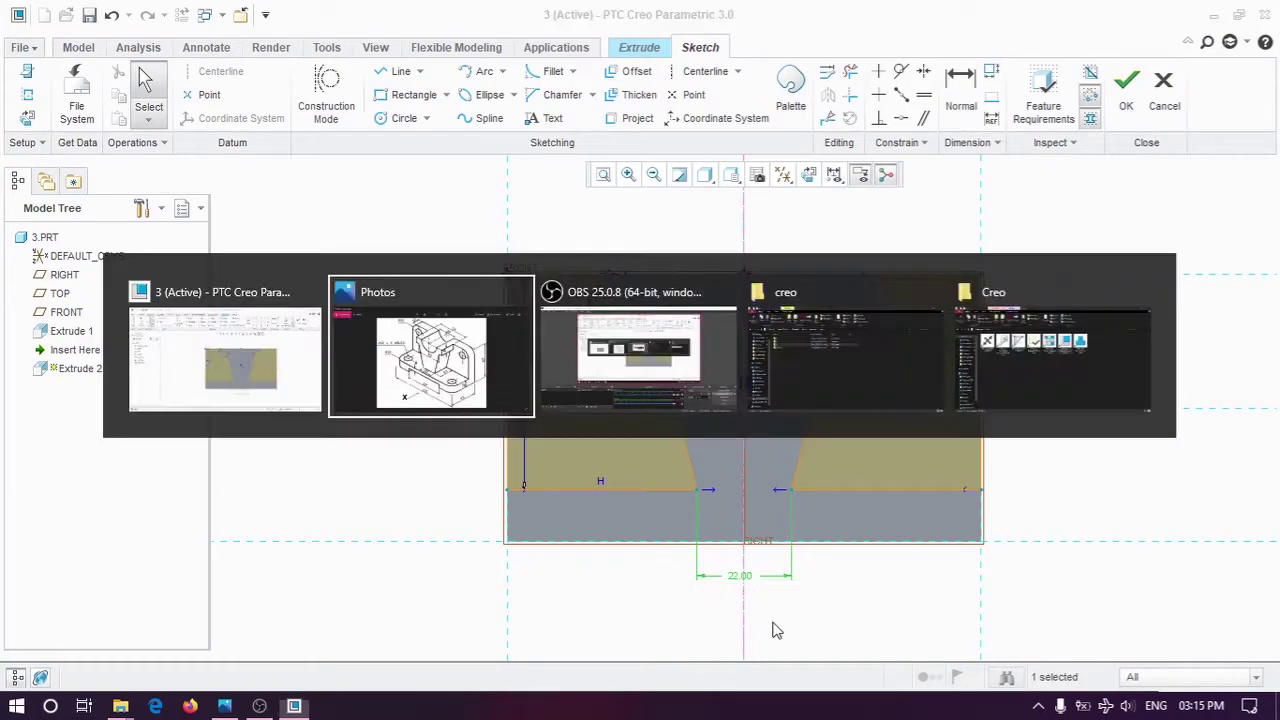
key("alt+Tab")
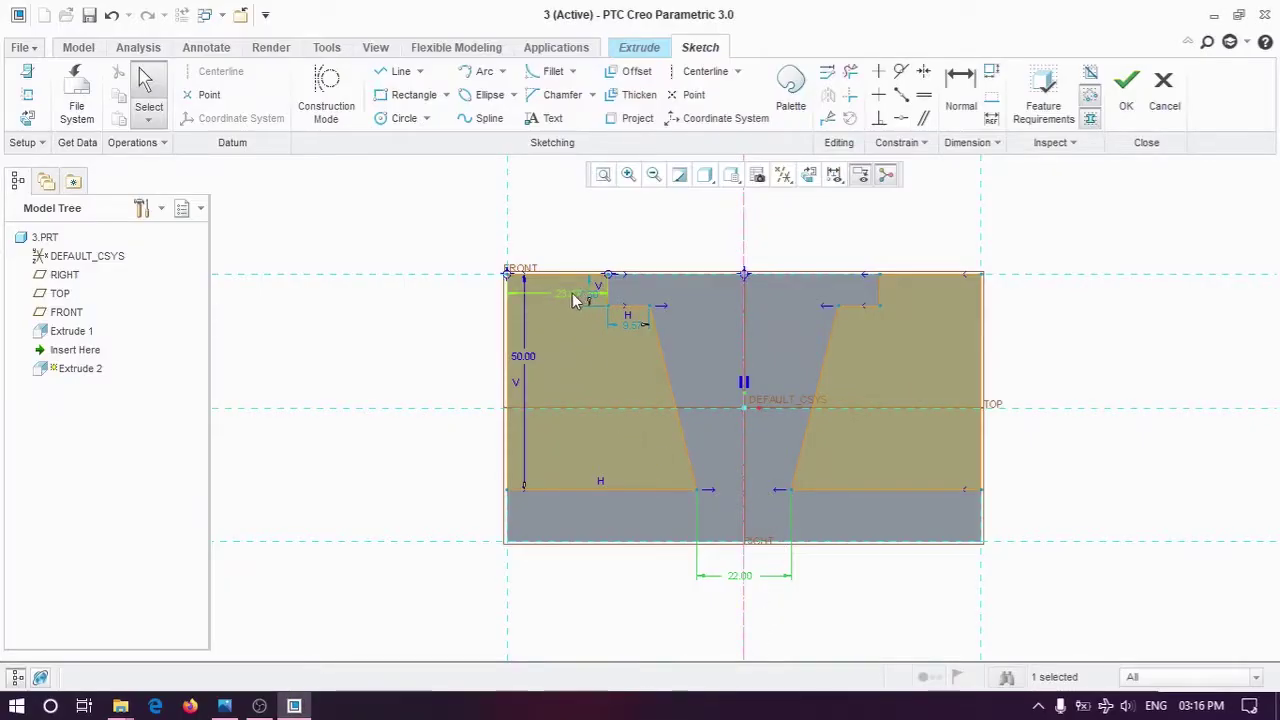
left_click(580, 290)
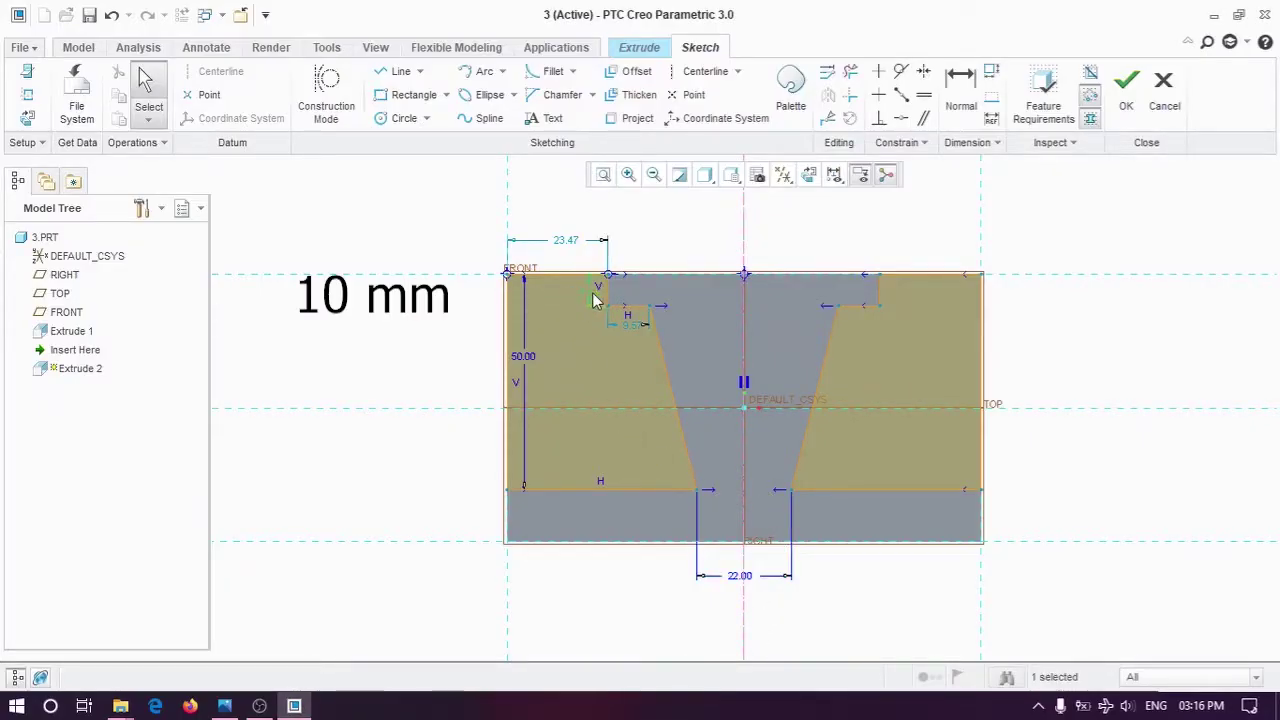
double_click(594, 292)
type("10")
key("Return")
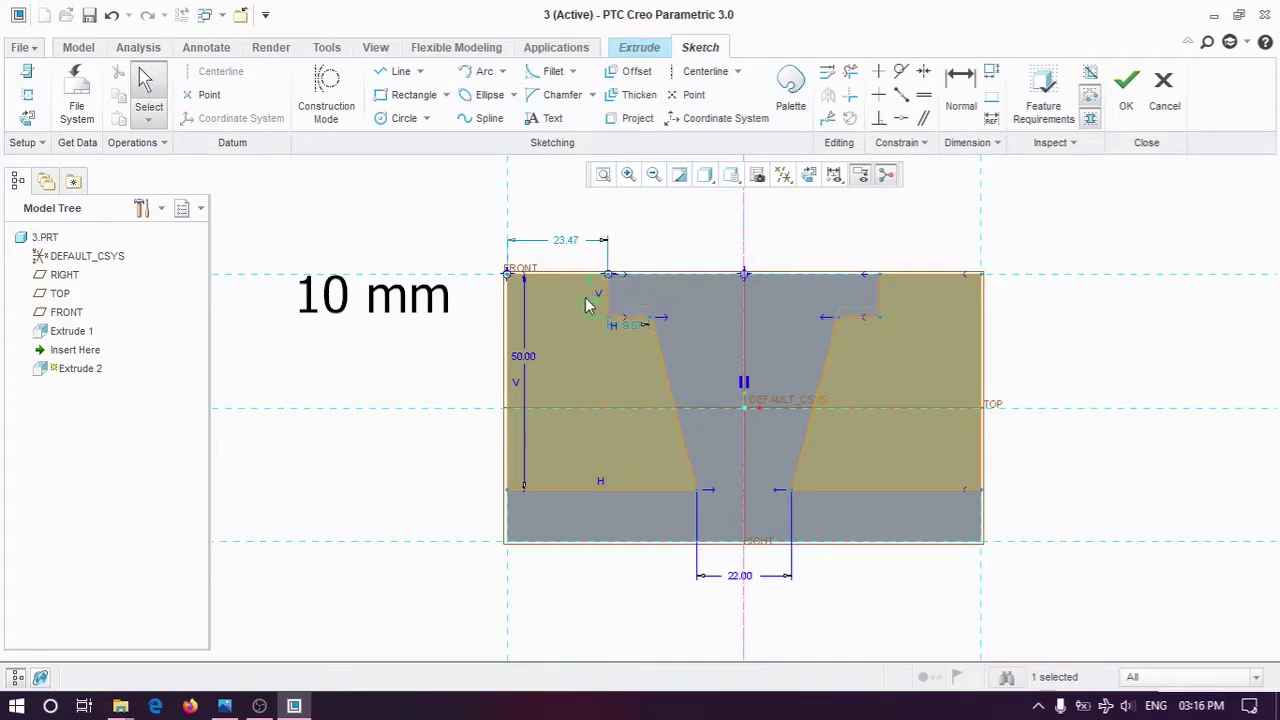
Step: Add a 40 mm gap dimension across the top of the notch
left_click(957, 98)
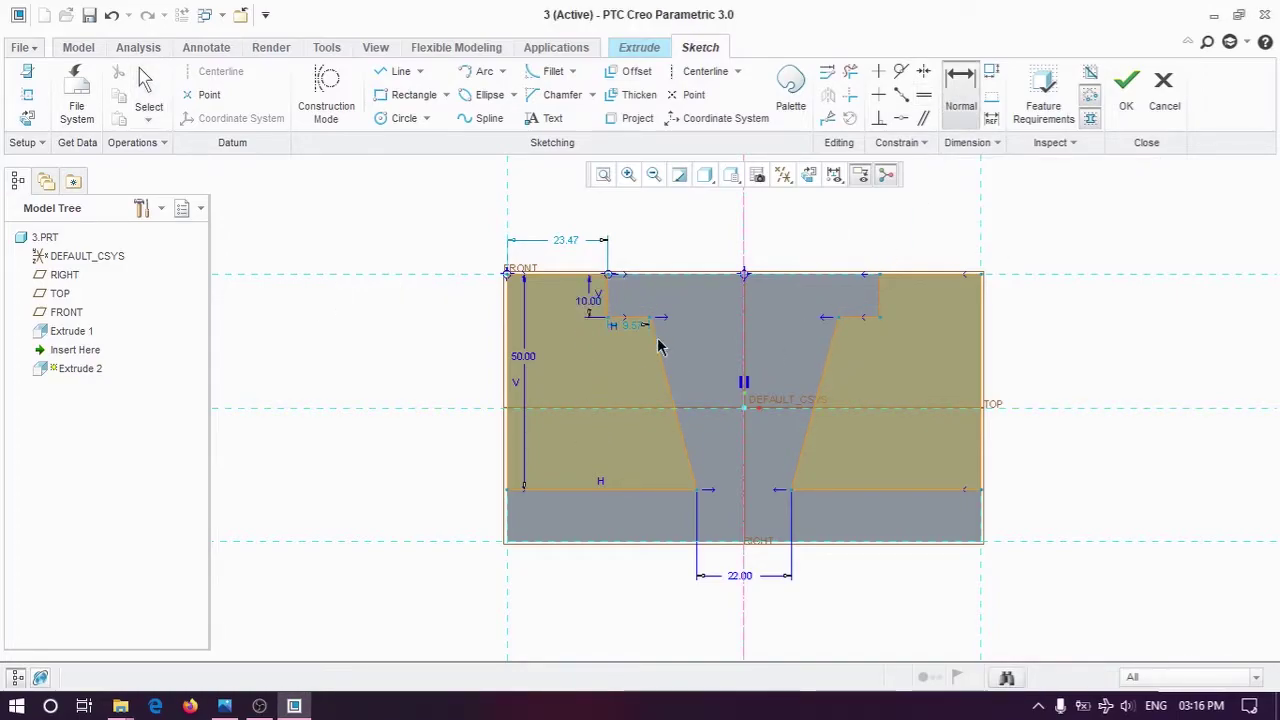
left_click(651, 322)
left_click(845, 325)
middle_click(772, 316)
type("40")
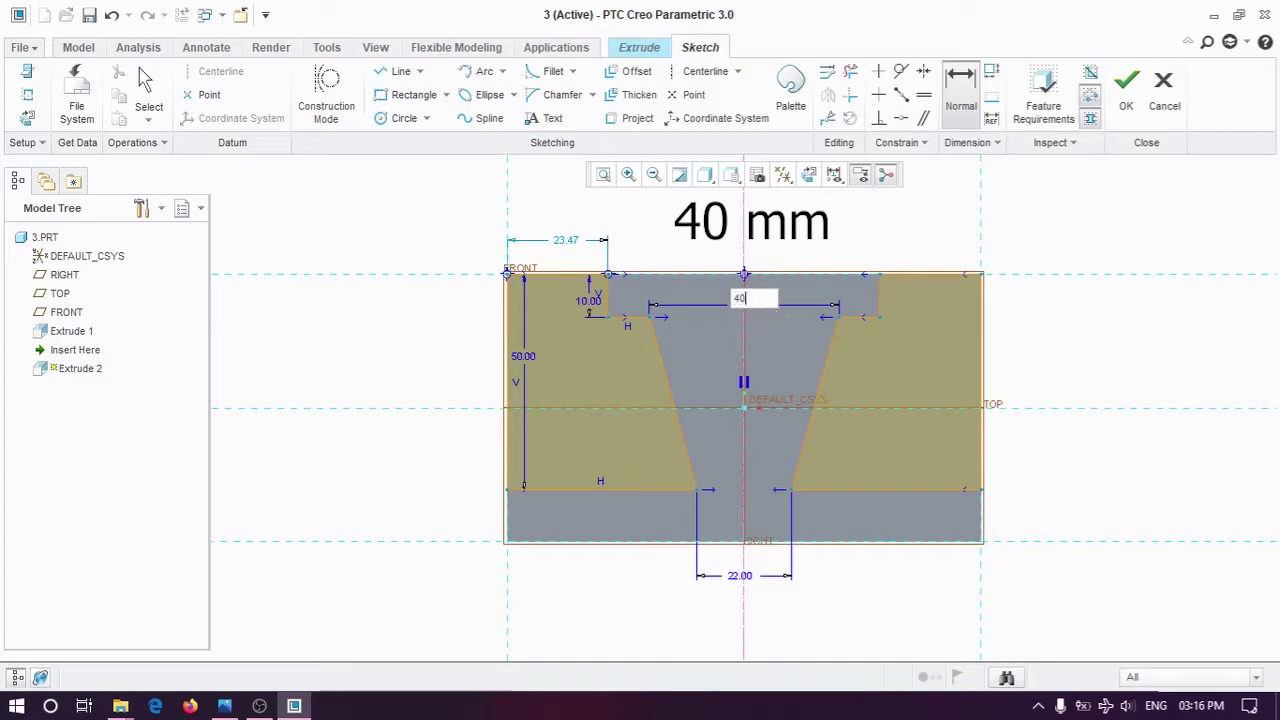
key("Return")
middle_click(1051, 246)
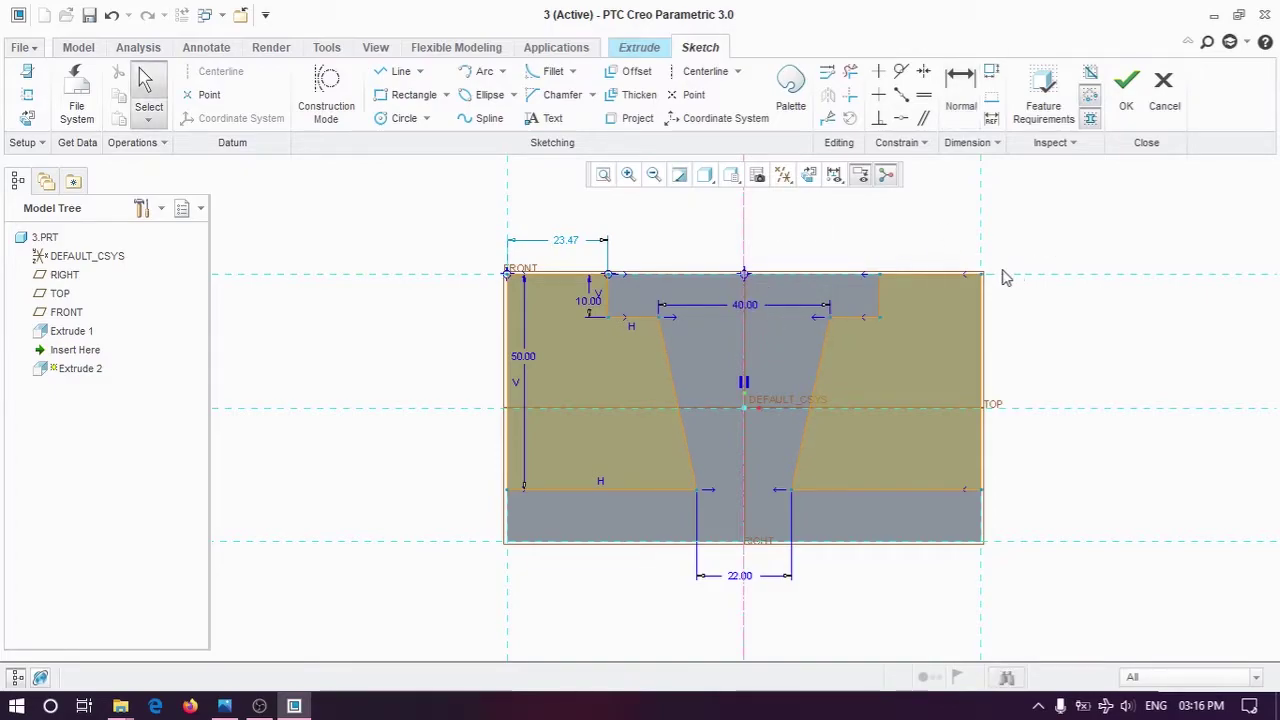
Step: Set the side widths to 30 mm and finish the sketch
left_click(960, 92)
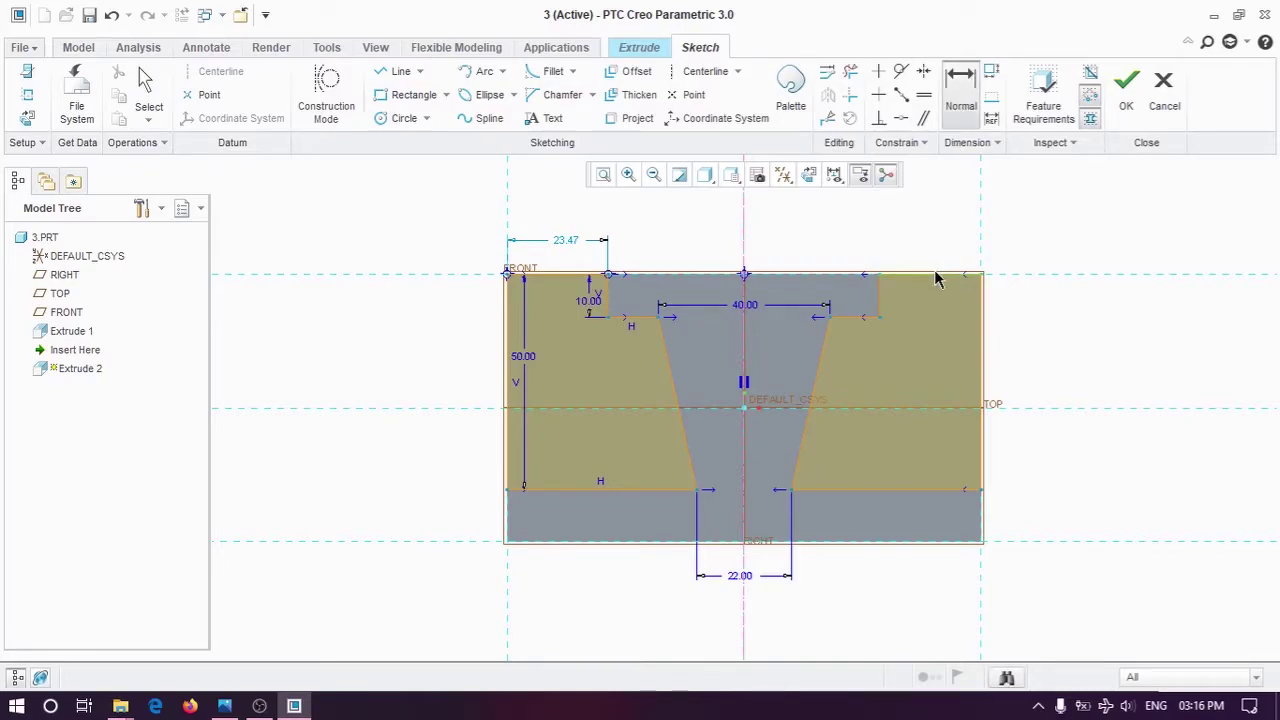
middle_click(922, 244)
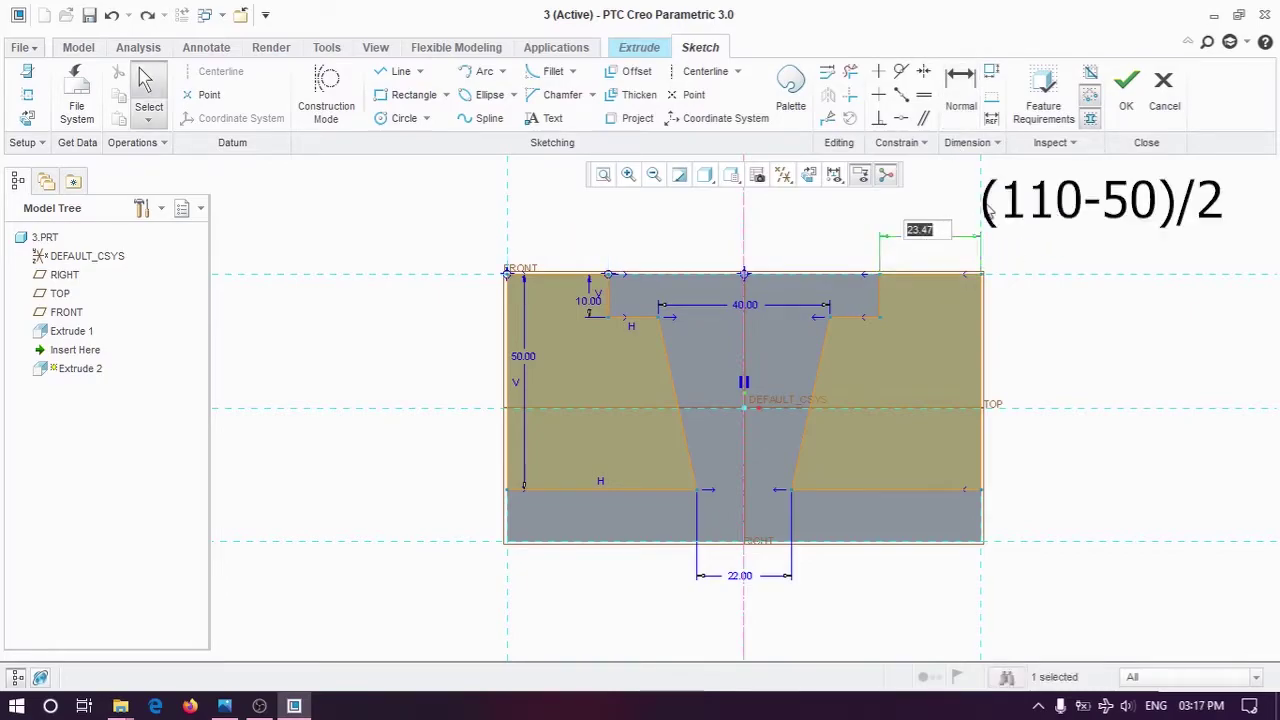
type("10-50")
key("Return")
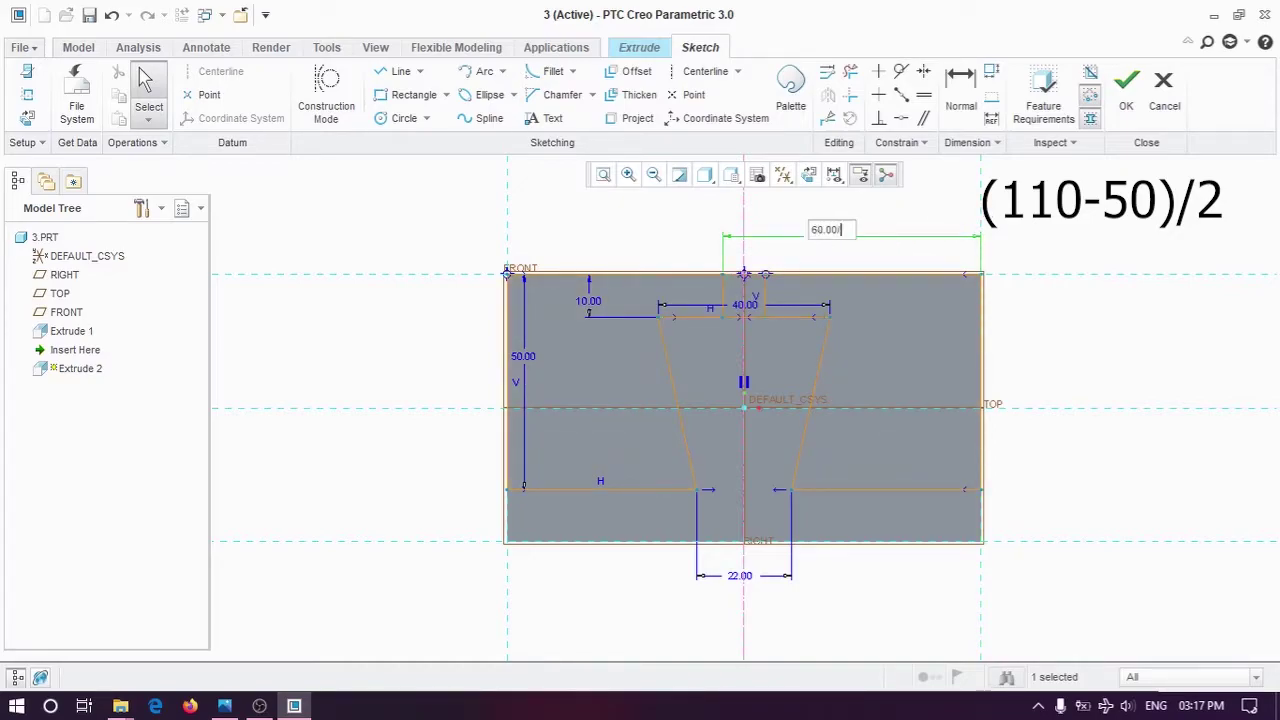
key("Return")
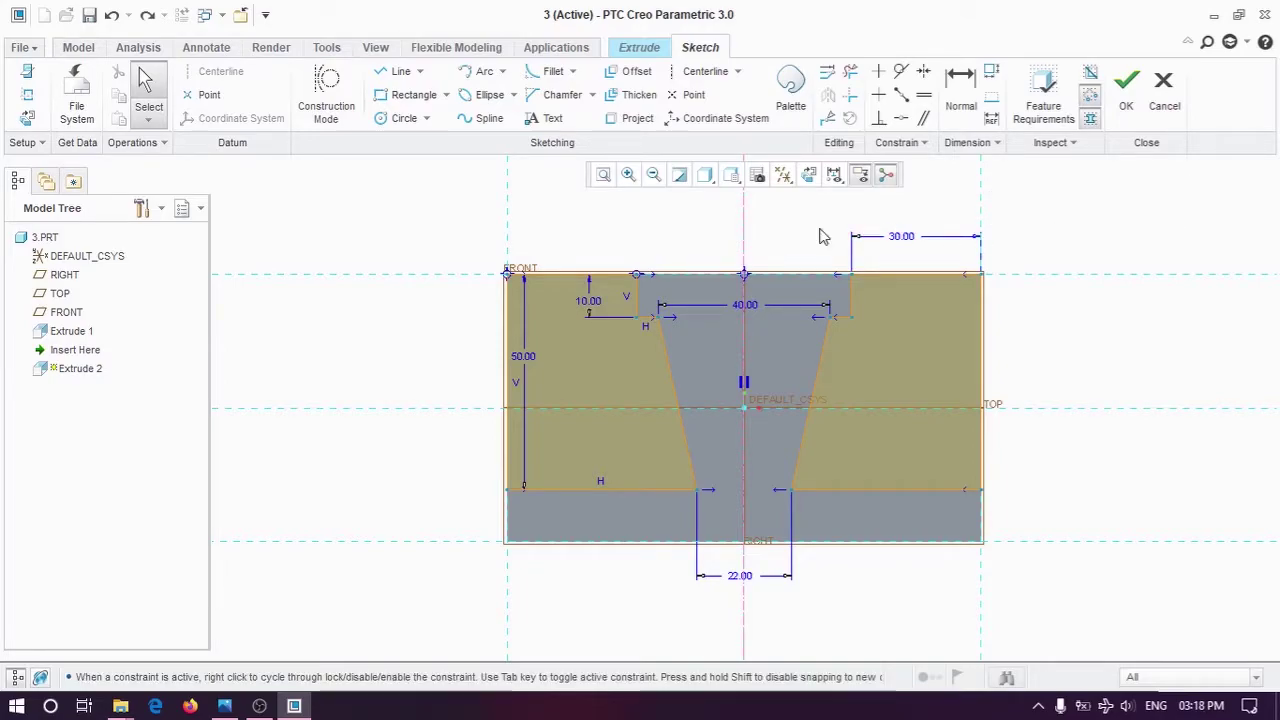
left_click(1125, 110)
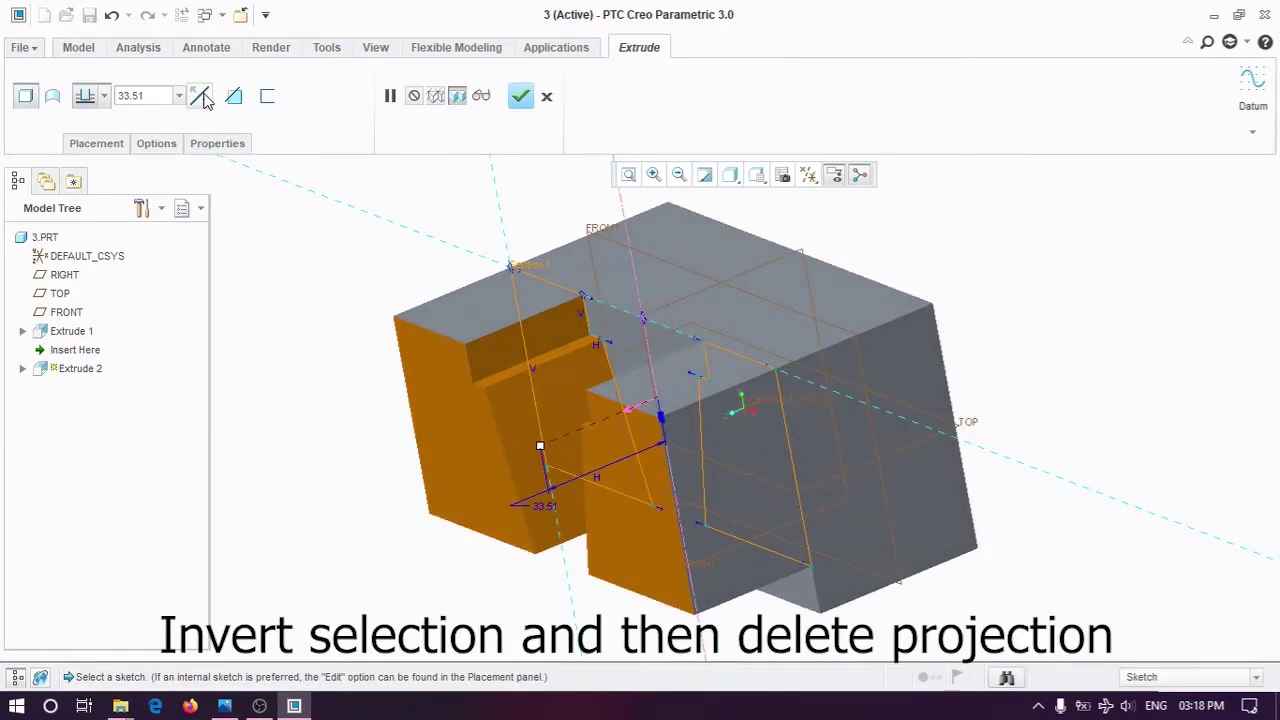
Step: Make Extrude 2 remove material at a 33 mm (45-12) depth and complete it
left_click(203, 100)
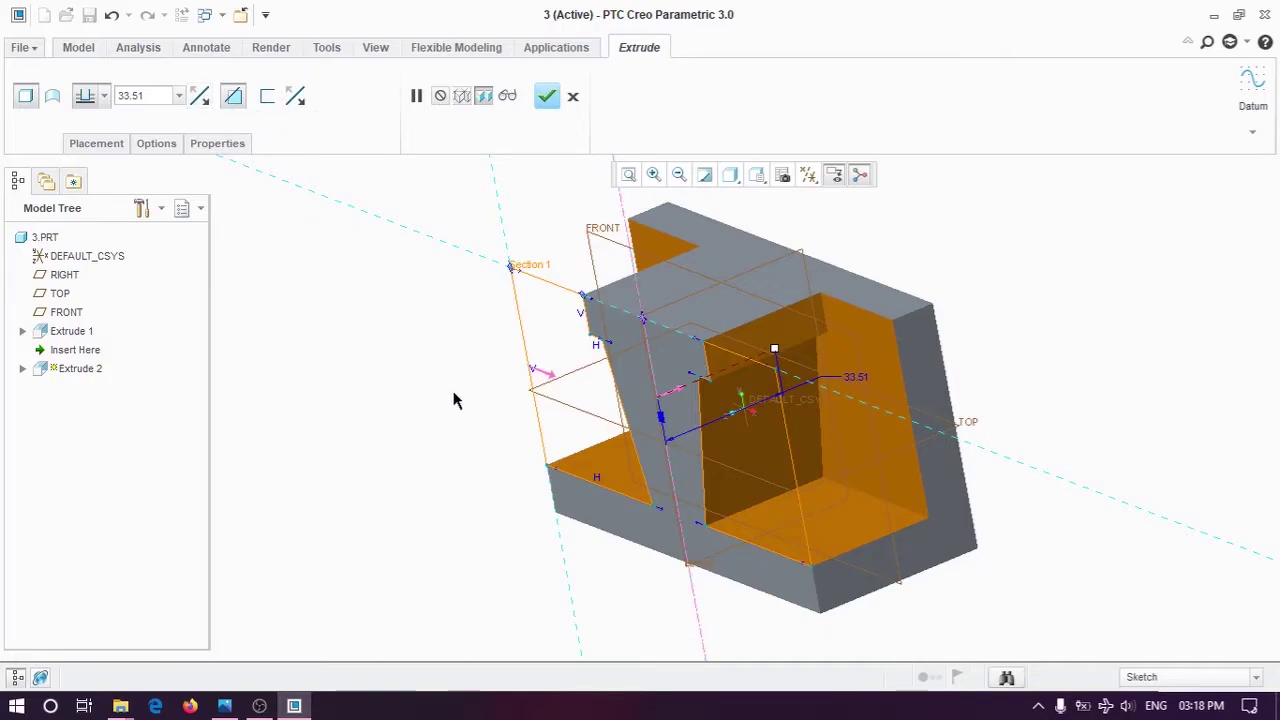
key("alt+Tab")
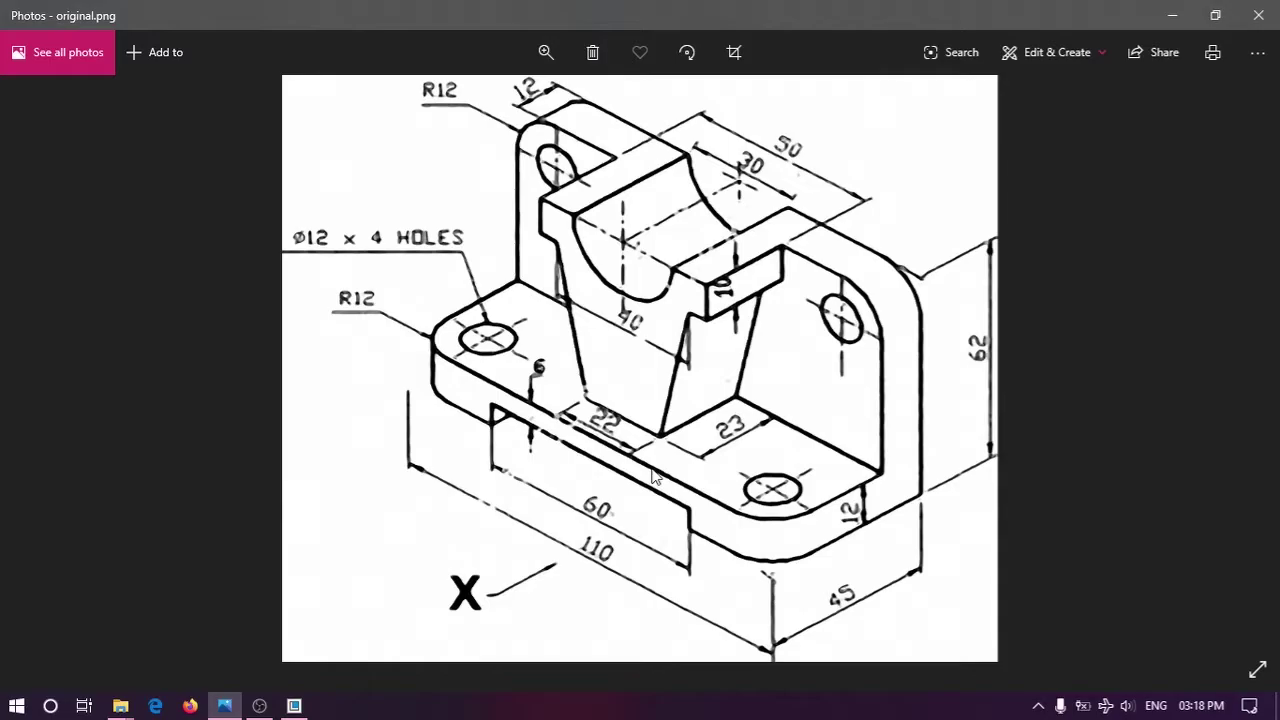
key("alt+Tab")
double_click(156, 97)
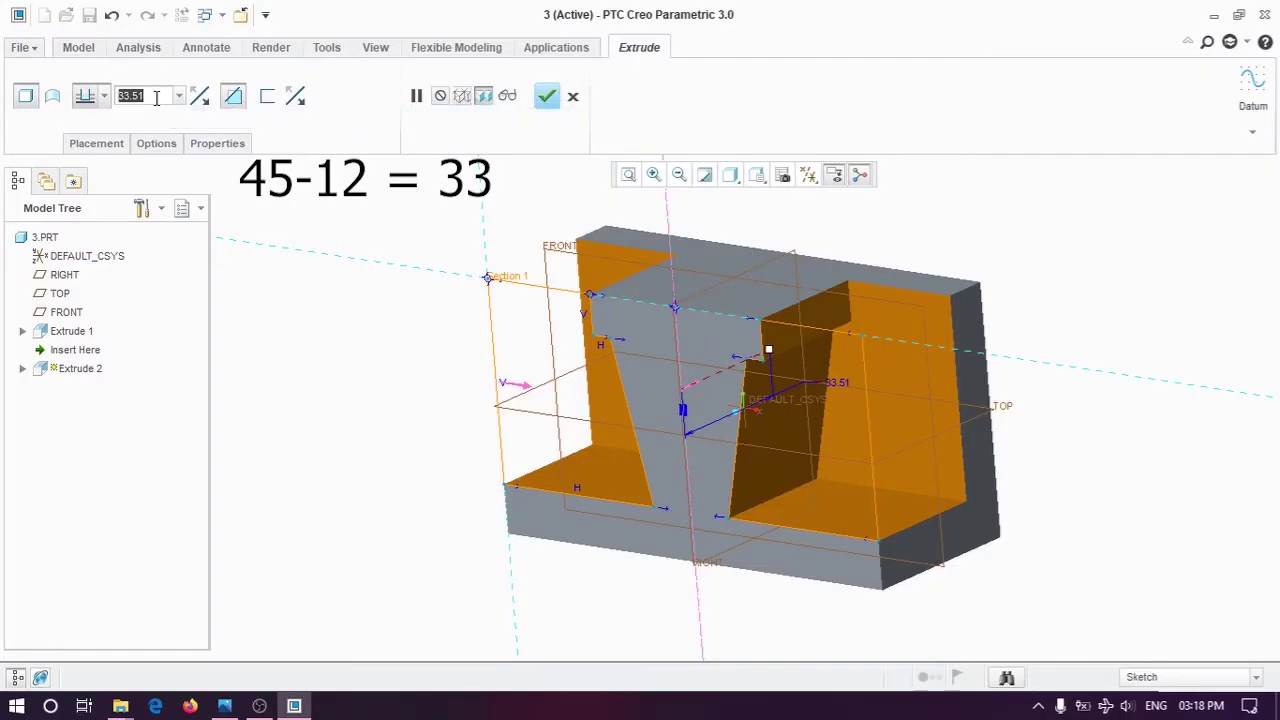
type("45-12")
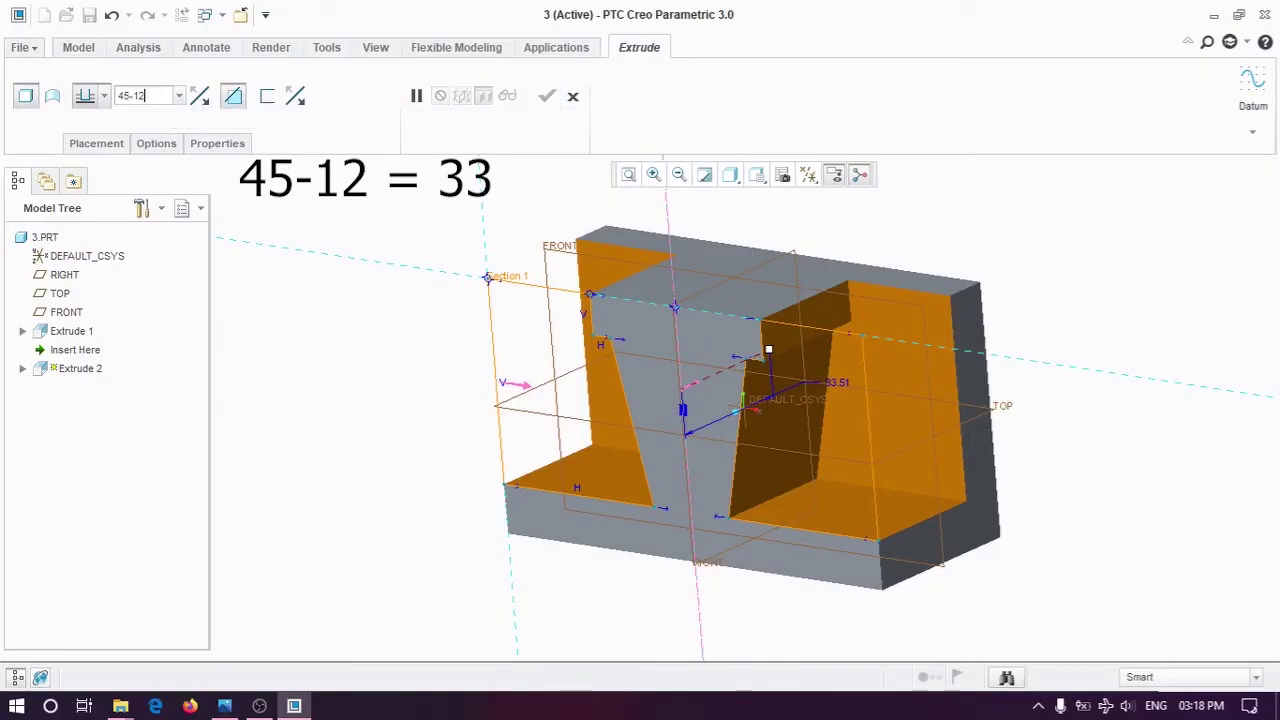
key("Return")
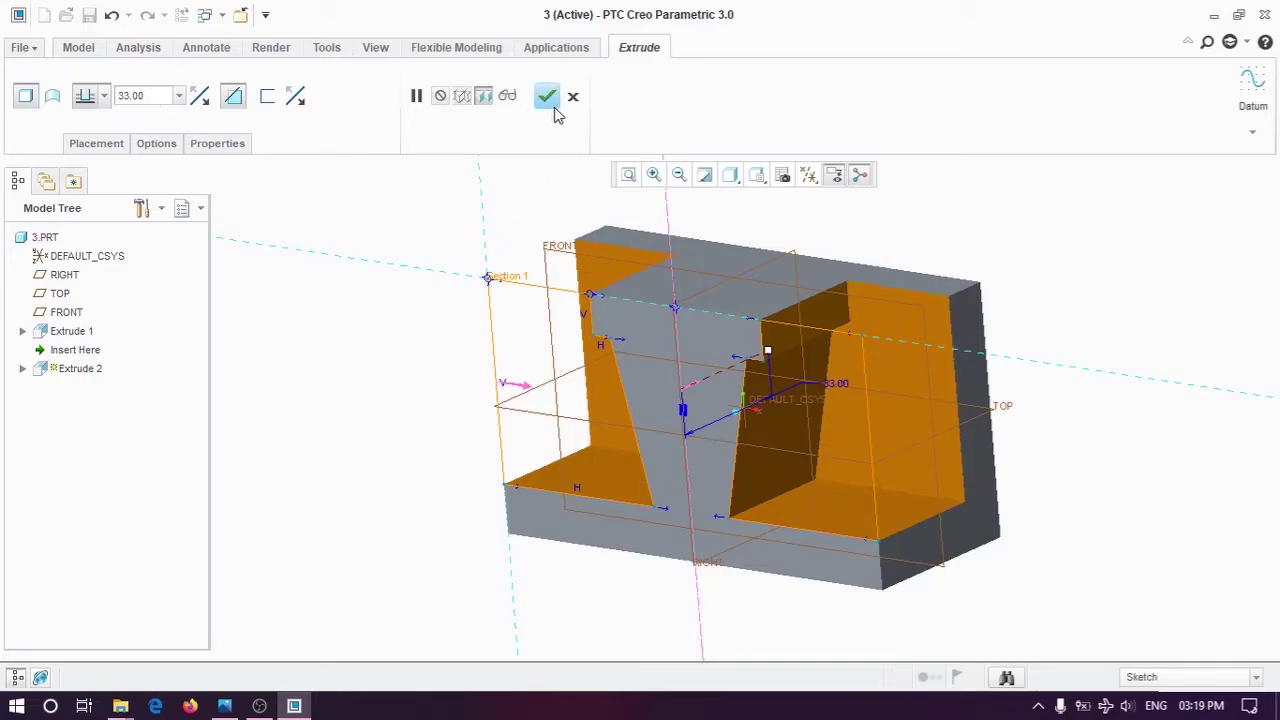
left_click(553, 106)
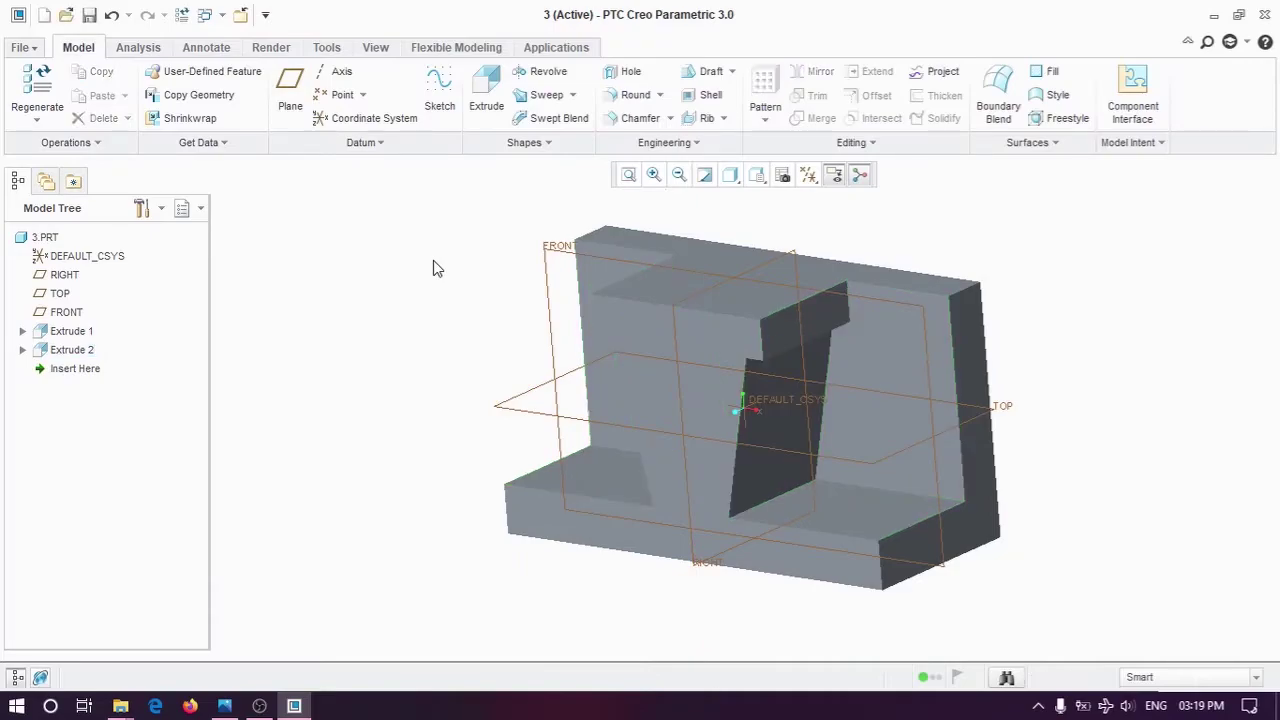
mouse_move(433, 268)
middle_mouse_down()
mouse_move(450, 250)
mouse_move(436, 291)
middle_mouse_up()
key("alt+Tab")
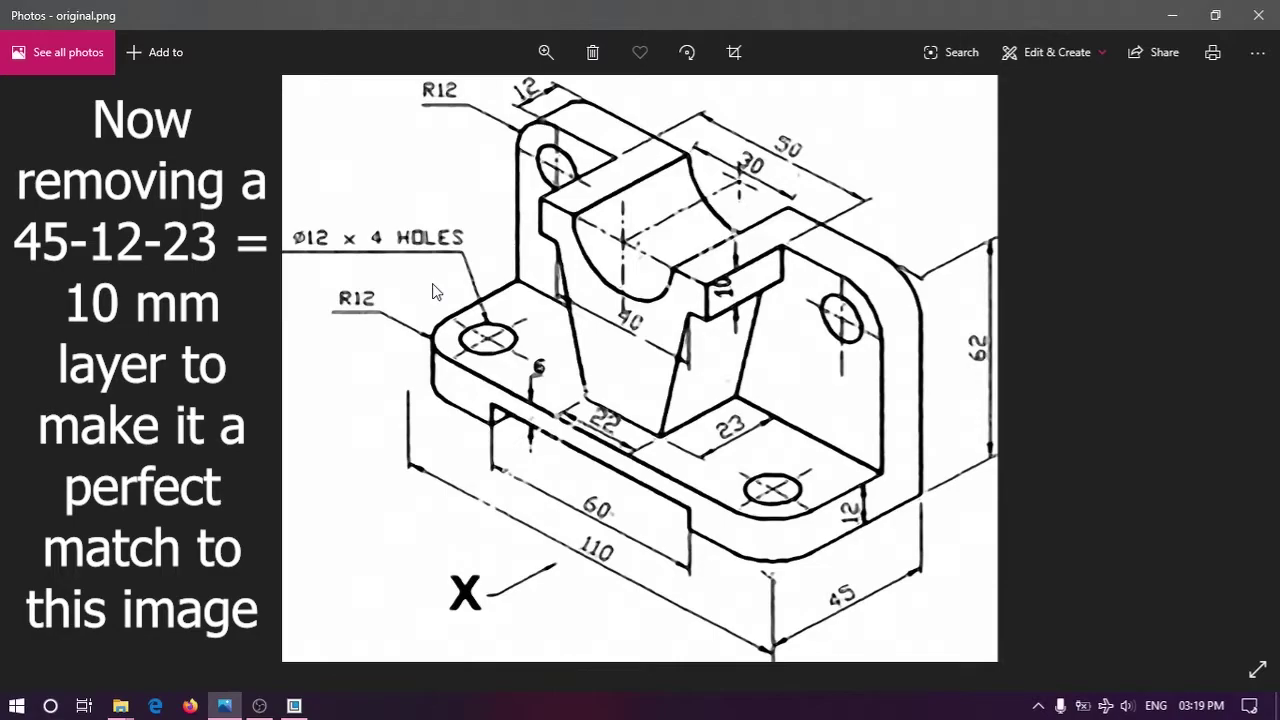
key("alt+Tab")
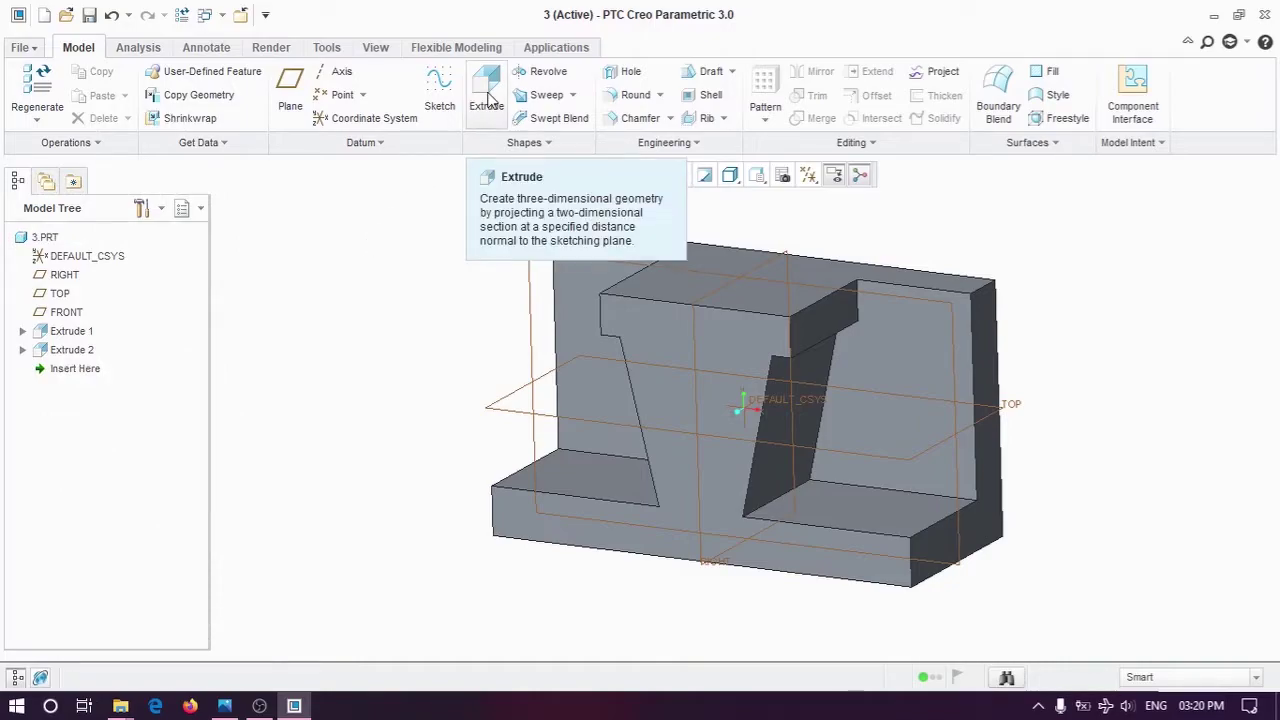
Step: Start a third extrusion sketched on the part's front face, with face and edge references
left_click(487, 97)
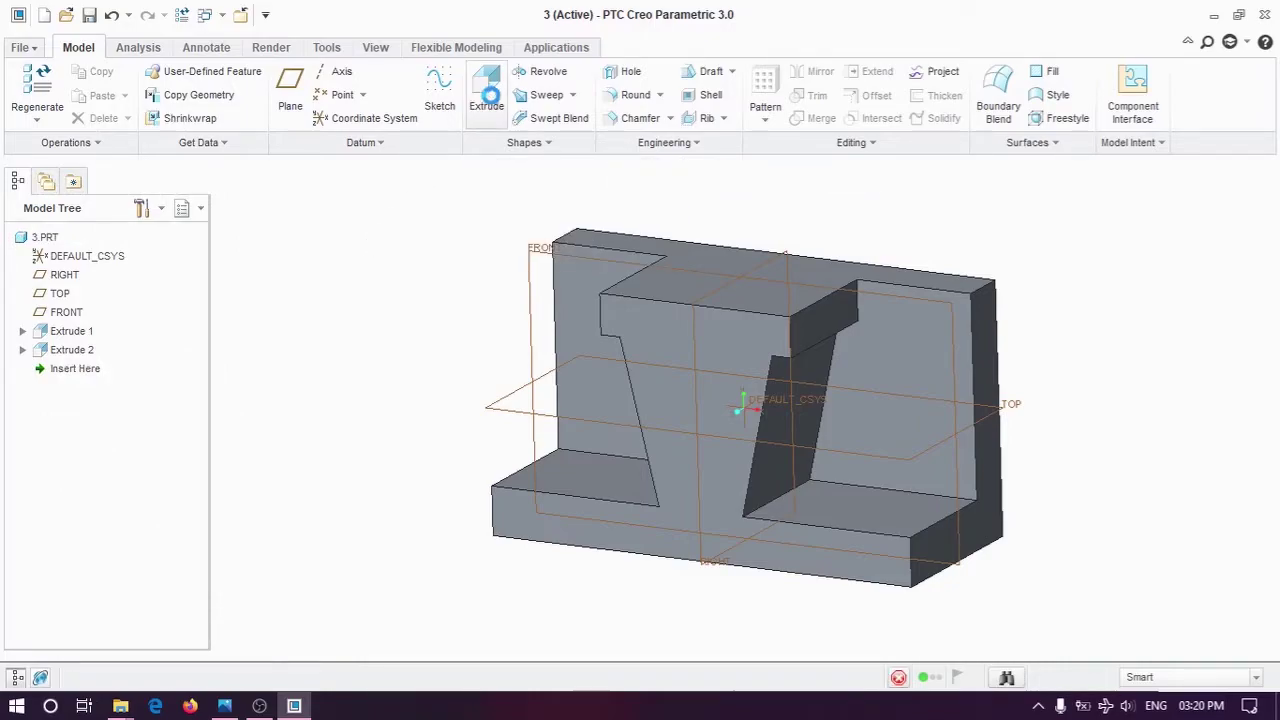
left_click(678, 327)
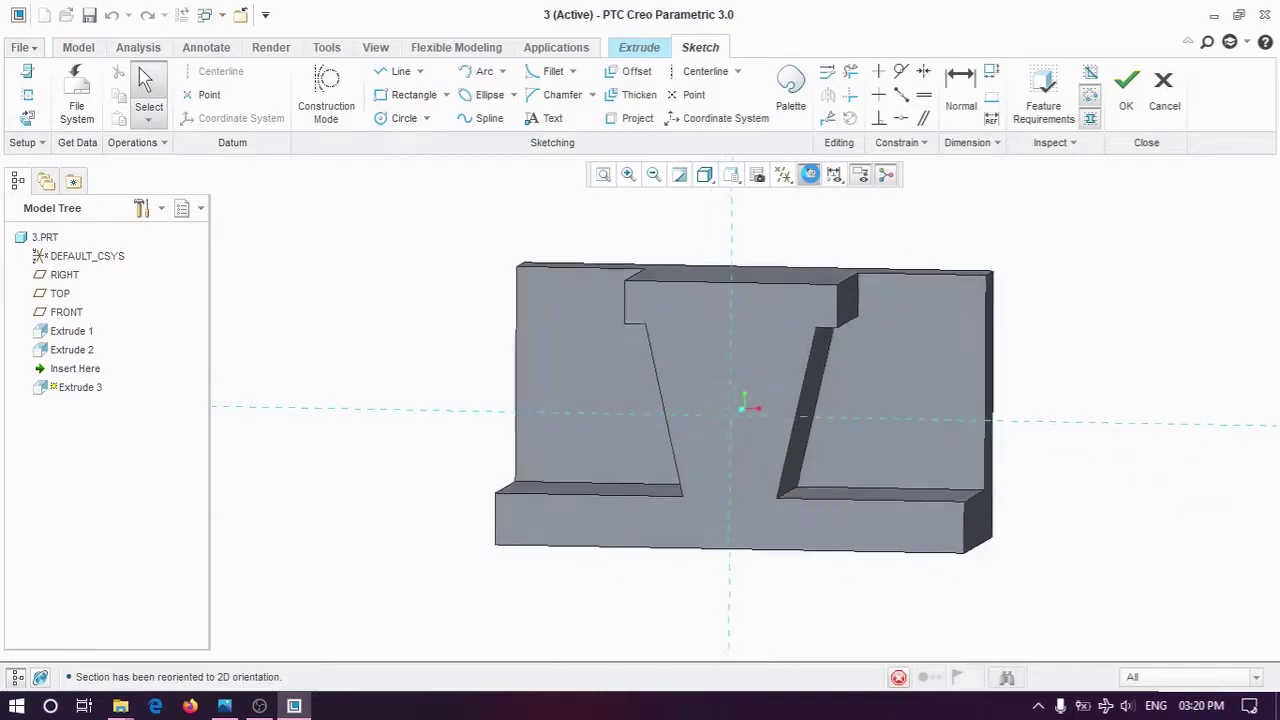
left_click(648, 291)
left_click(670, 294)
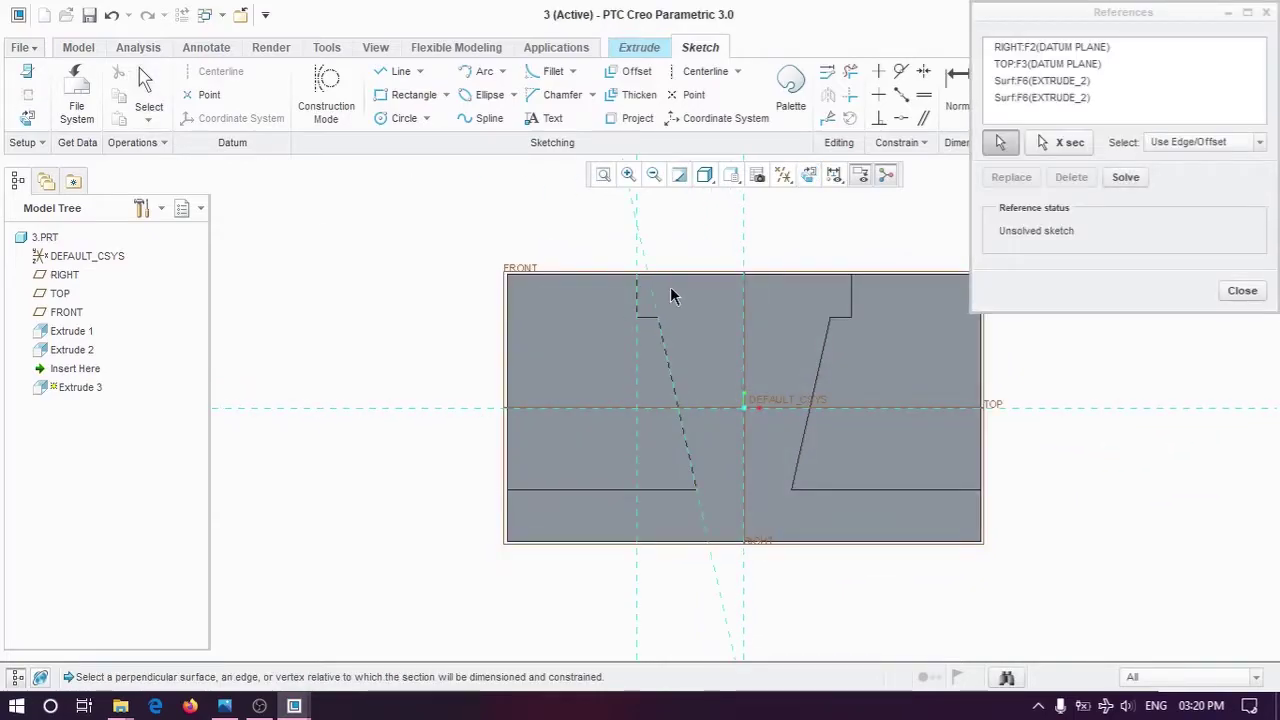
left_click(845, 297)
left_click(845, 296)
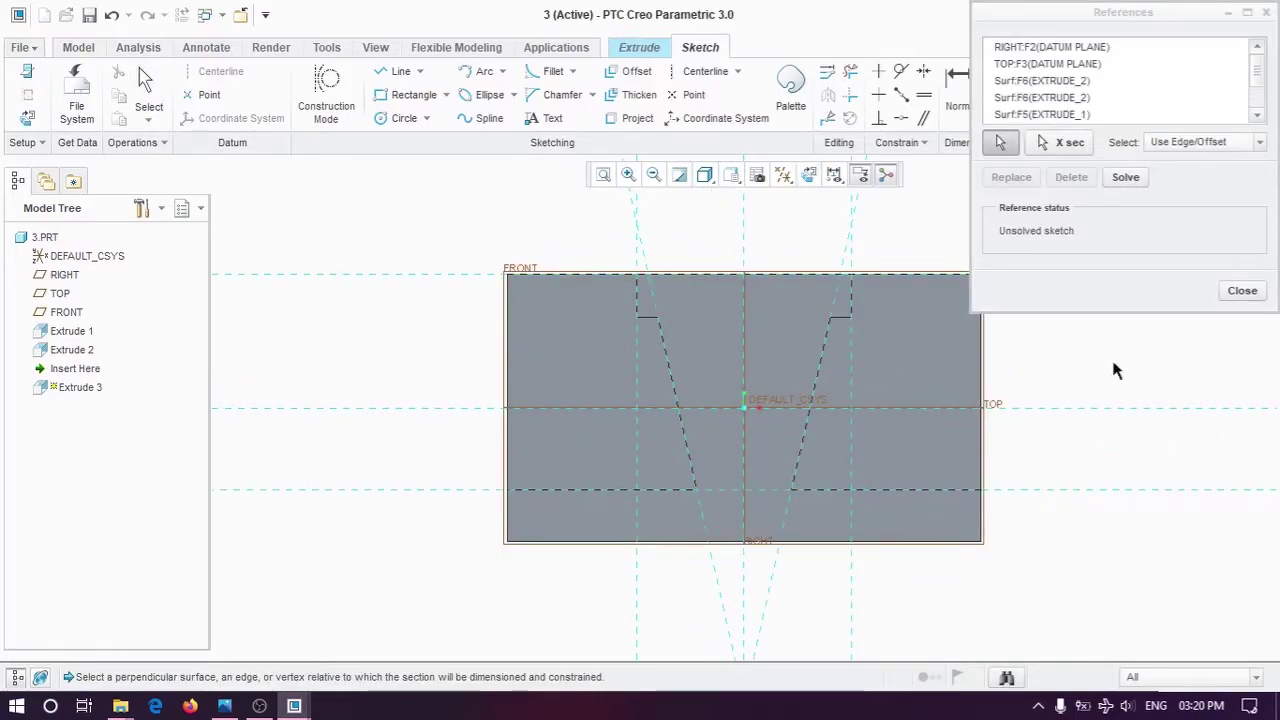
left_click(1242, 290)
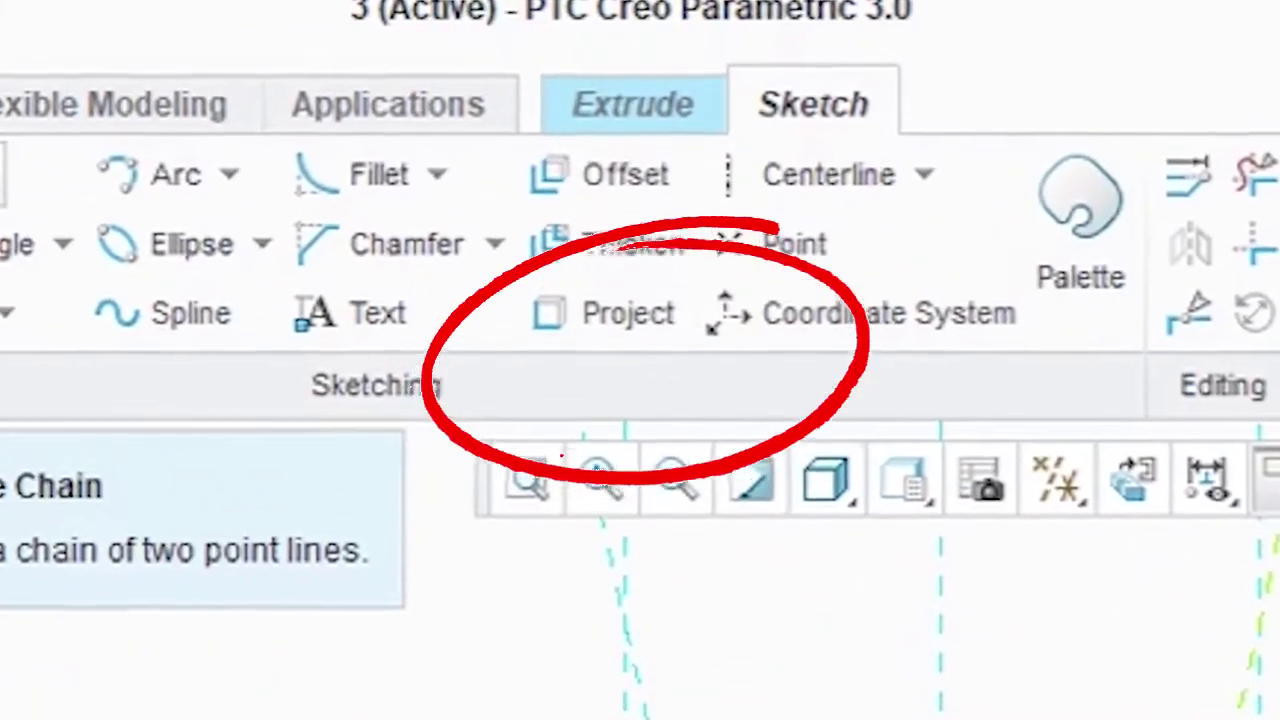
Step: Project the rib's vertical and slanted edges into the sketch as its outline
left_click(583, 312)
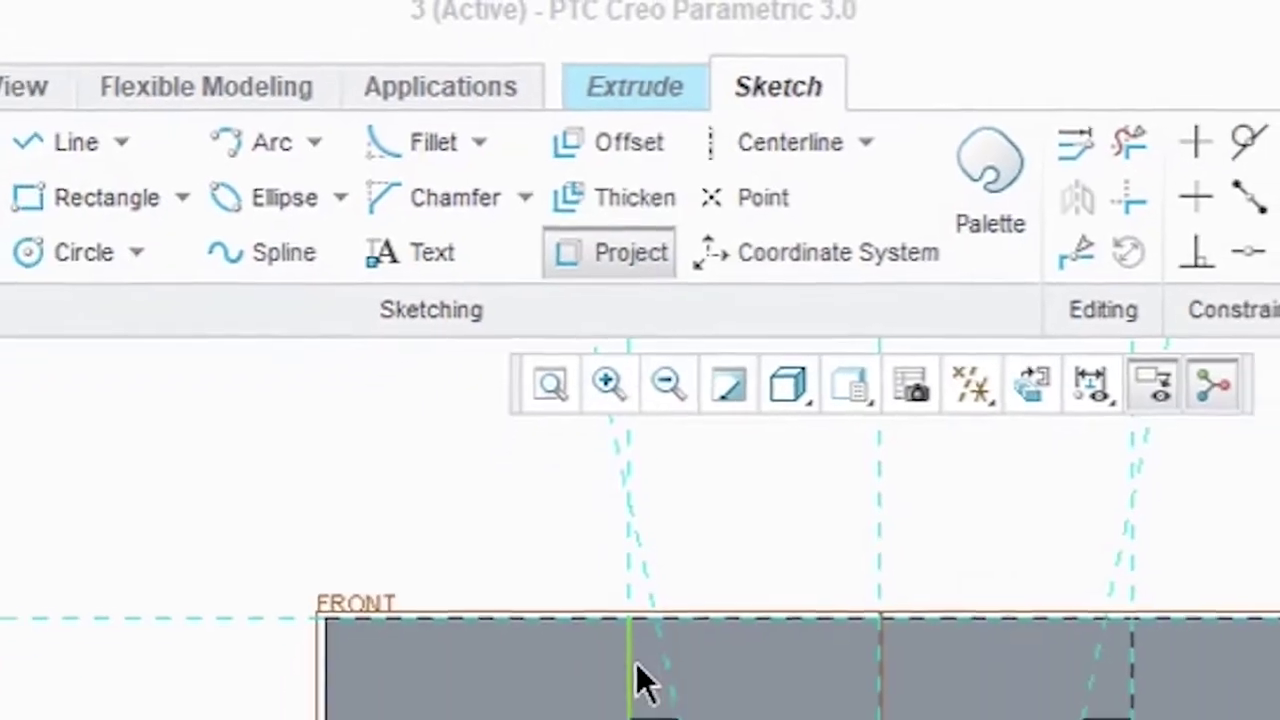
left_click(634, 665)
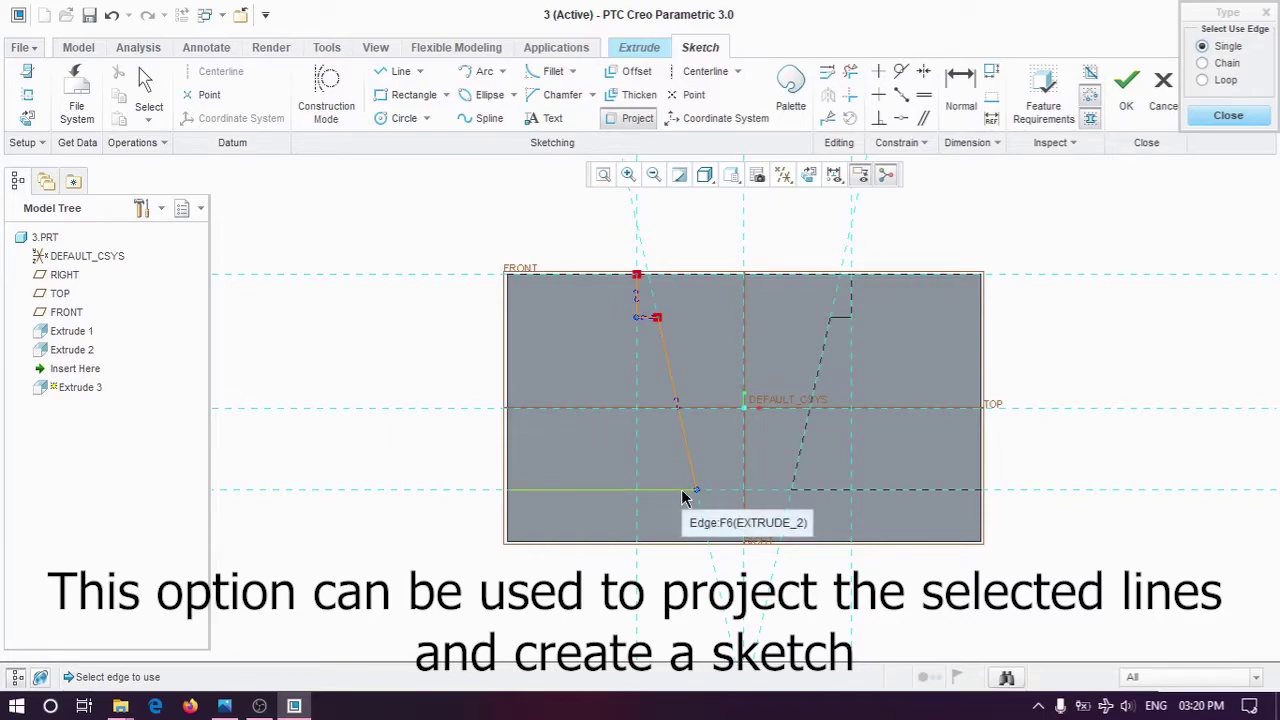
left_click(821, 368)
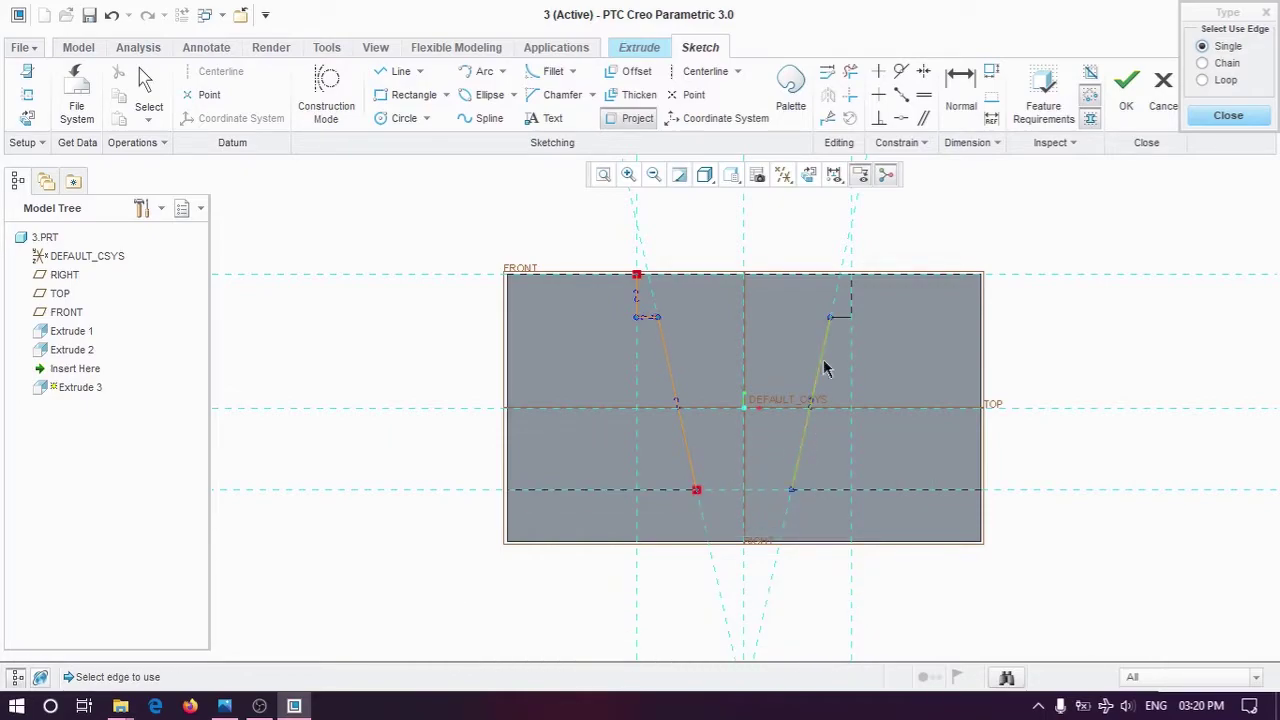
middle_click(755, 285)
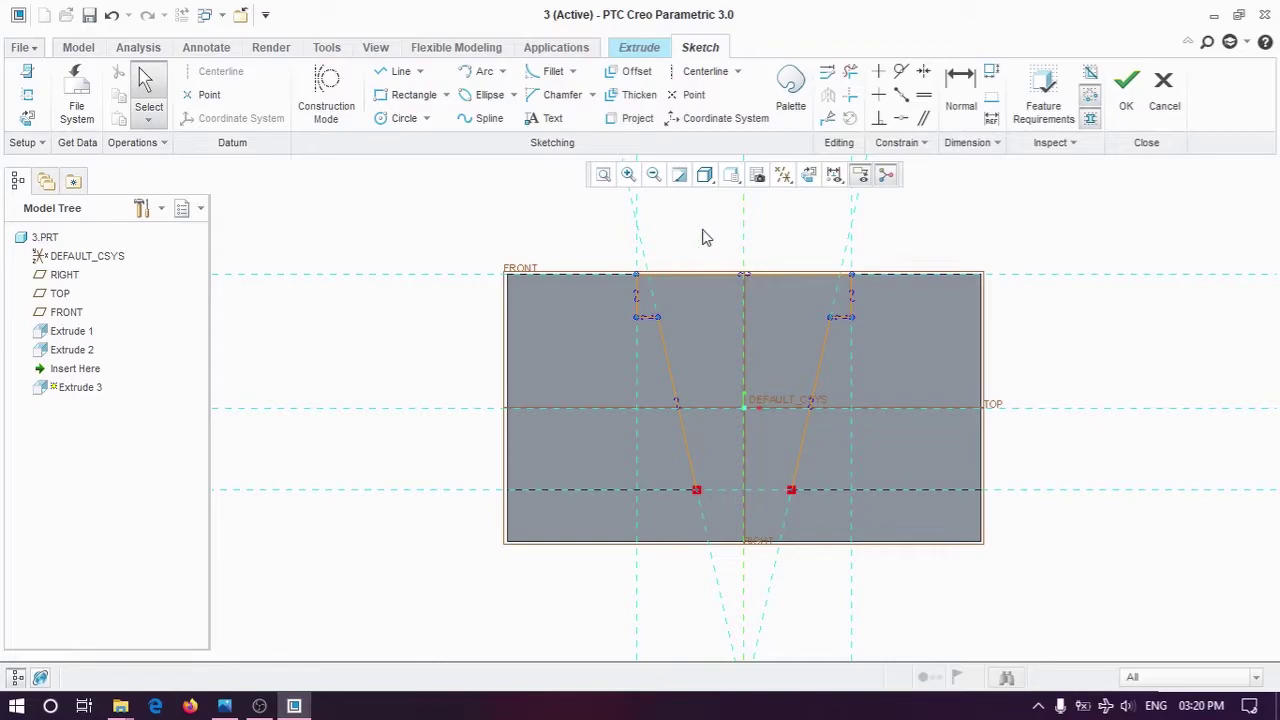
left_click(391, 77)
middle_click(755, 293)
key("ctrl+d")
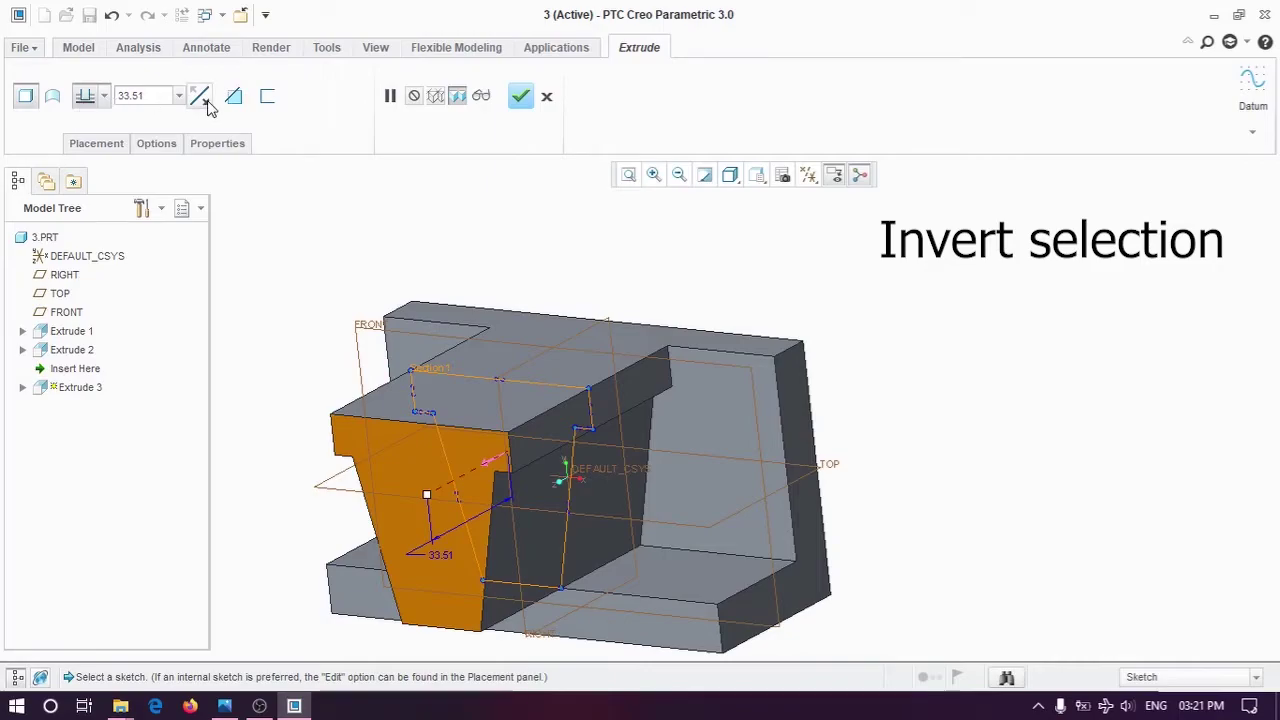
Step: Cut Extrude 3 10 mm deep into the front of the rib and finish it
left_click(205, 100)
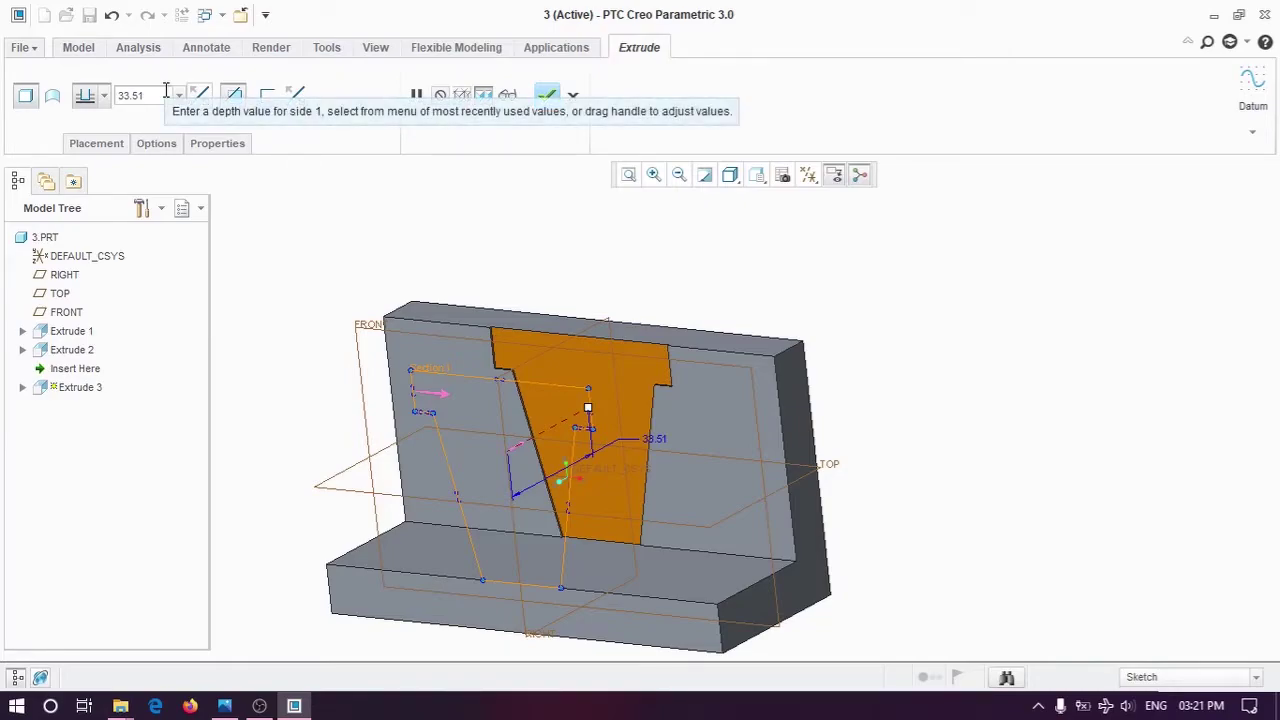
left_click(166, 90)
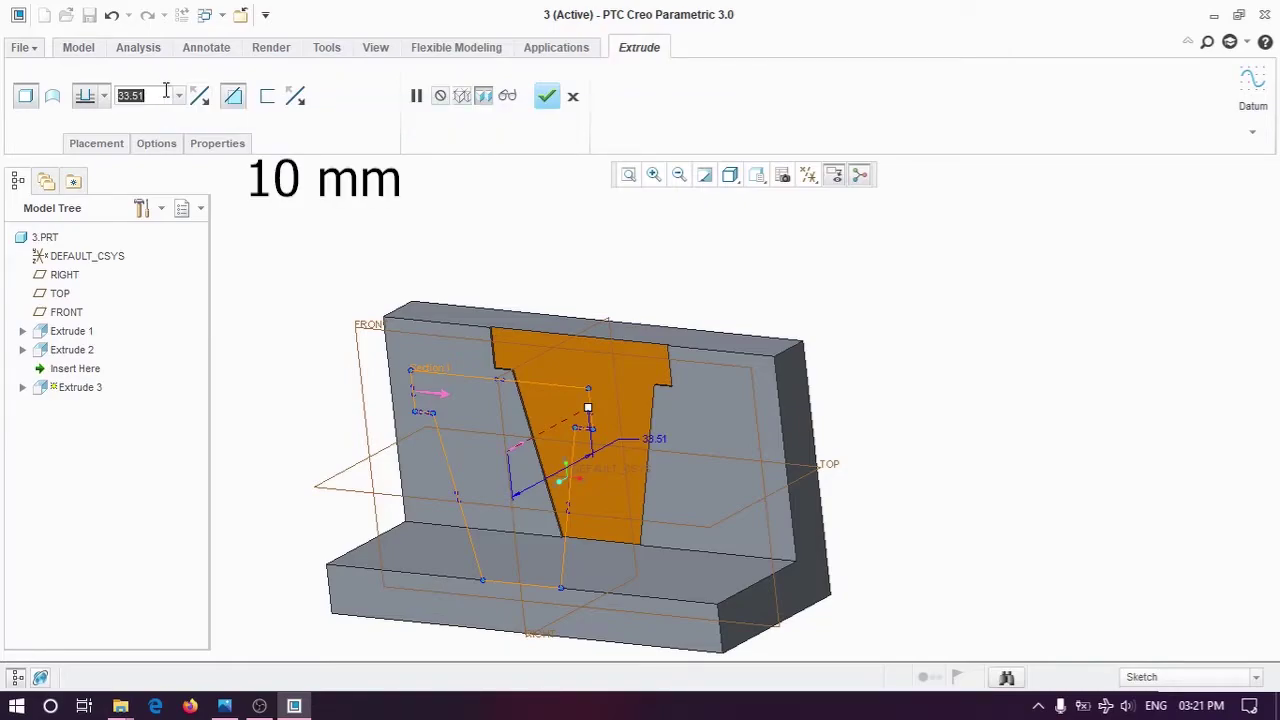
type("10.00")
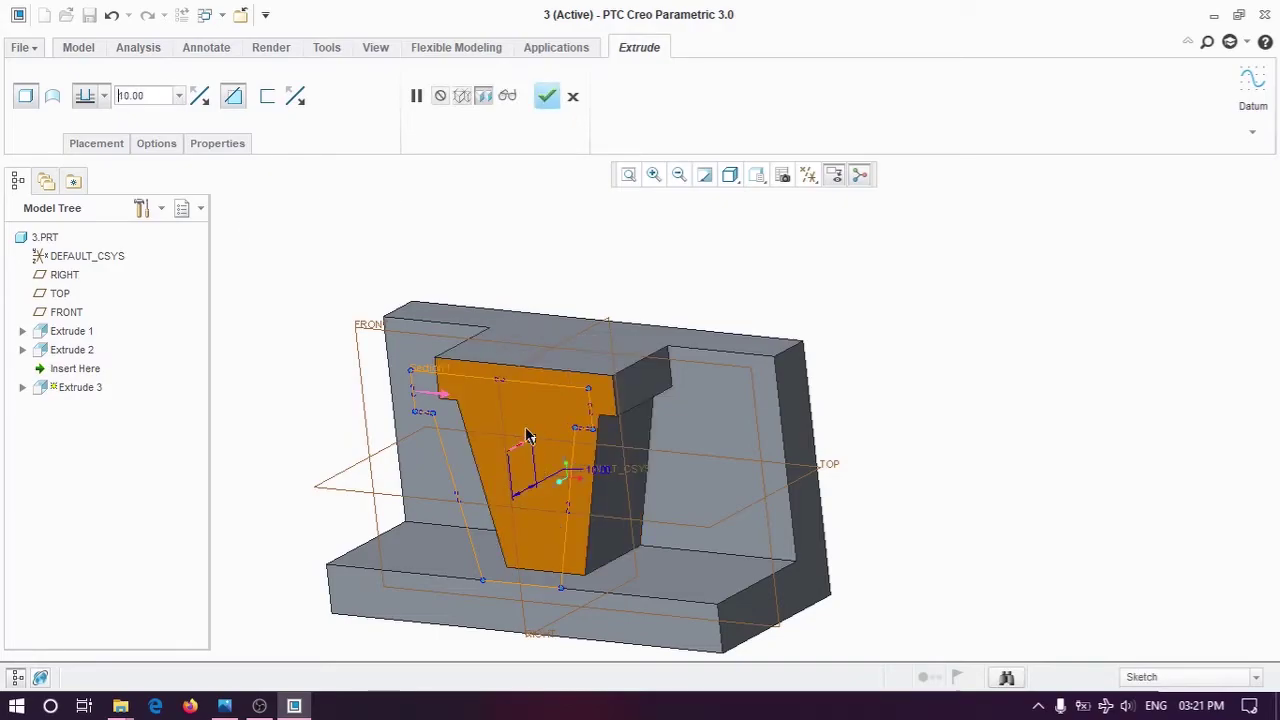
mouse_move(529, 434)
middle_mouse_down()
mouse_move(465, 437)
mouse_move(530, 400)
middle_mouse_up()
left_click(546, 95)
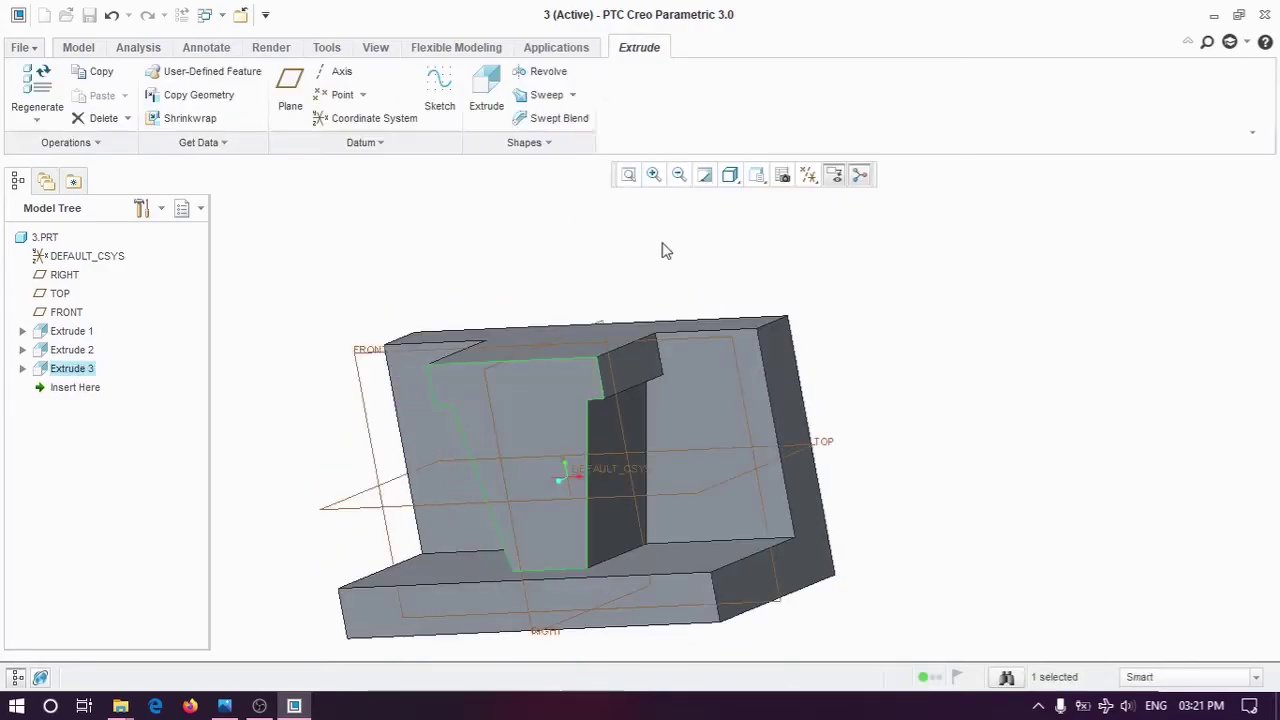
middle_click_drag(663, 251, 720, 337)
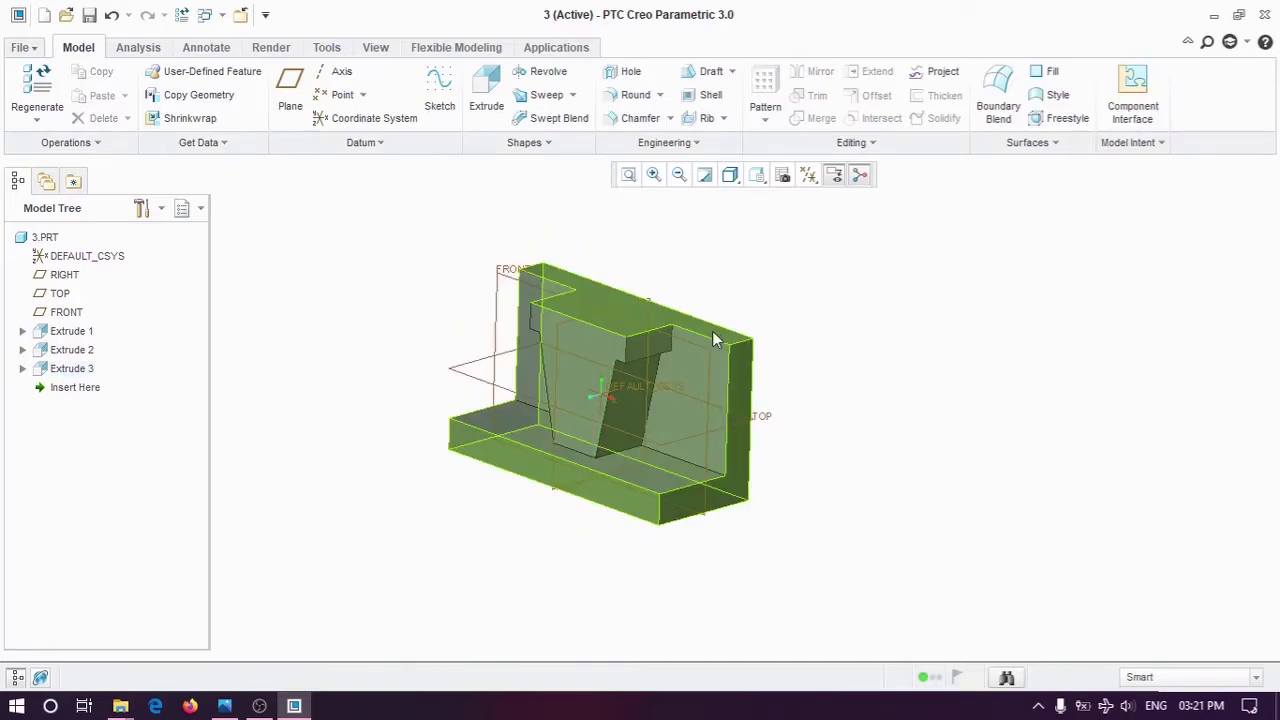
key("alt+Tab")
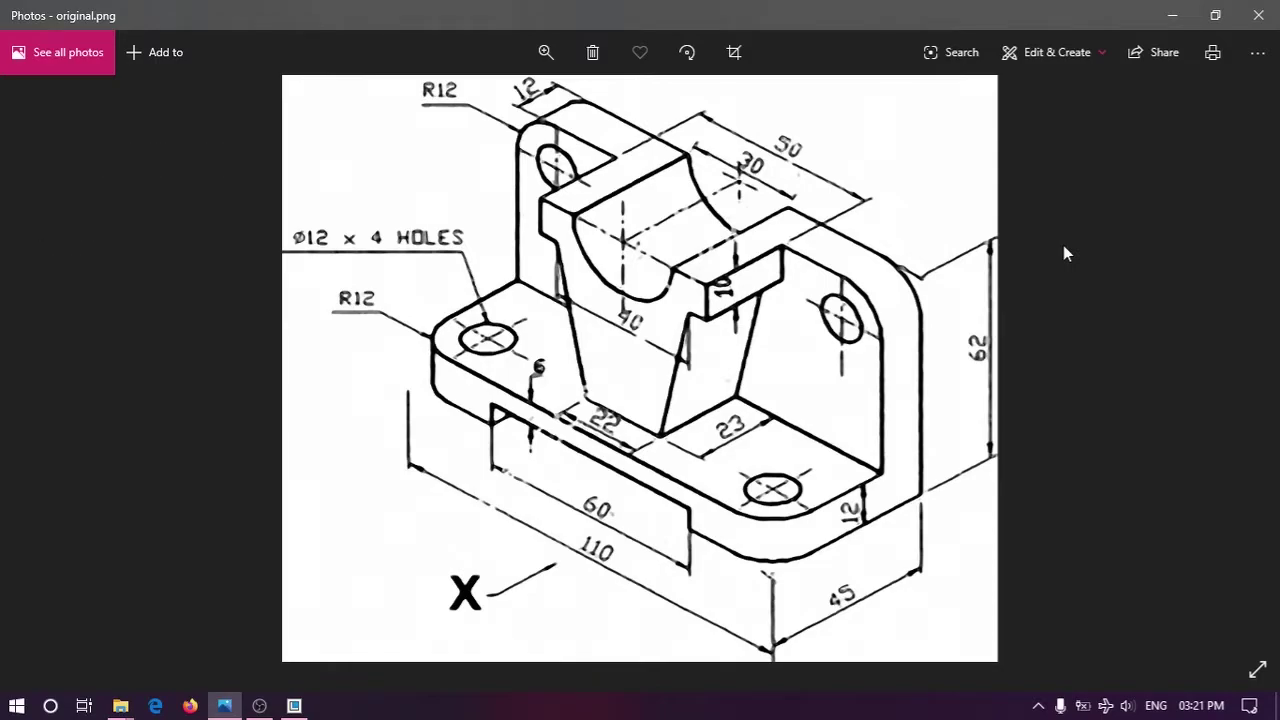
key("alt+Tab")
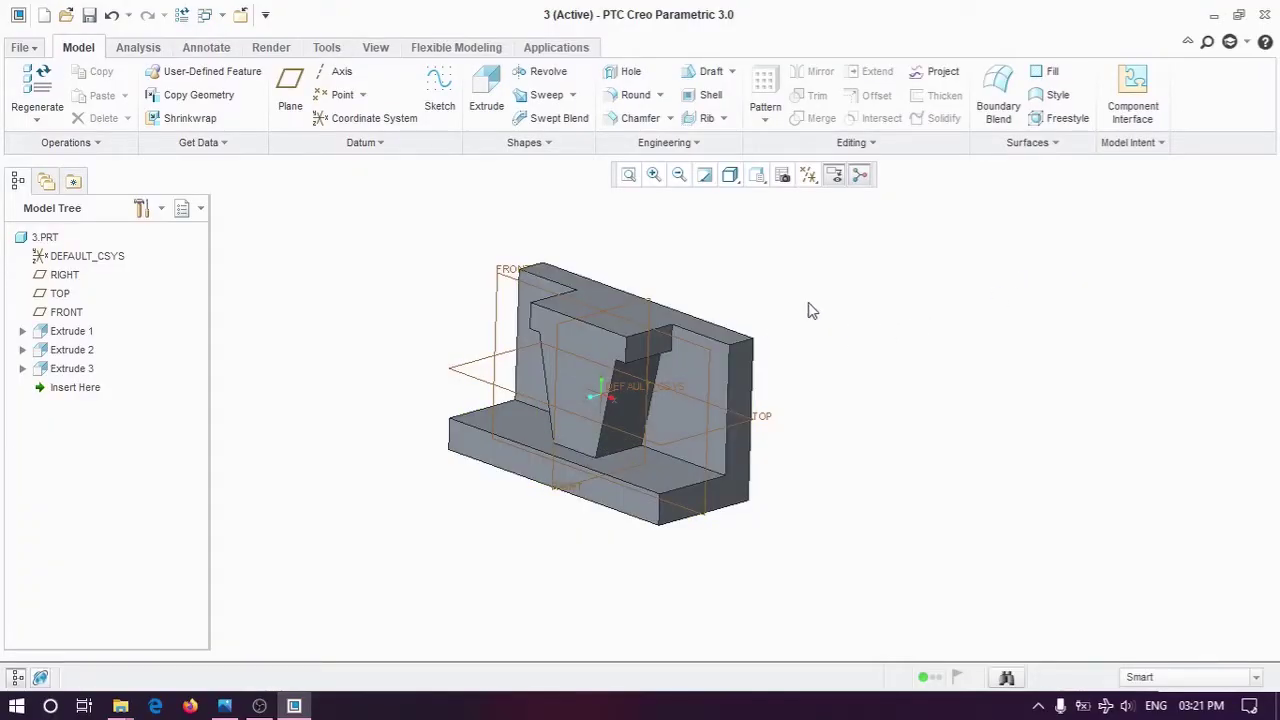
scroll(690, 280, "down", 3)
scroll(703, 245, "down", 2)
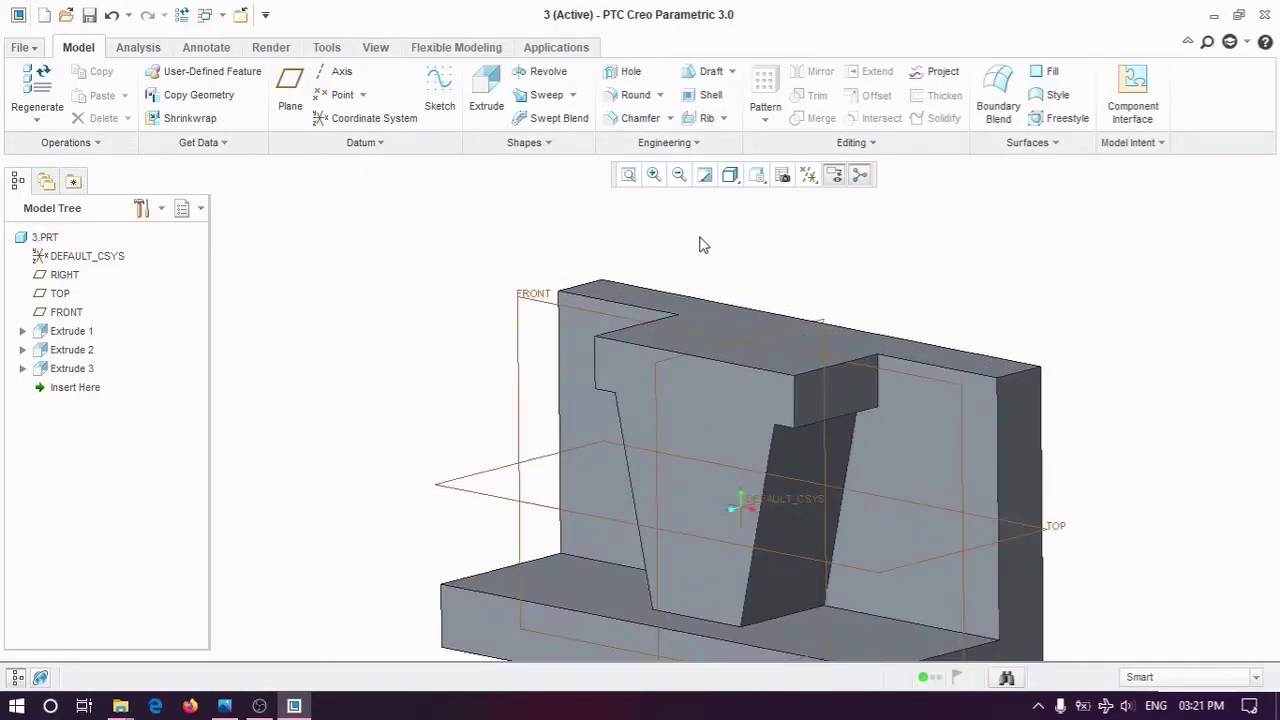
scroll(703, 245, "up", 1)
scroll(765, 280, "down", 1)
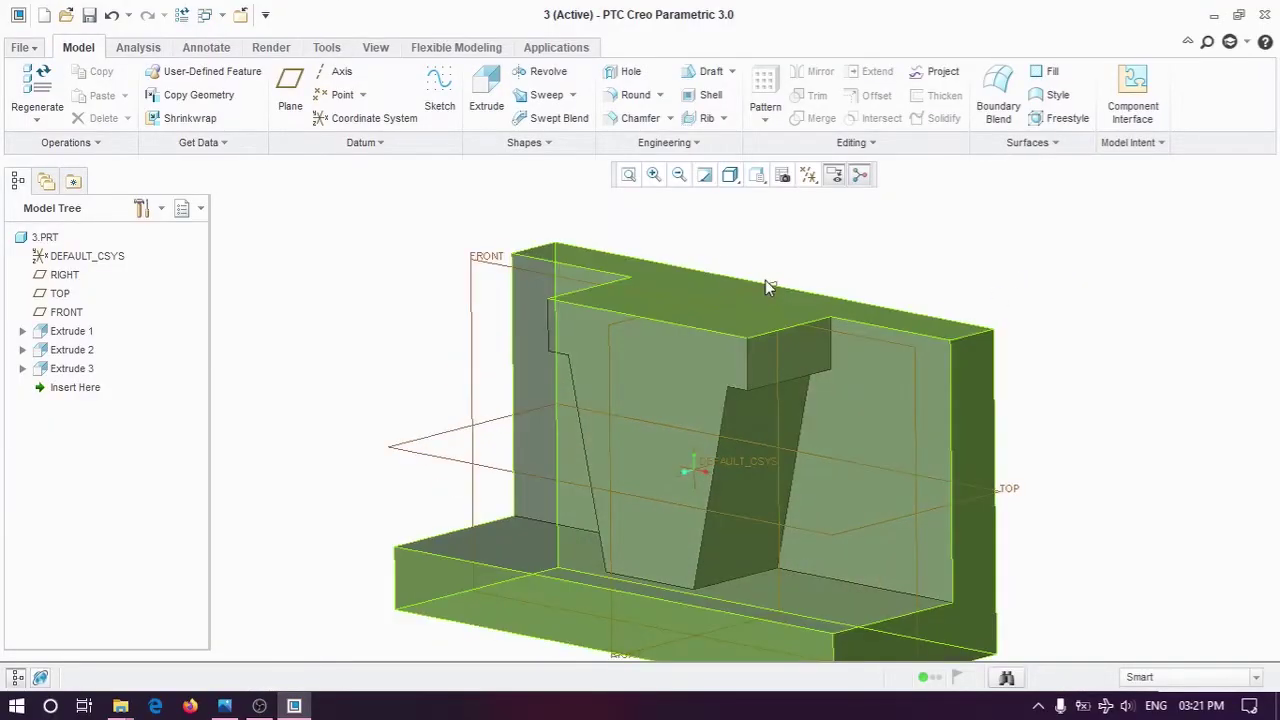
Step: Place the 30 mm hole on the rib's front face at a 10 mm offset
left_click(620, 75)
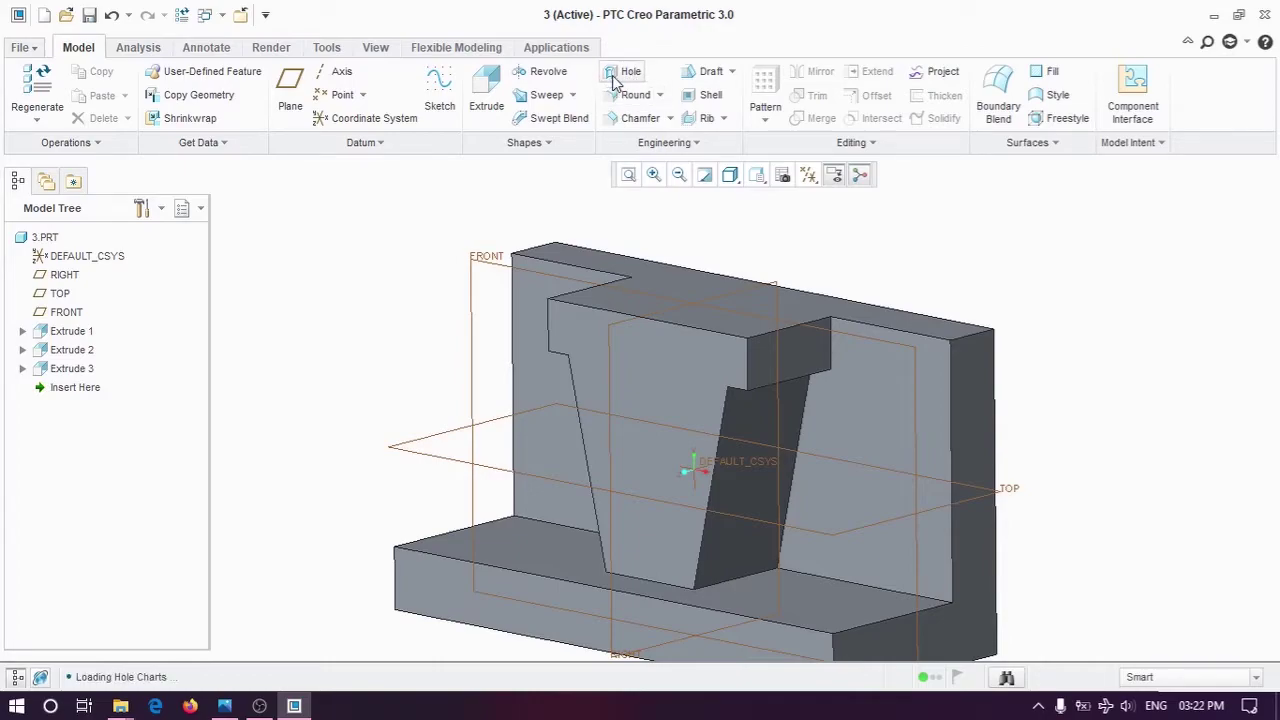
left_click(591, 277)
left_click(609, 351)
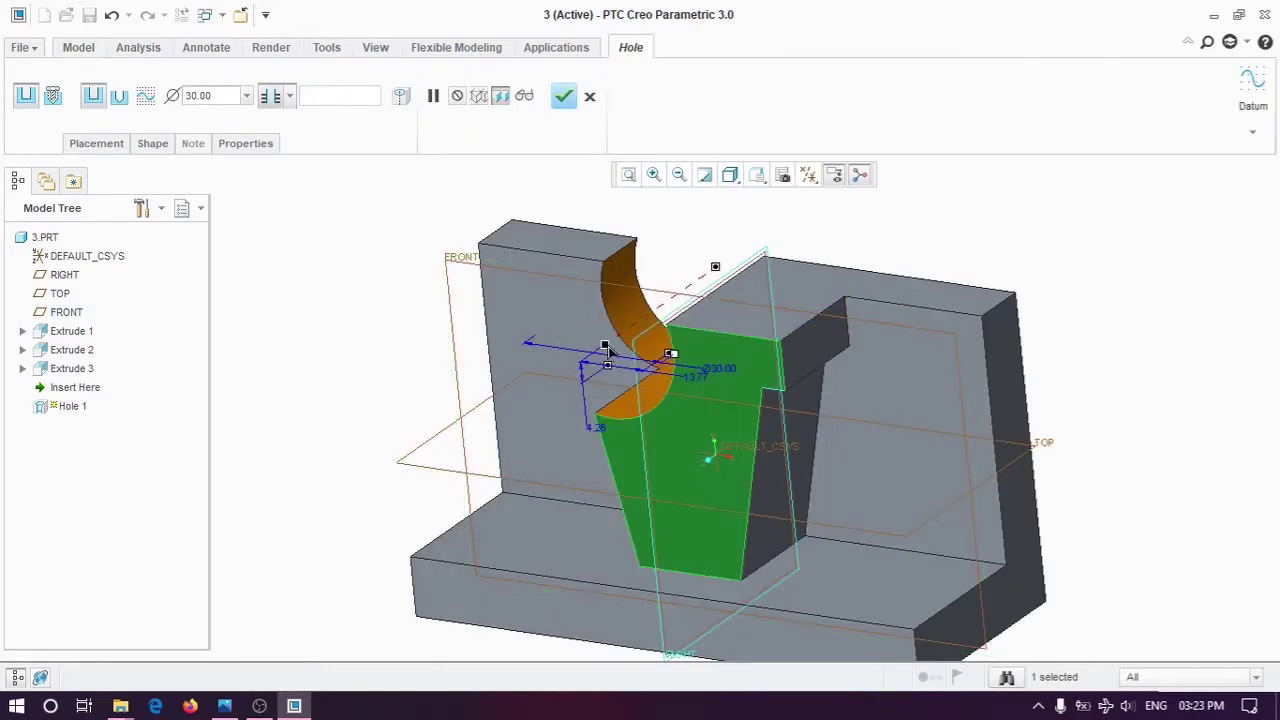
mouse_move(609, 351)
left_mouse_down()
mouse_move(662, 349)
mouse_move(605, 358)
left_mouse_up()
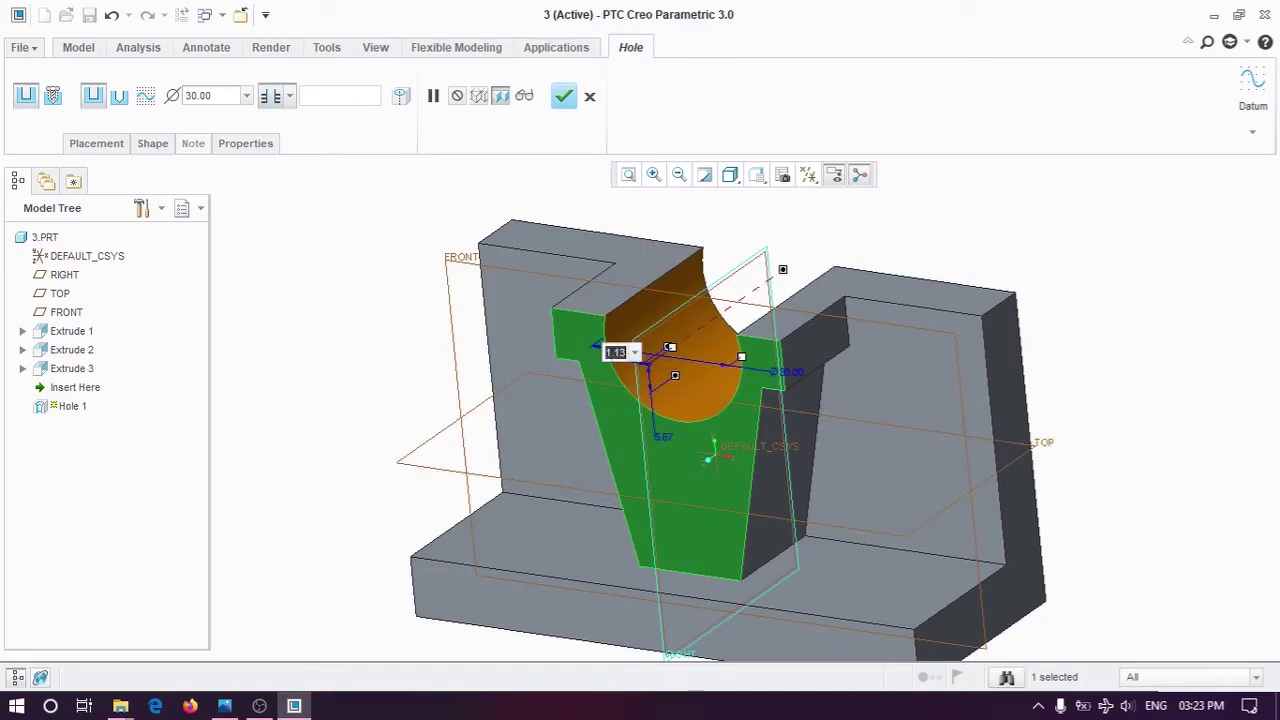
double_click(657, 438)
type("10")
key("Return")
Step: Check the hole from the FRONT view, complete it, and return to default orientation
left_click(760, 179)
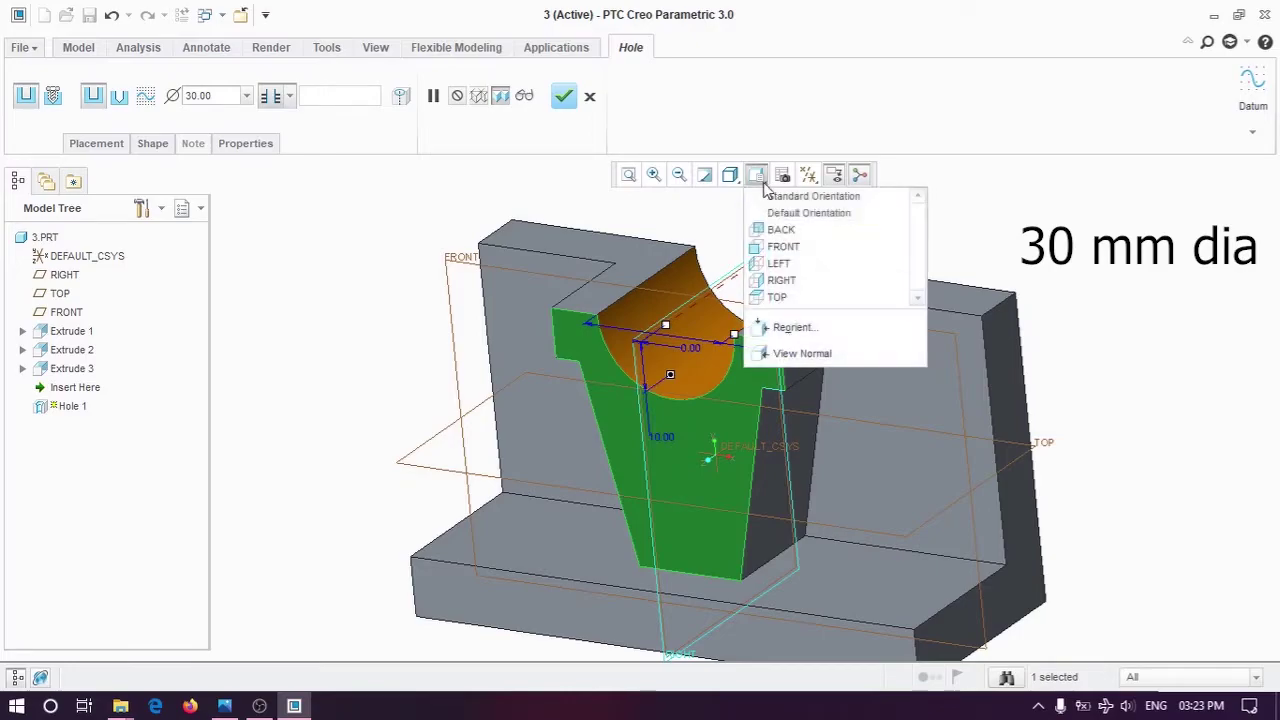
left_click(783, 246)
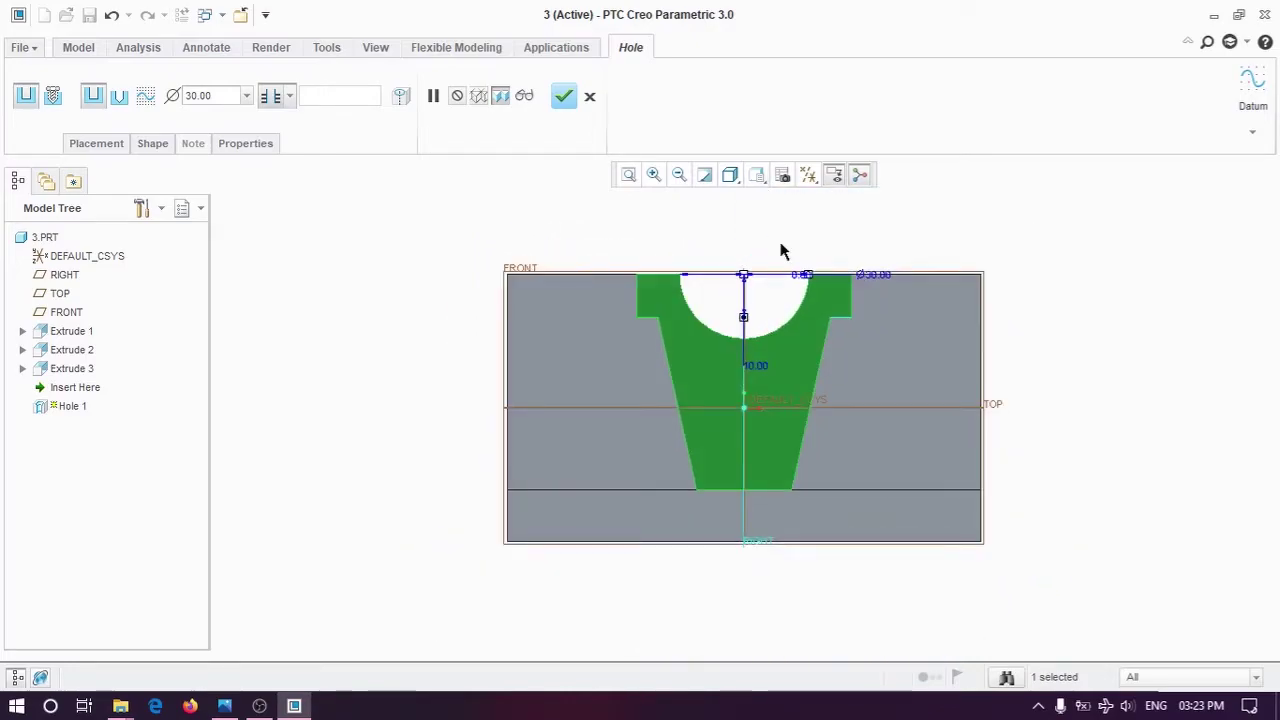
left_click(564, 96)
left_click(404, 261)
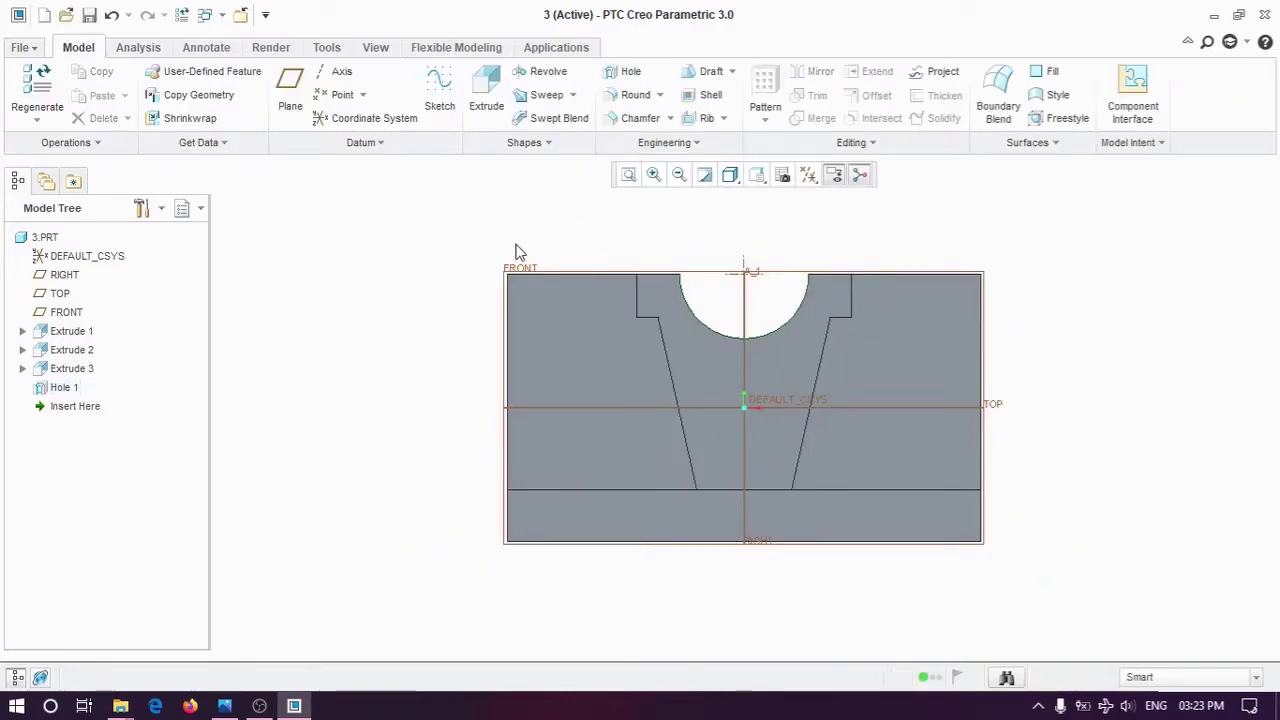
key("ctrl+d")
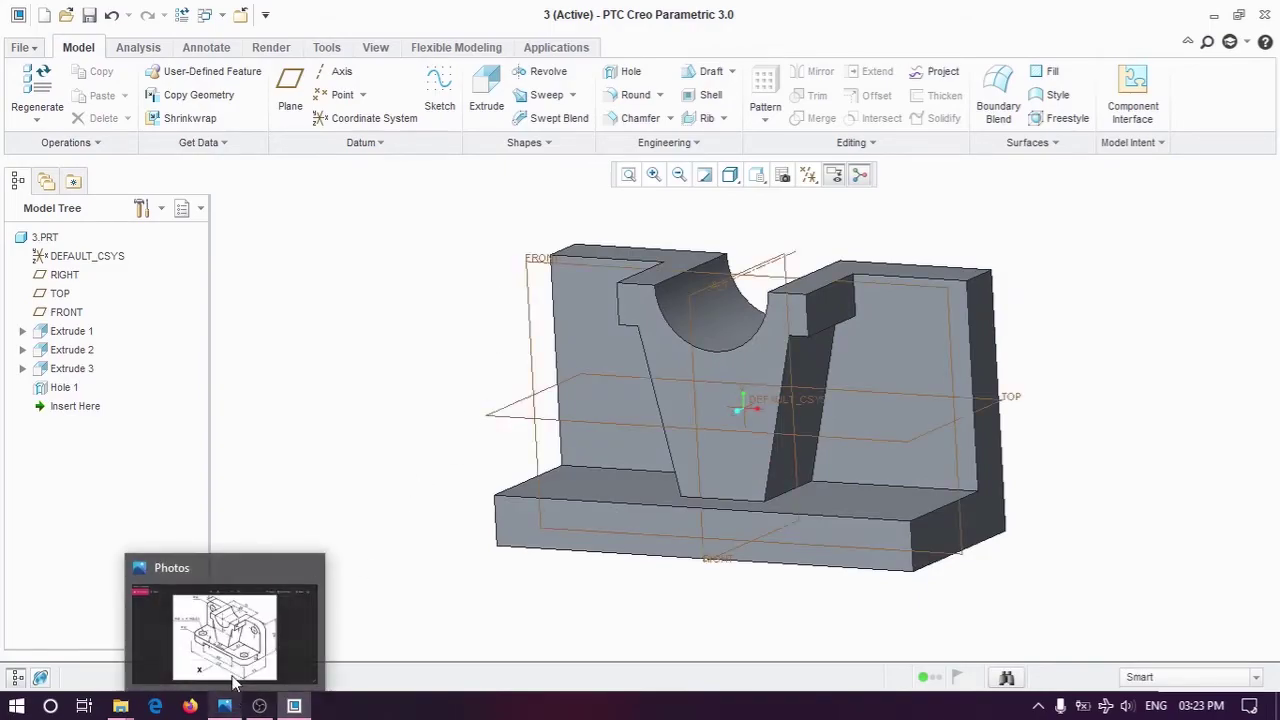
mouse_move(224, 706)
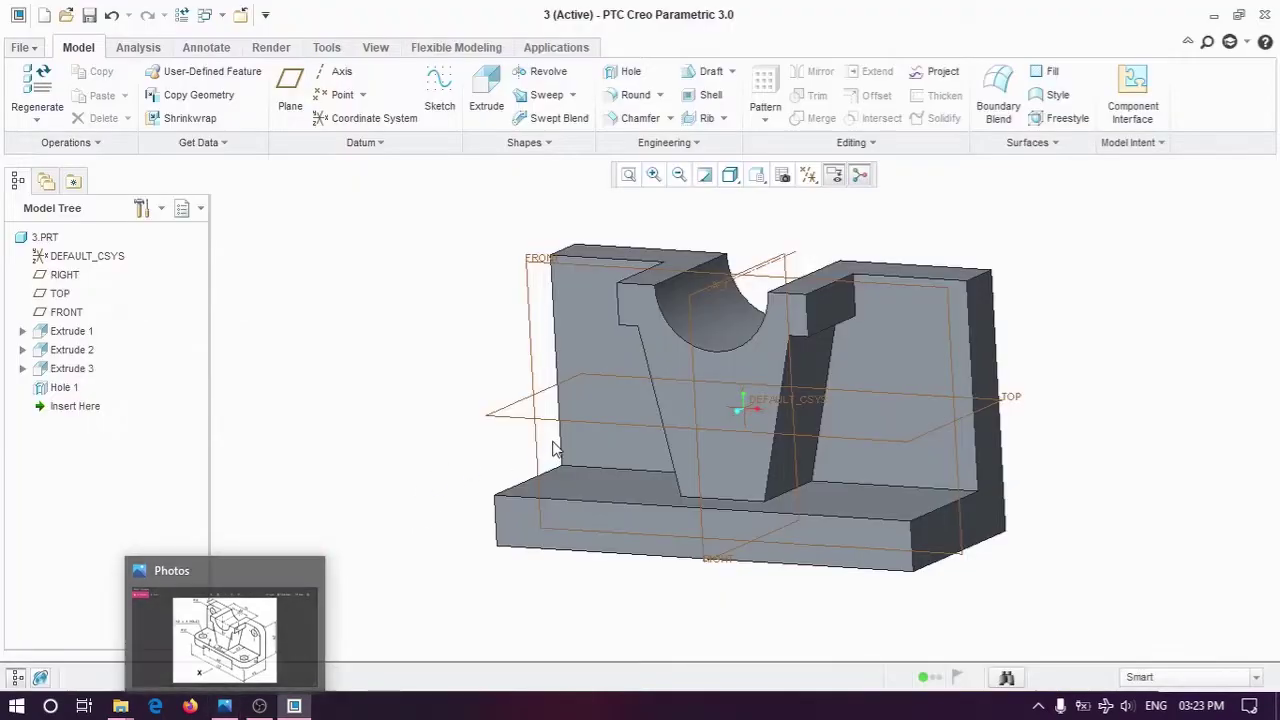
mouse_move(415, 520)
middle_mouse_down()
mouse_move(703, 255)
mouse_move(579, 306)
middle_mouse_up()
left_click(579, 306)
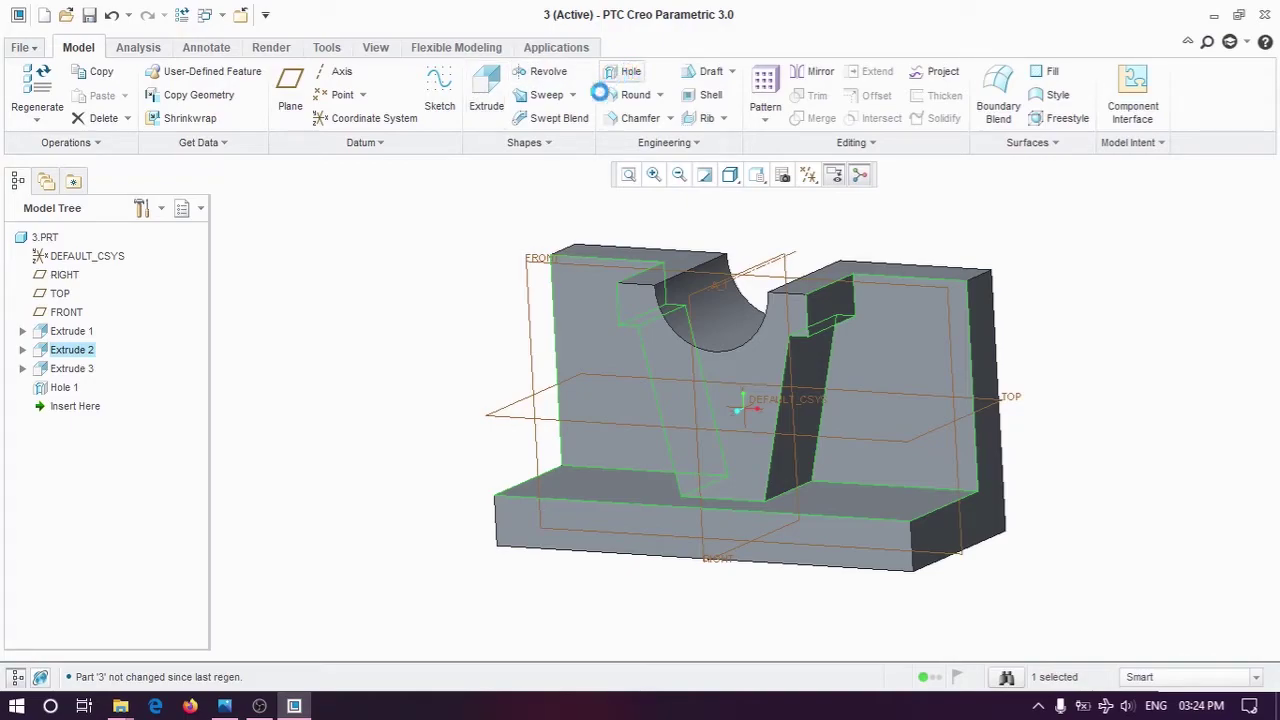
Step: Place a Ø12 mm hole on the upright's front face, viewed from the front
left_click(625, 73)
left_click(580, 278)
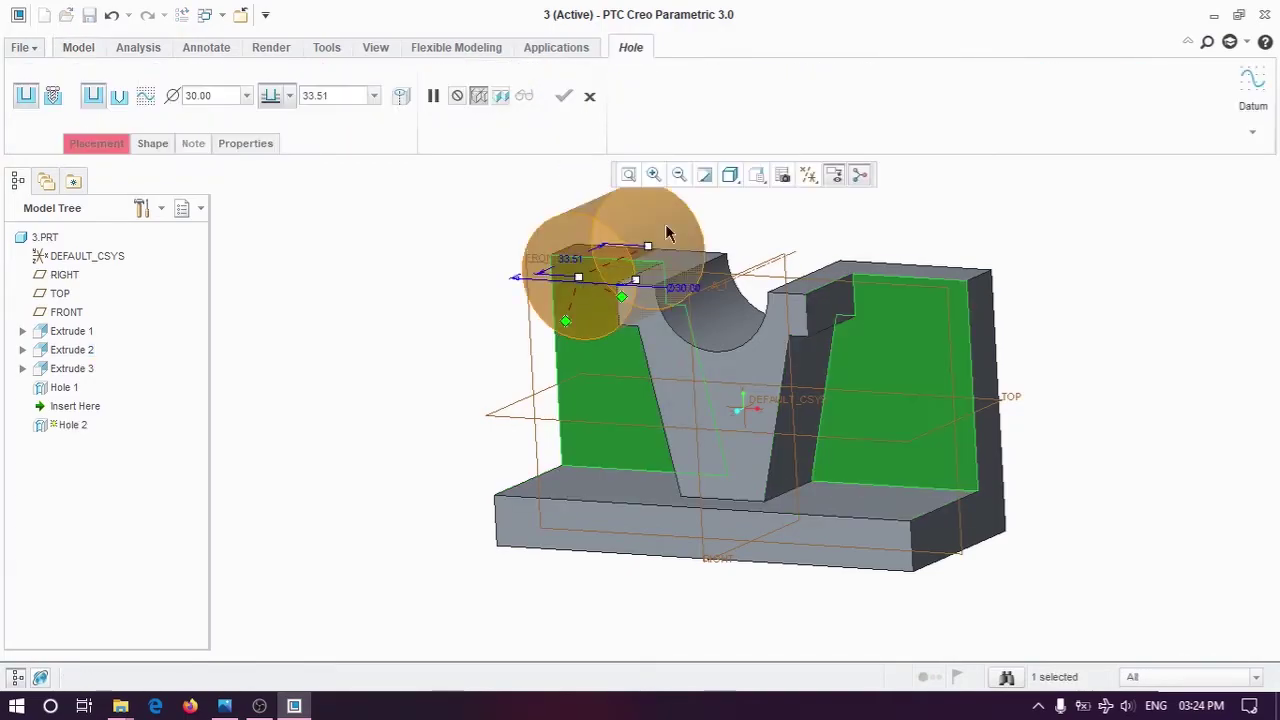
left_click(758, 176)
left_click(783, 246)
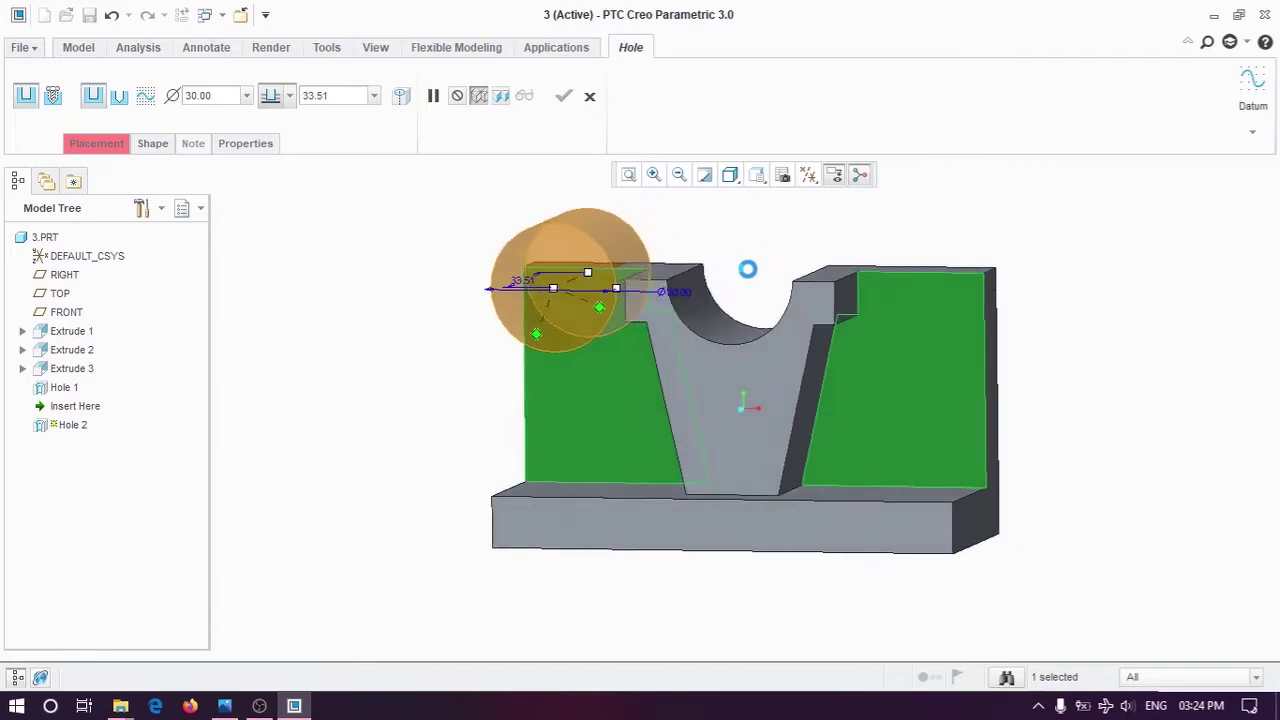
scroll(531, 295, "down", 5)
double_click(828, 293)
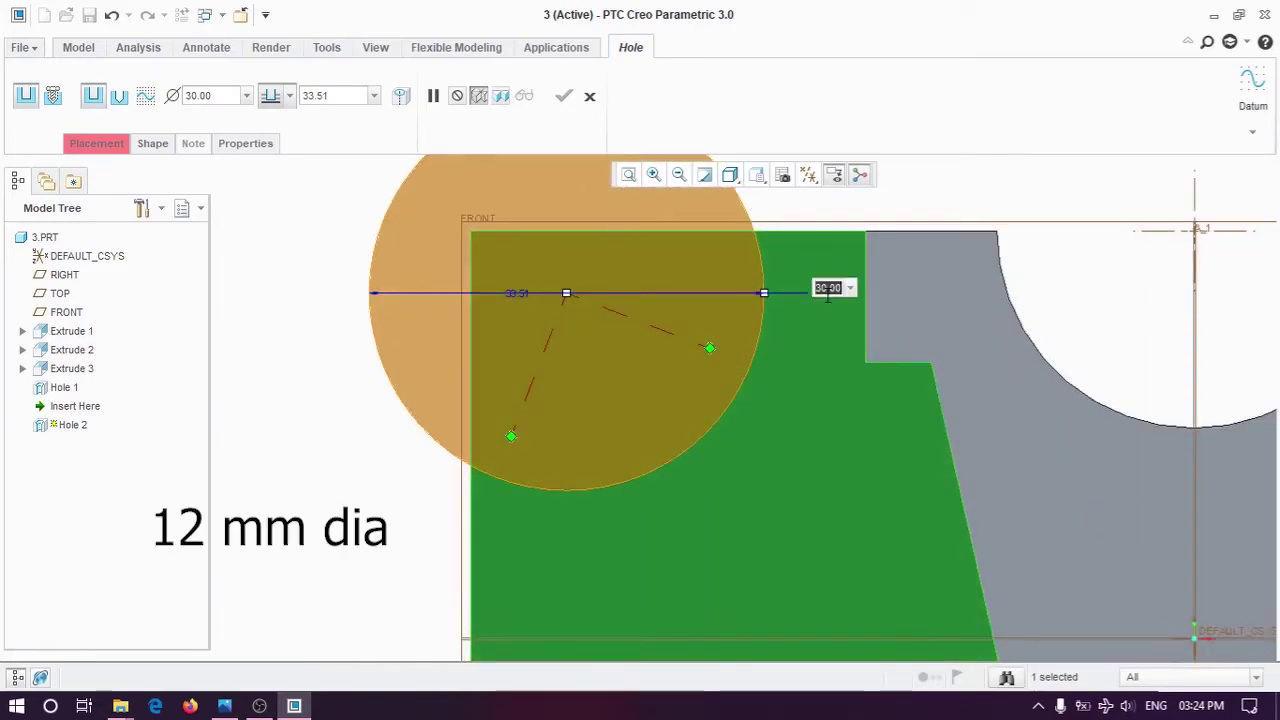
type("12")
key("Return")
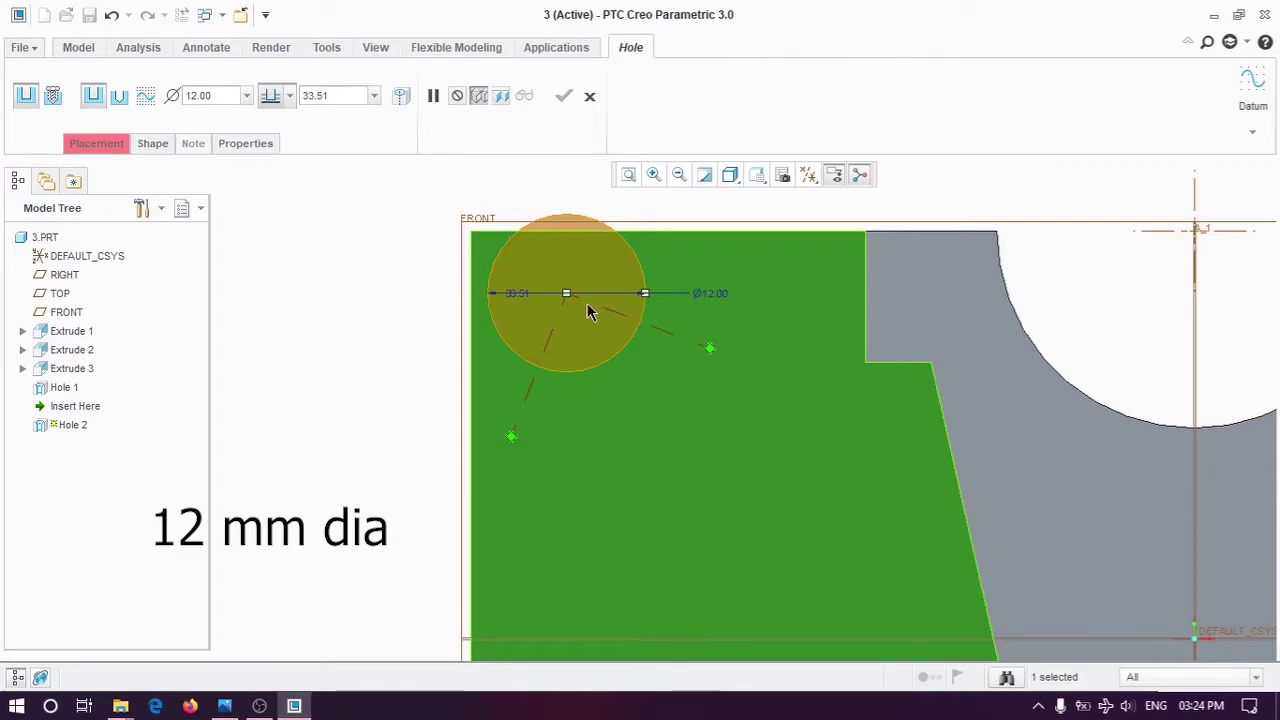
Step: Move the hole to the upper-left and reference it to the left and top edges
mouse_move(568, 295)
left_mouse_down()
mouse_move(593, 348)
mouse_move(476, 366)
left_mouse_up()
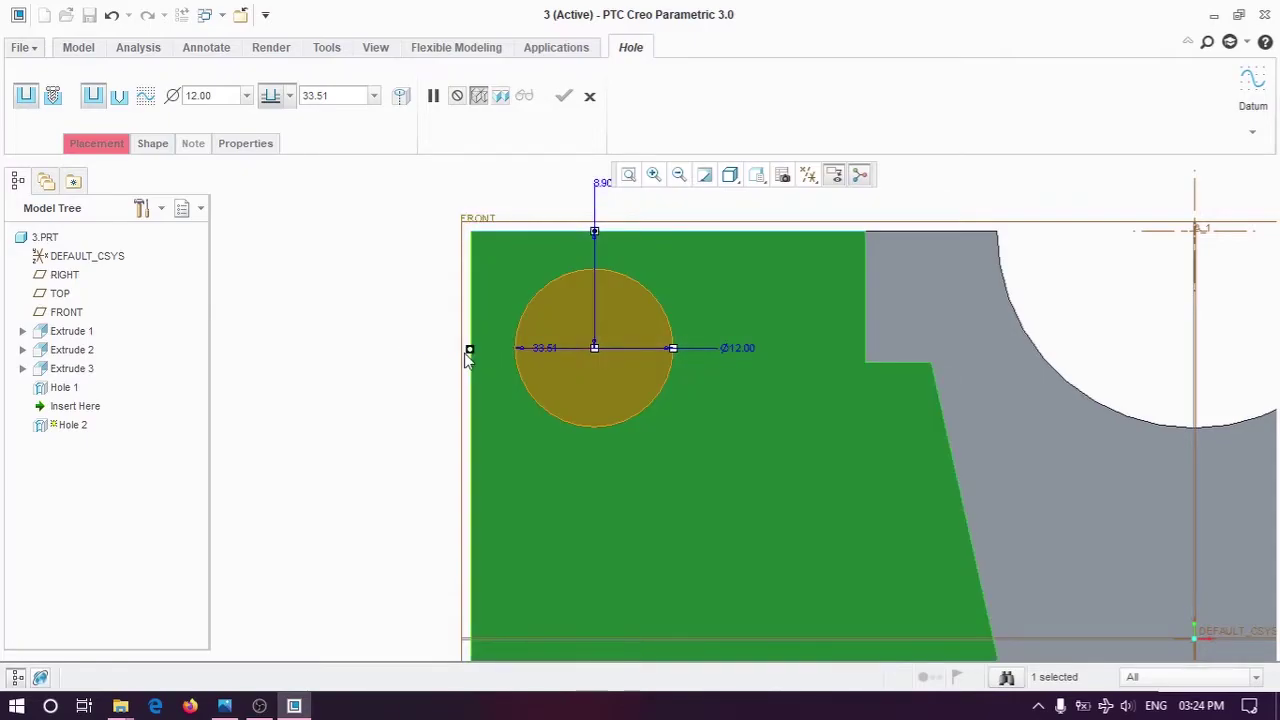
left_click(471, 349)
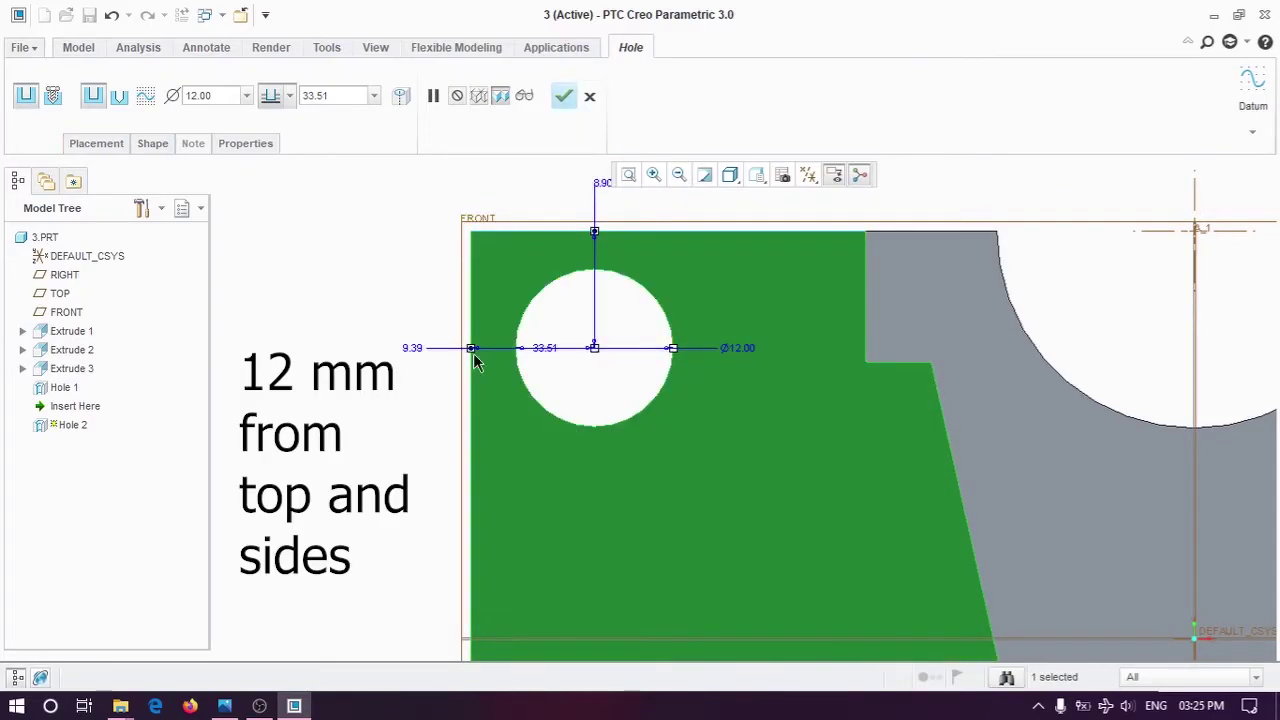
double_click(412, 348)
type("10")
key("Return")
double_click(602, 183)
type("10")
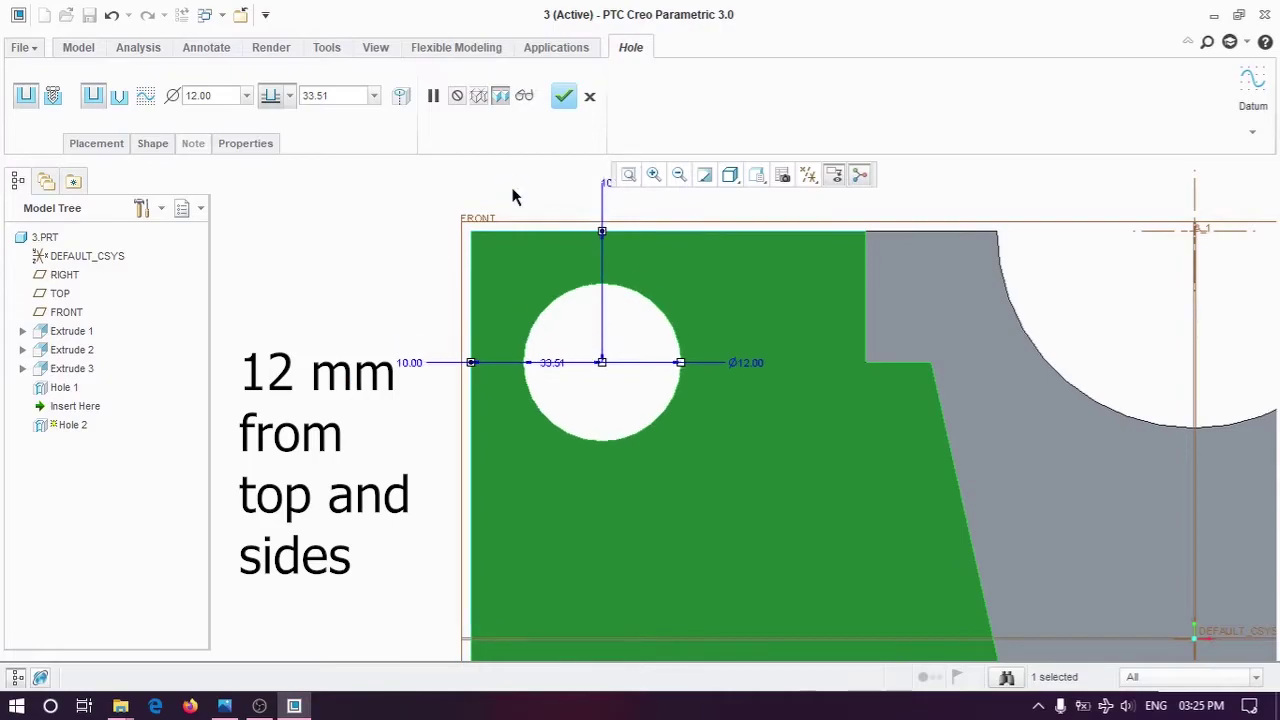
Step: Set both edge offsets to 12 mm and make the hole depth Through All
scroll(472, 316, "down", 1)
double_click(578, 199)
type("12")
key("Return")
double_click(400, 374)
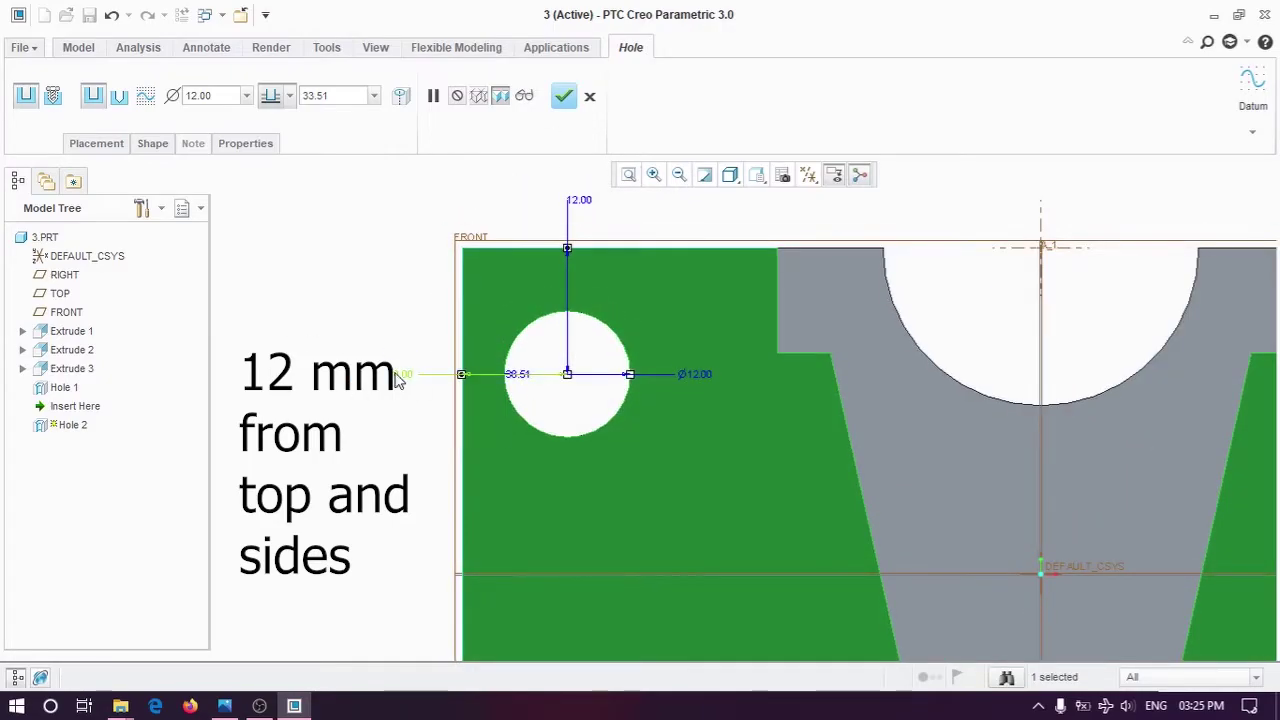
type("12")
key("Return")
left_click(289, 95)
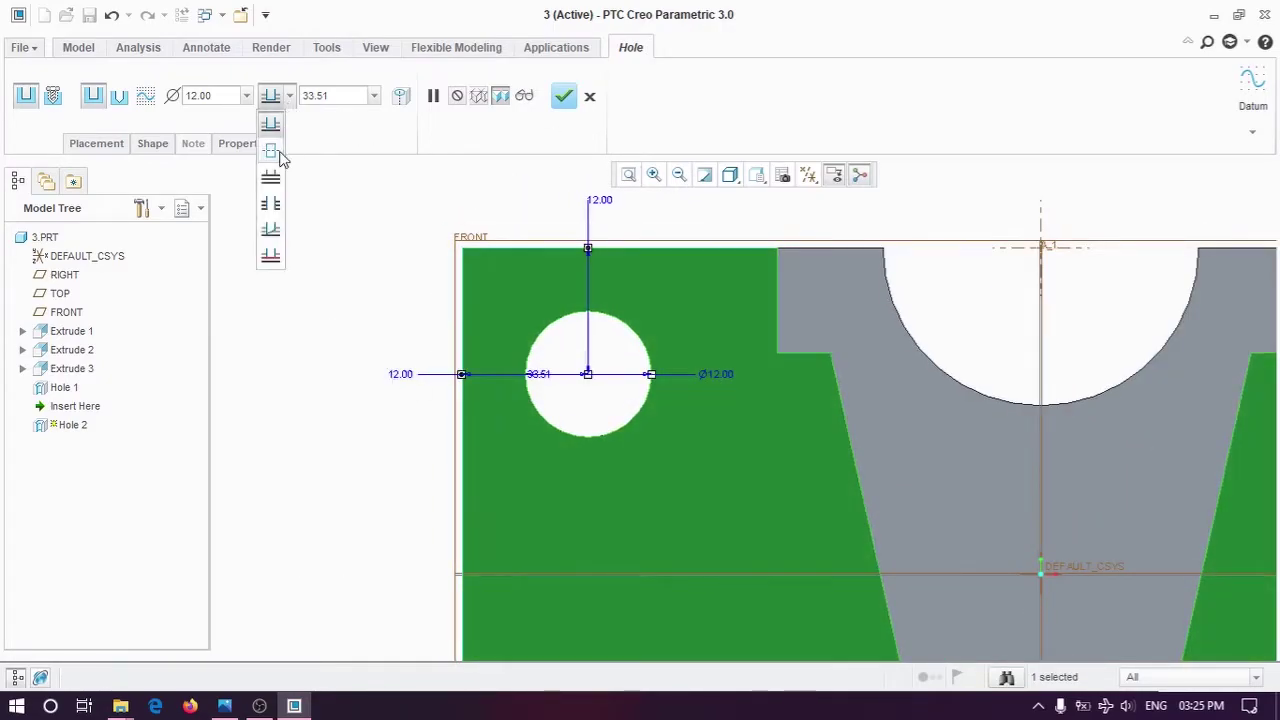
left_click(277, 155)
scroll(375, 393, "down", 3)
Step: Finish Hole 2 and mirror it across the RIGHT datum plane
left_click(564, 96)
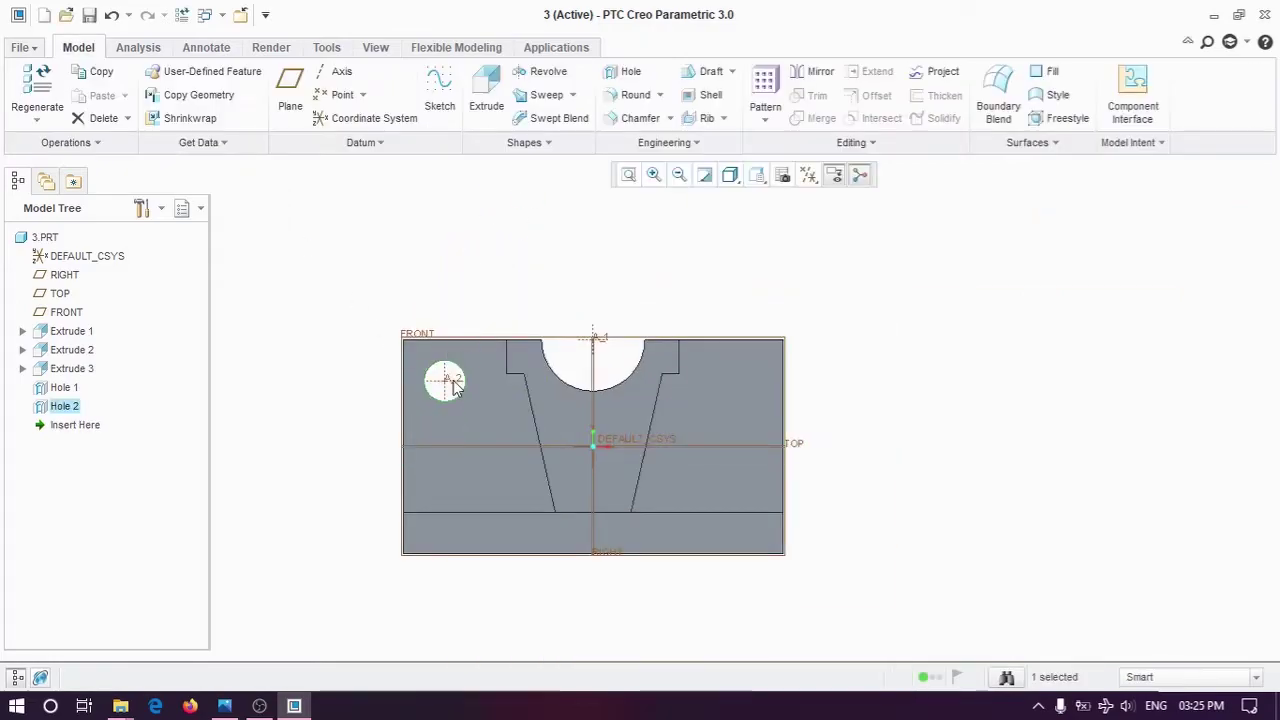
scroll(453, 388, "up", 3)
scroll(320, 383, "down", 2)
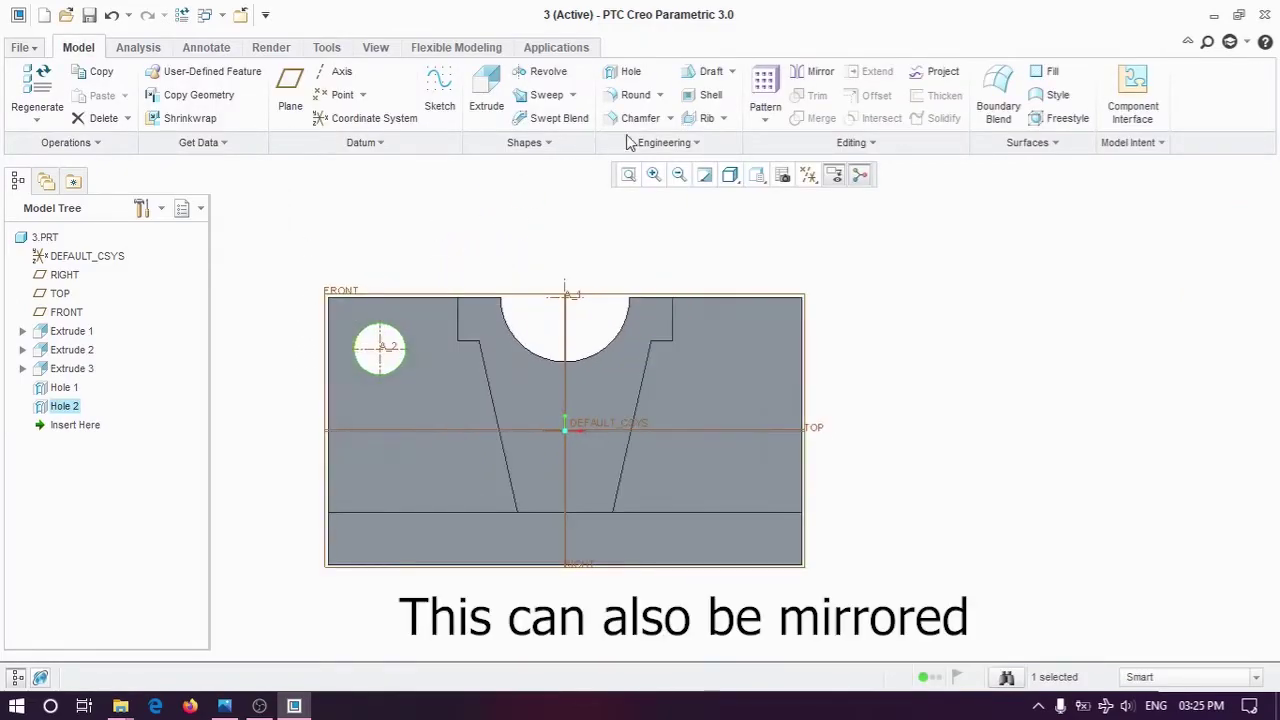
left_click(814, 72)
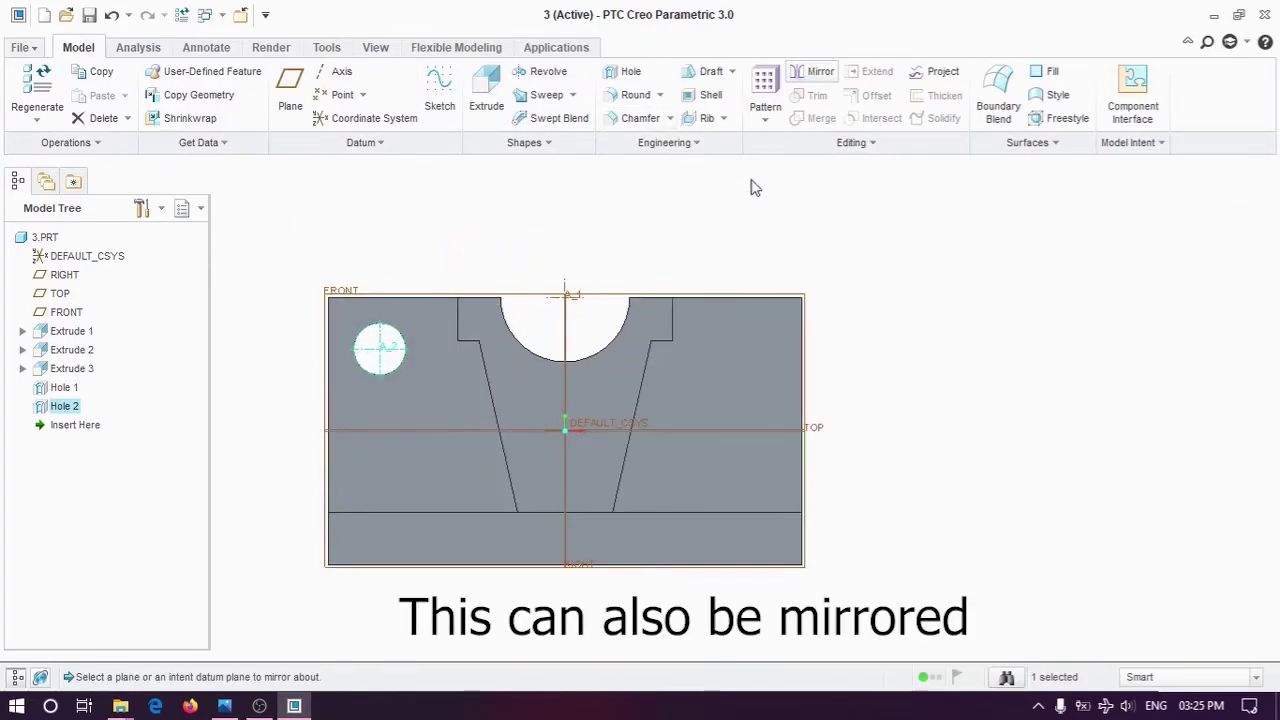
left_click(567, 324)
left_click(319, 100)
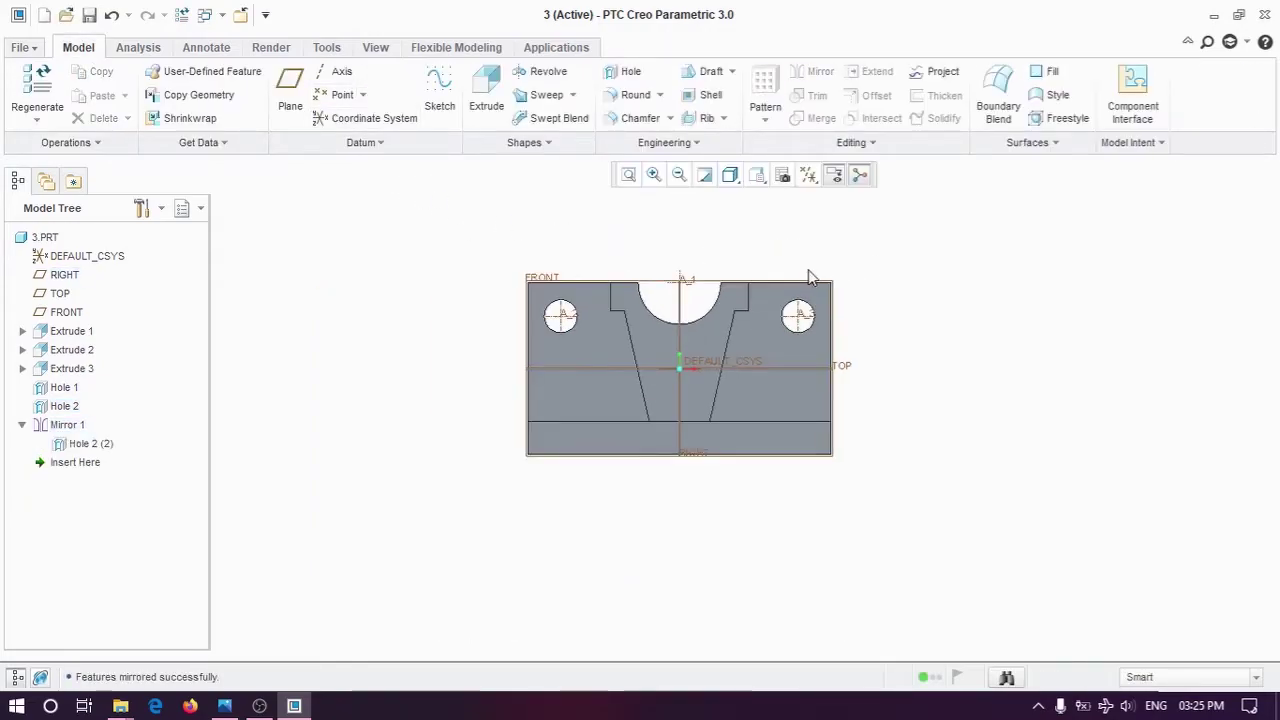
Step: Orbit the part into 3D and compare it with the reference drawing in Photos
mouse_move(808, 269)
middle_mouse_down()
mouse_move(760, 294)
mouse_move(650, 271)
middle_mouse_up()
scroll(692, 434, "down", 3)
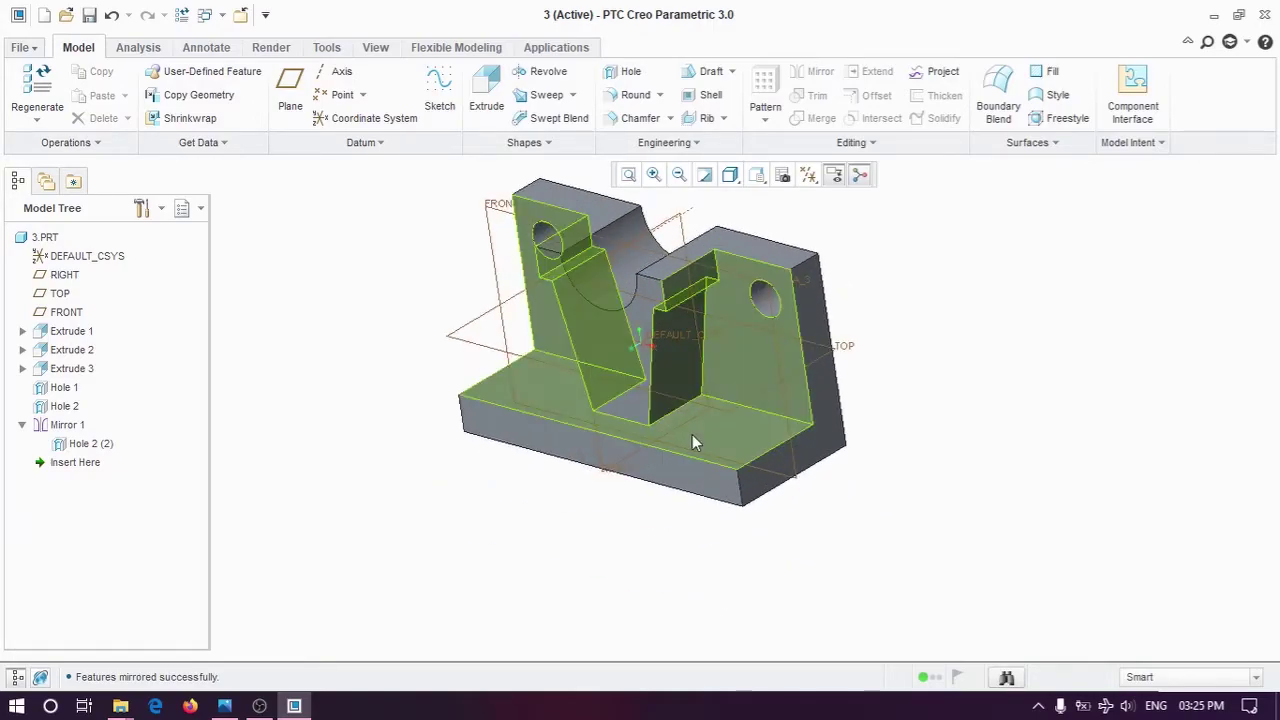
scroll(597, 500, "up", 2)
scroll(547, 429, "down", 2)
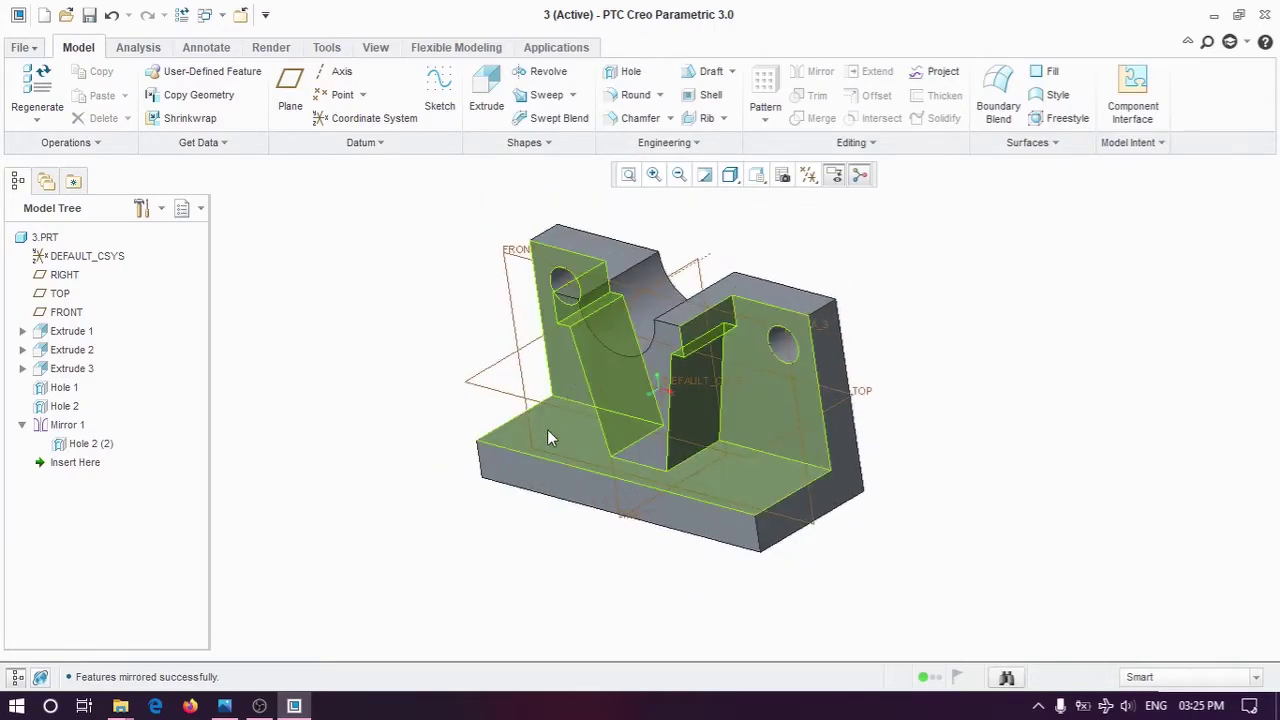
left_click(224, 706)
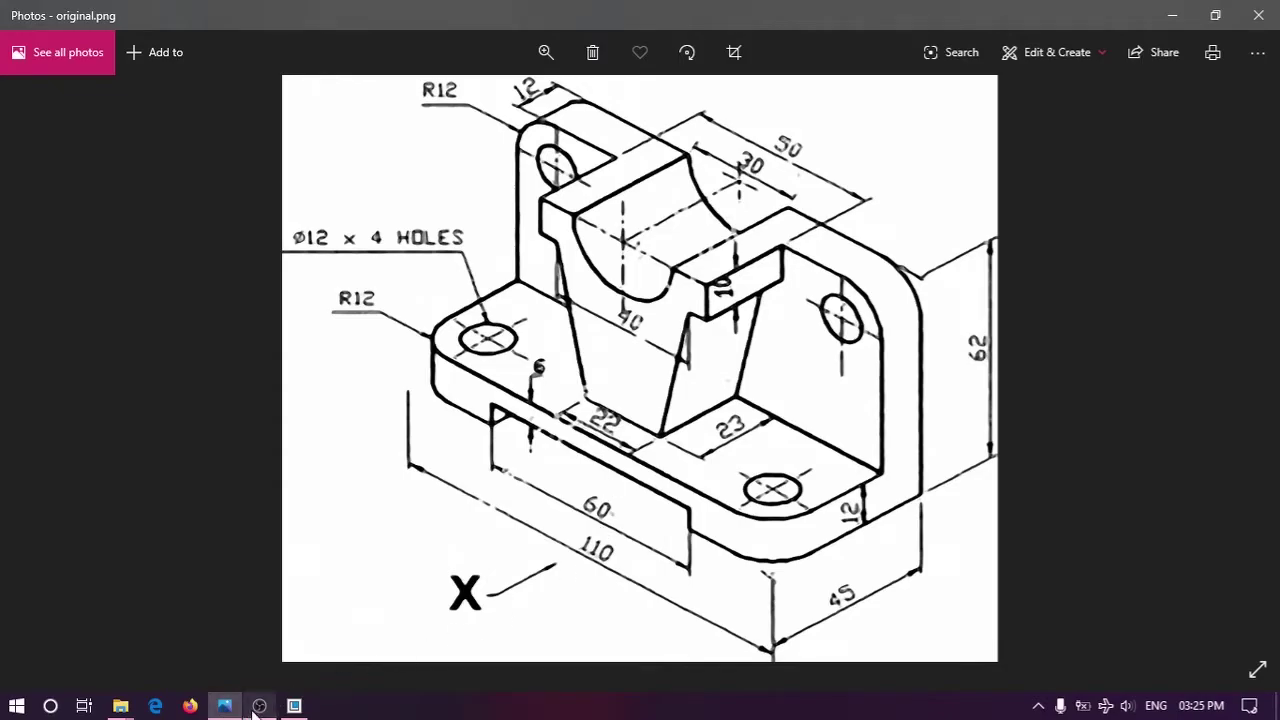
left_click(294, 706)
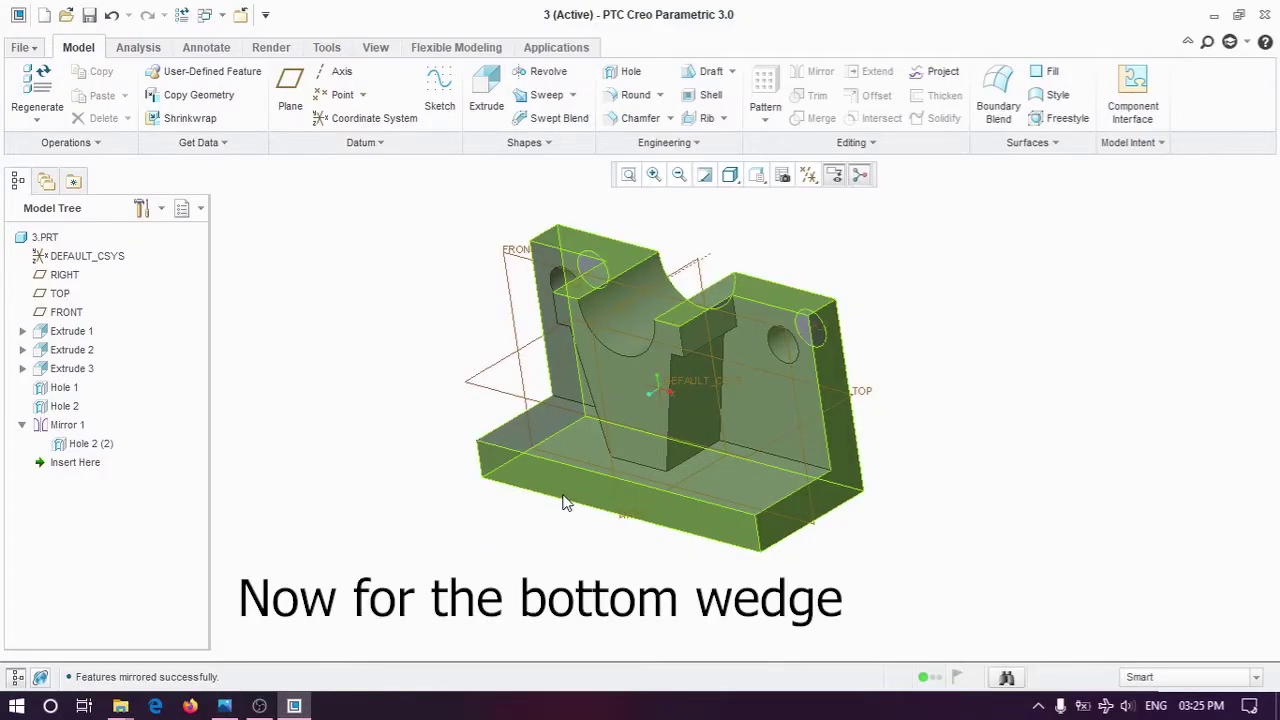
Step: Start an extrusion sketched on the base's front face, referencing the base bottom edge
left_click(487, 105)
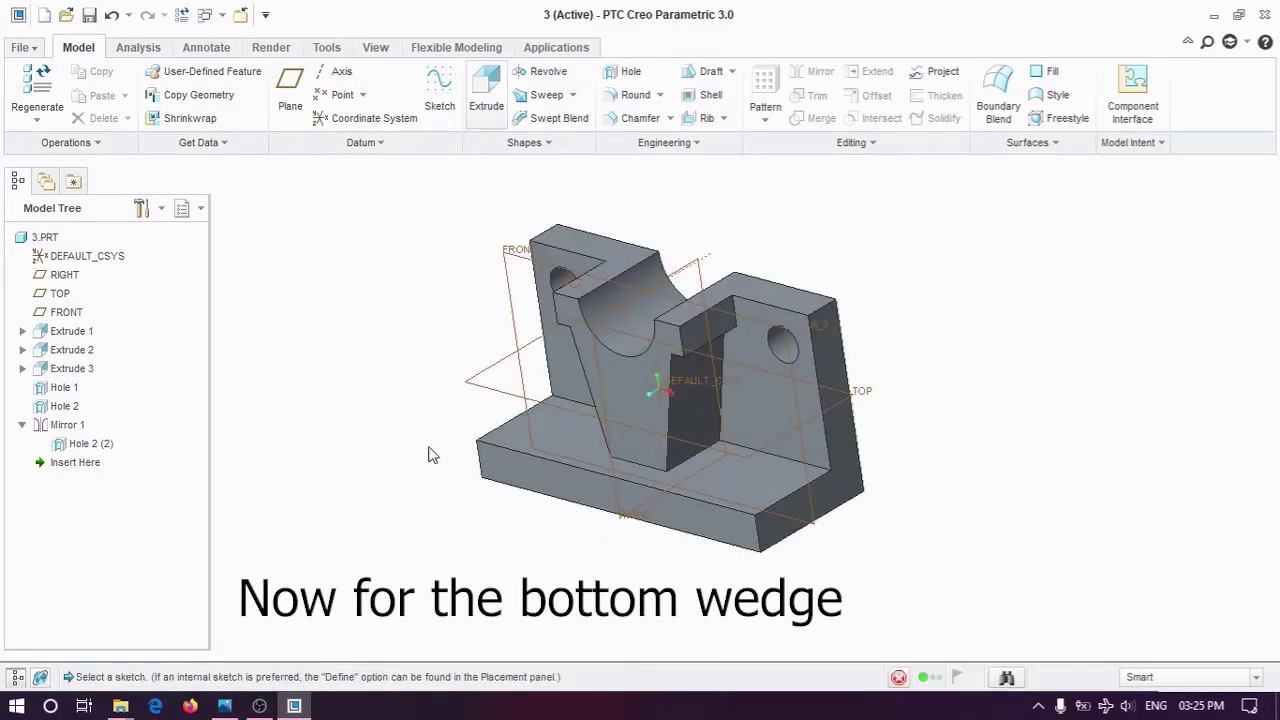
left_click(560, 482)
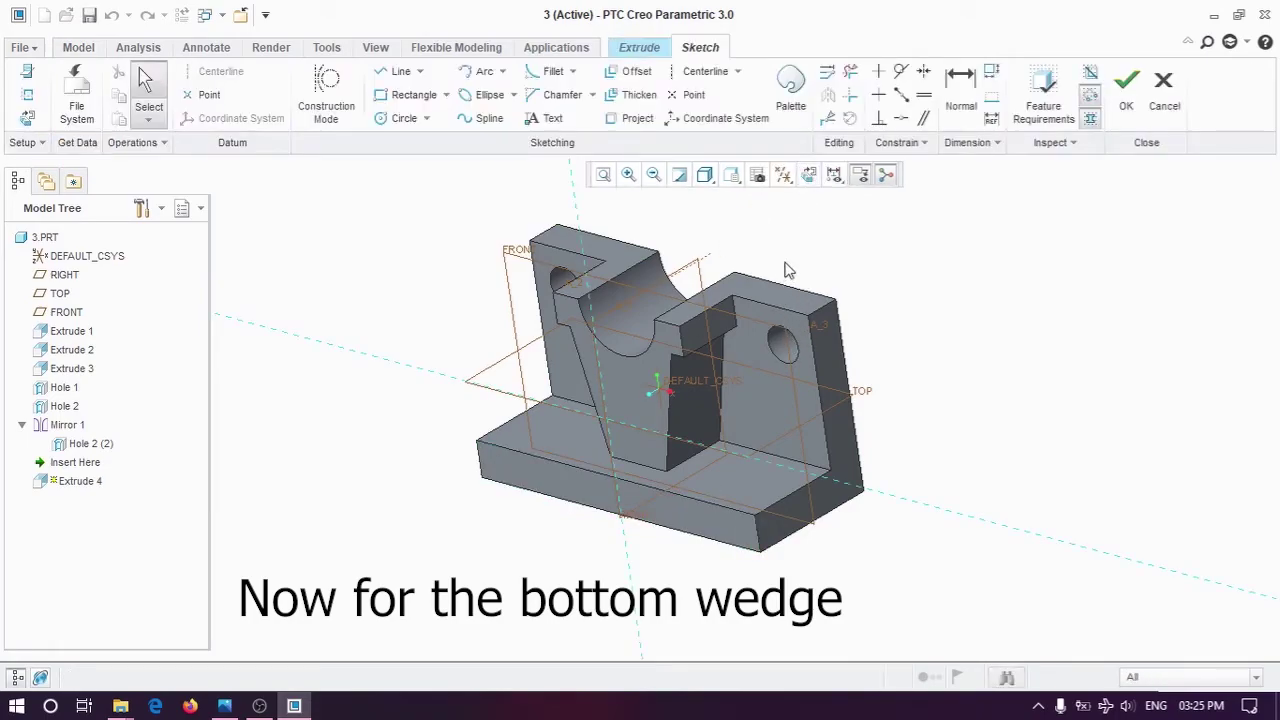
left_click(810, 176)
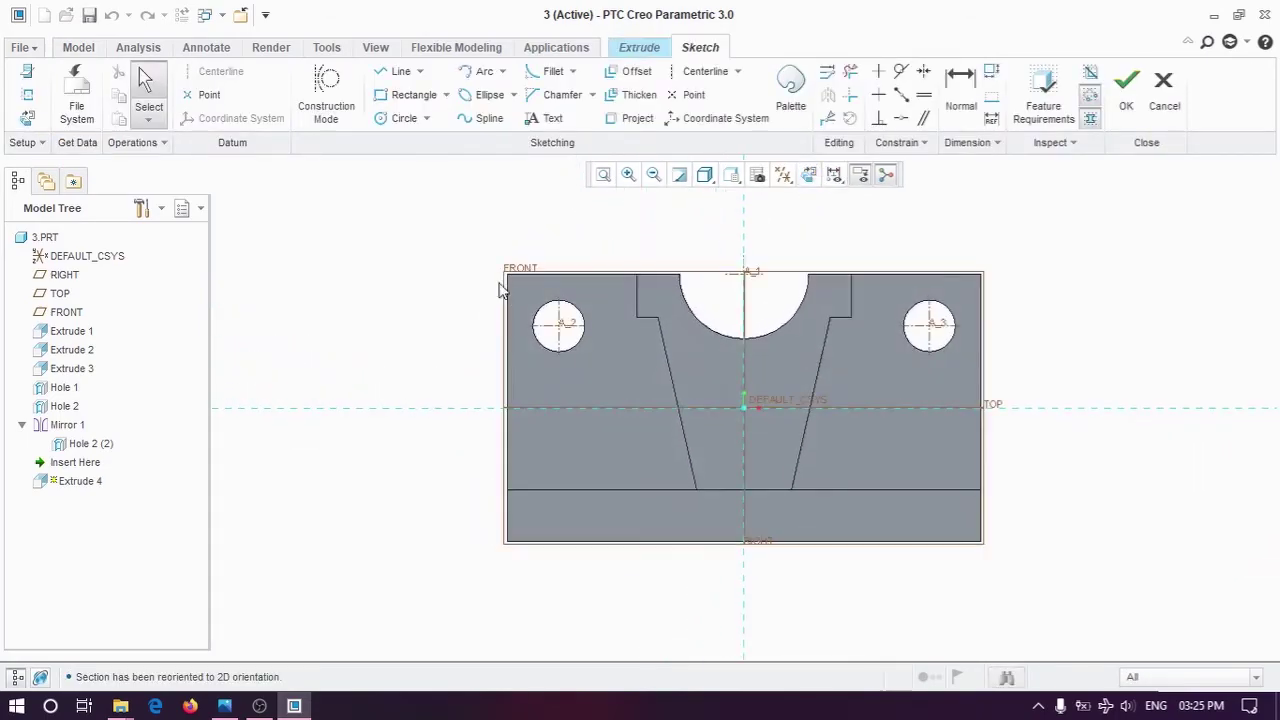
key("r")
left_click(847, 505)
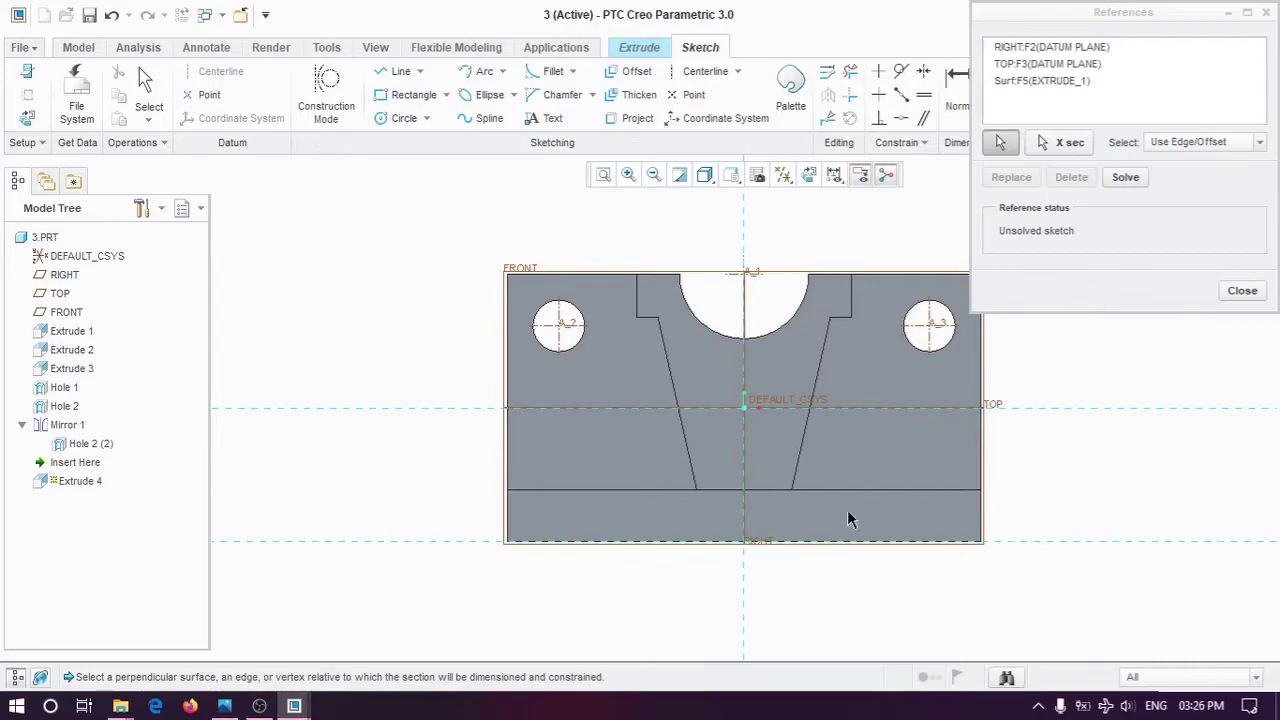
middle_click(1098, 366)
Step: Draw a rectangle on the base bottom, 60 mm long and offset 30 mm from centre
key("r")
middle_click(1048, 475)
scroll(814, 580, "up", 3)
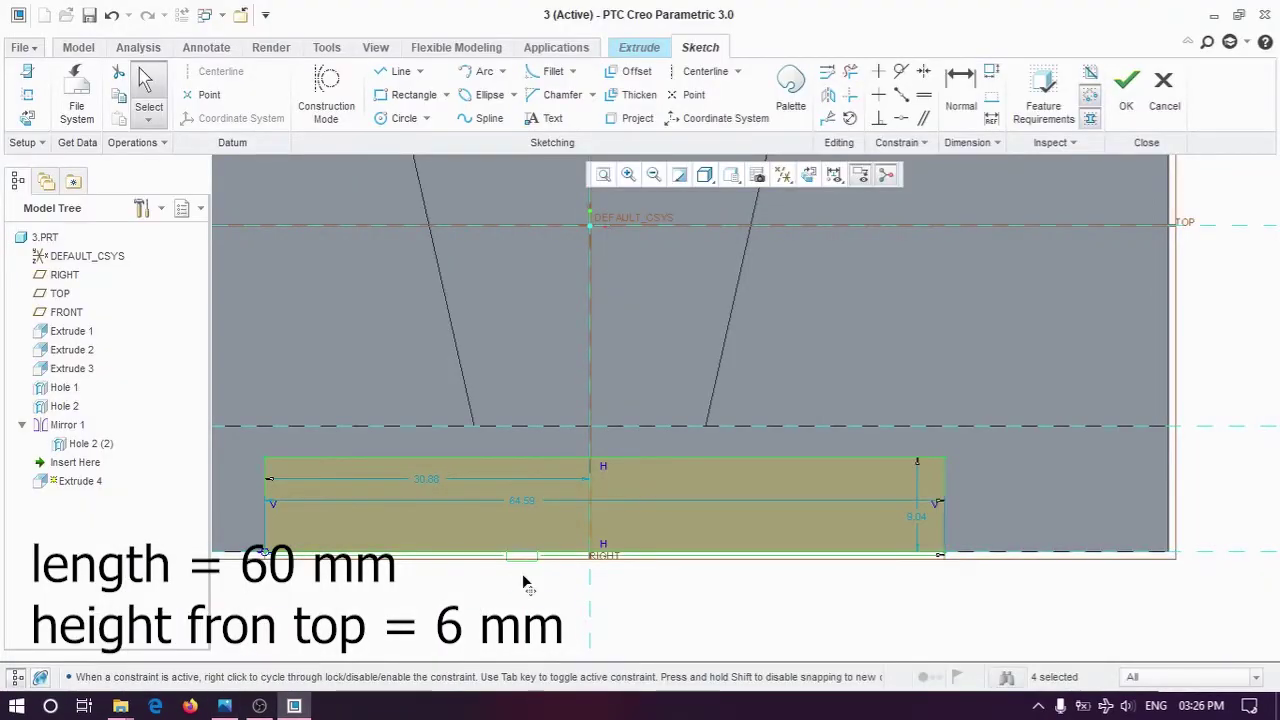
middle_click(522, 590)
type("60")
key("Return")
double_click(425, 478)
type("30.879587633075")
key("Return")
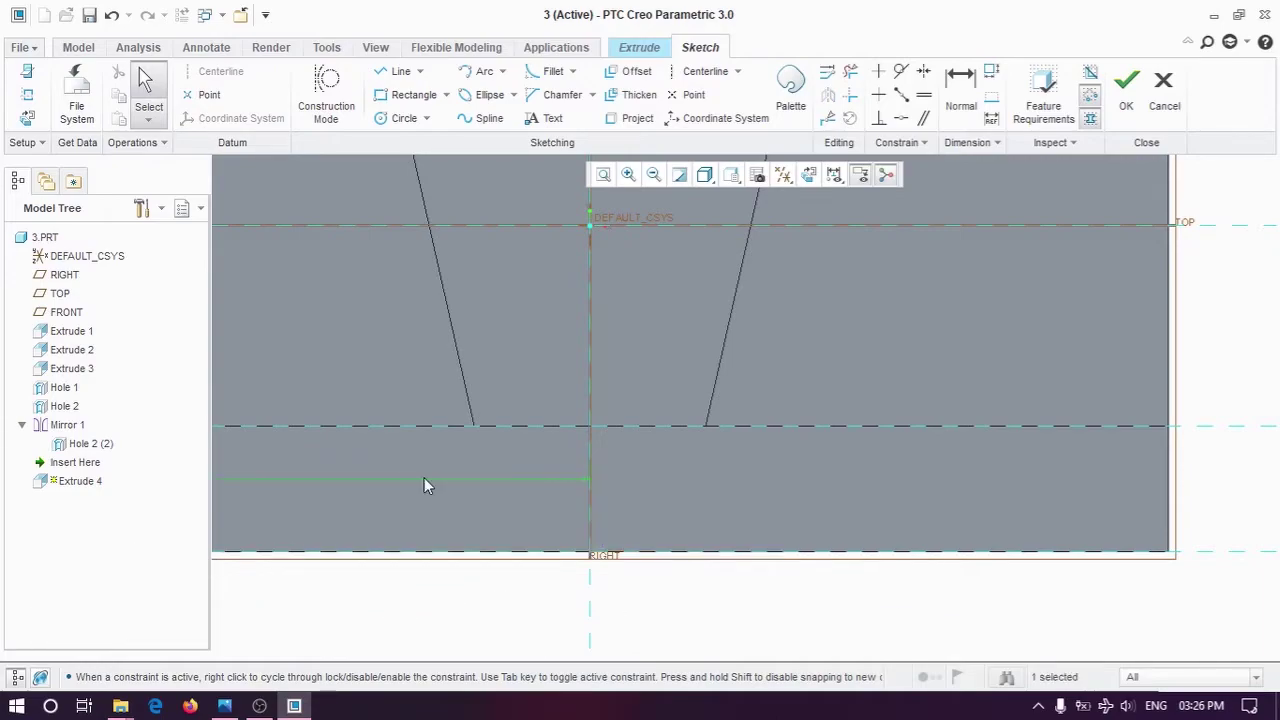
Step: Check the reference drawing, set the rectangle height to 6 and finish the sketch
left_click(224, 706)
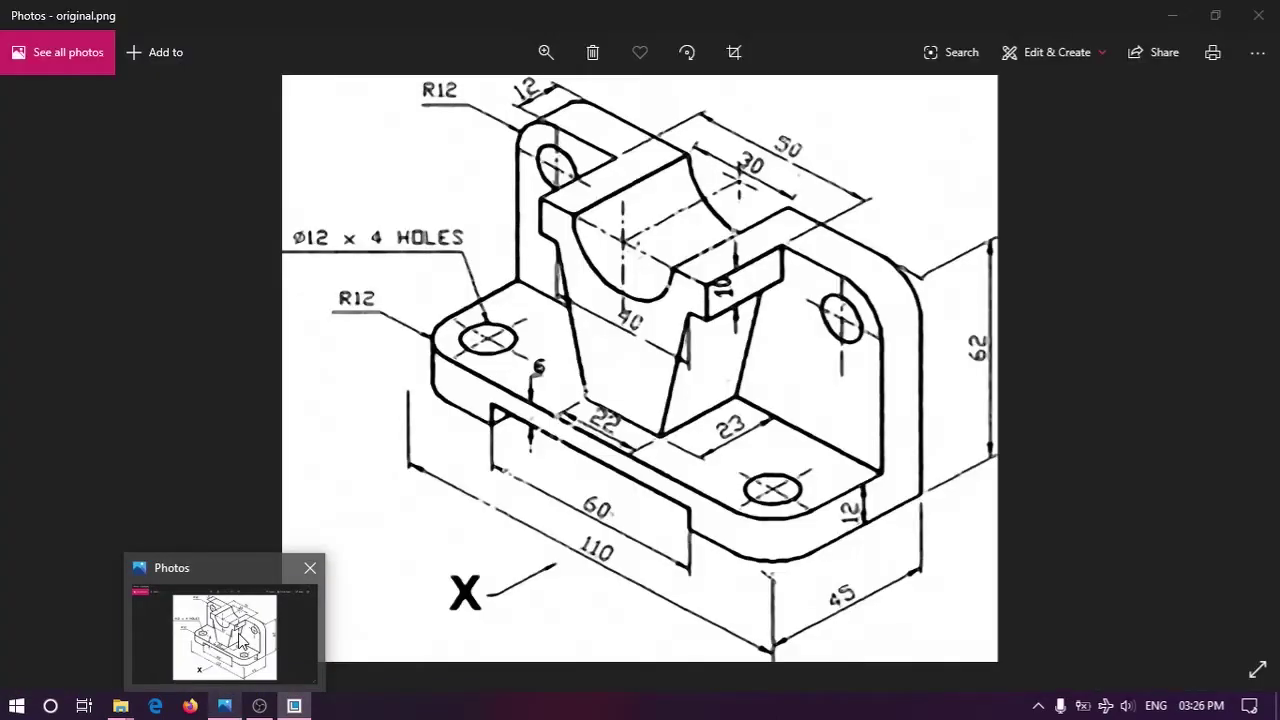
left_click(224, 706)
left_click(751, 463)
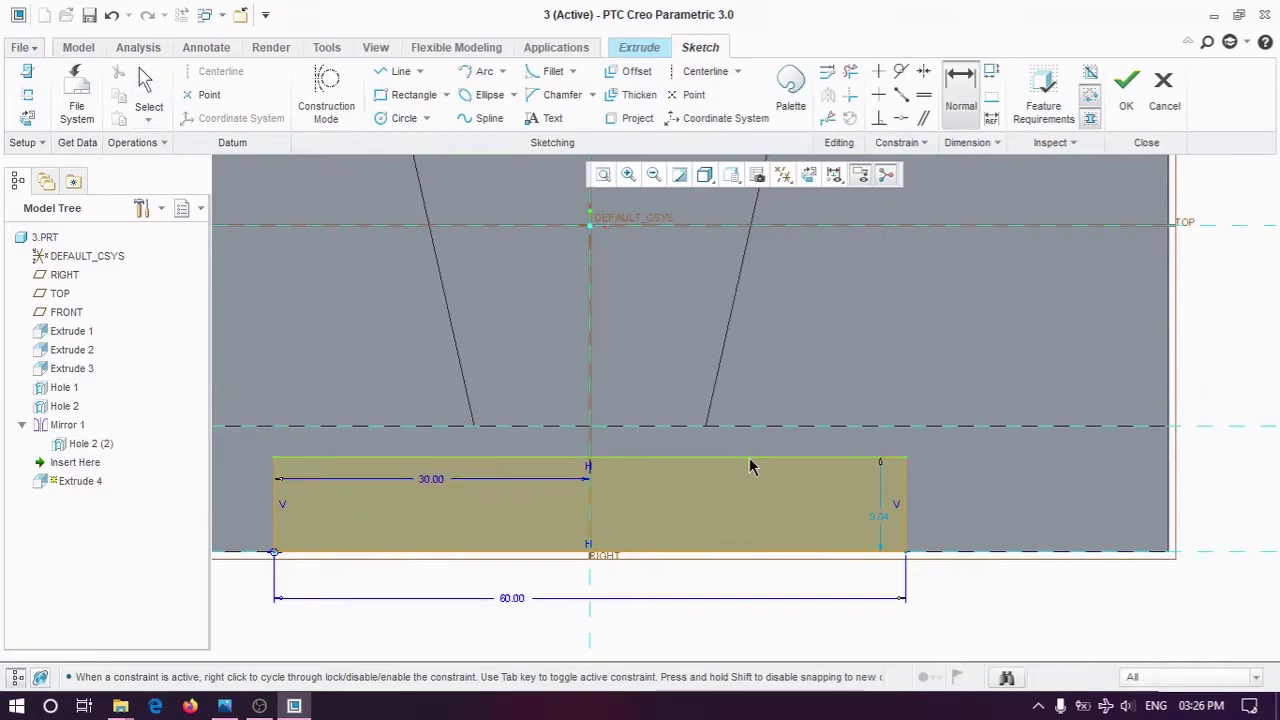
left_click(937, 434)
middle_click(968, 487)
scroll(968, 487, "down", 4)
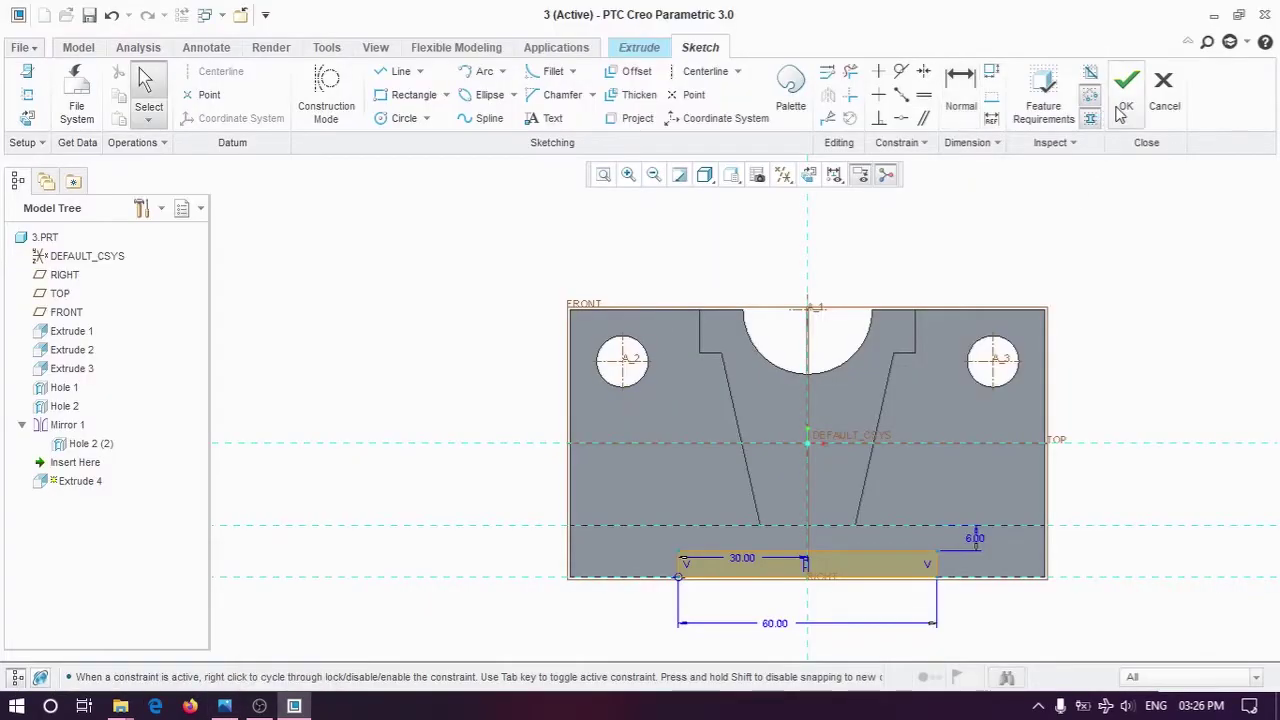
left_click(1124, 105)
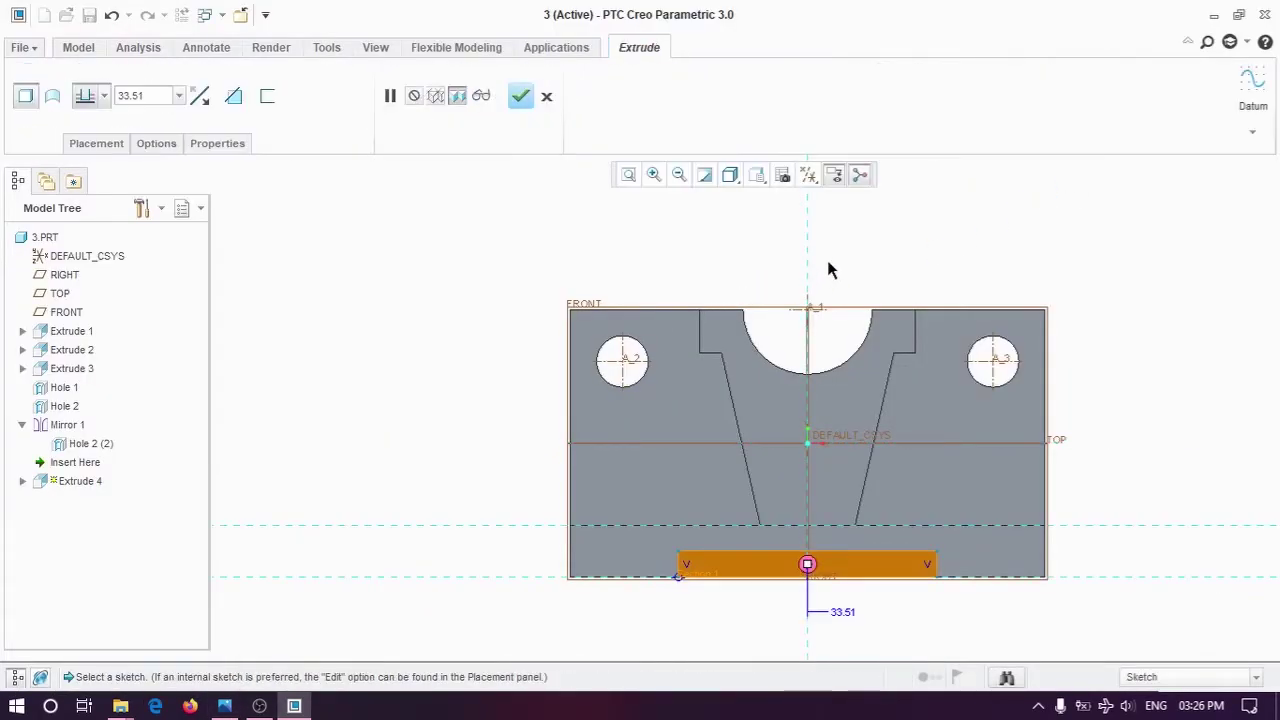
Step: Make Extrude 4 a Through All material-removing cut, leaving the 60 × 6 slot
left_click(199, 97)
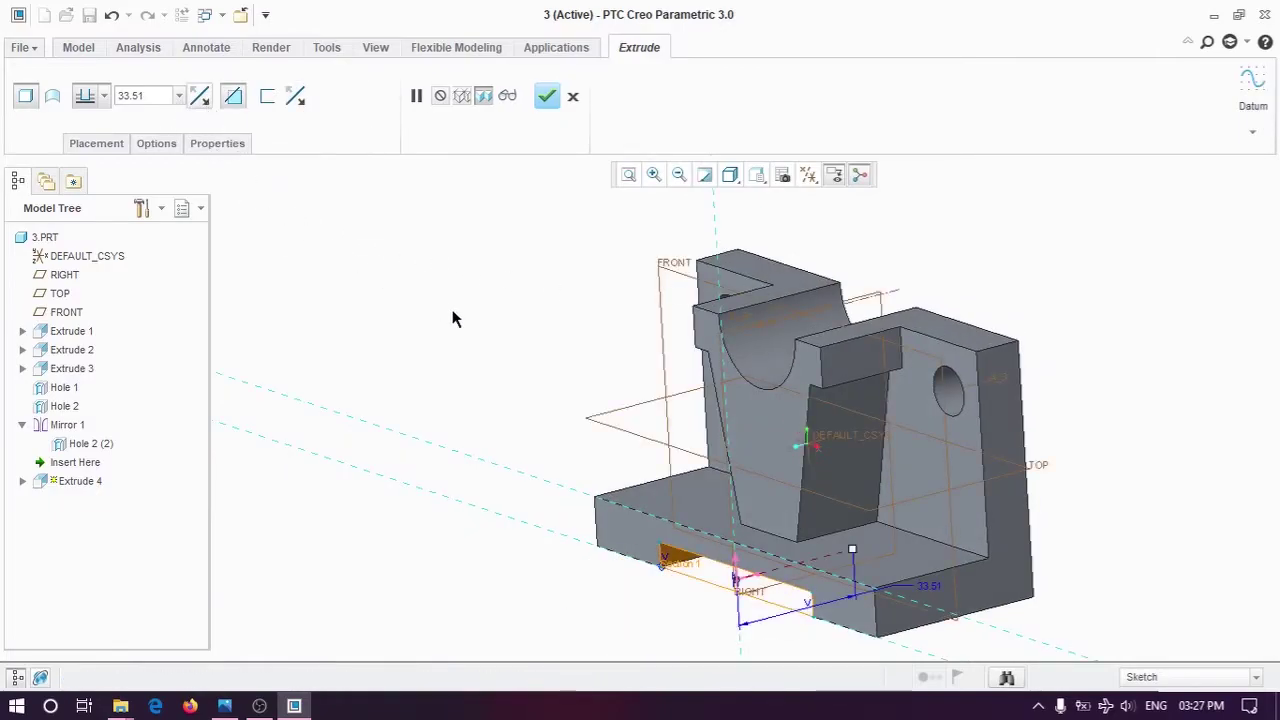
left_click(104, 97)
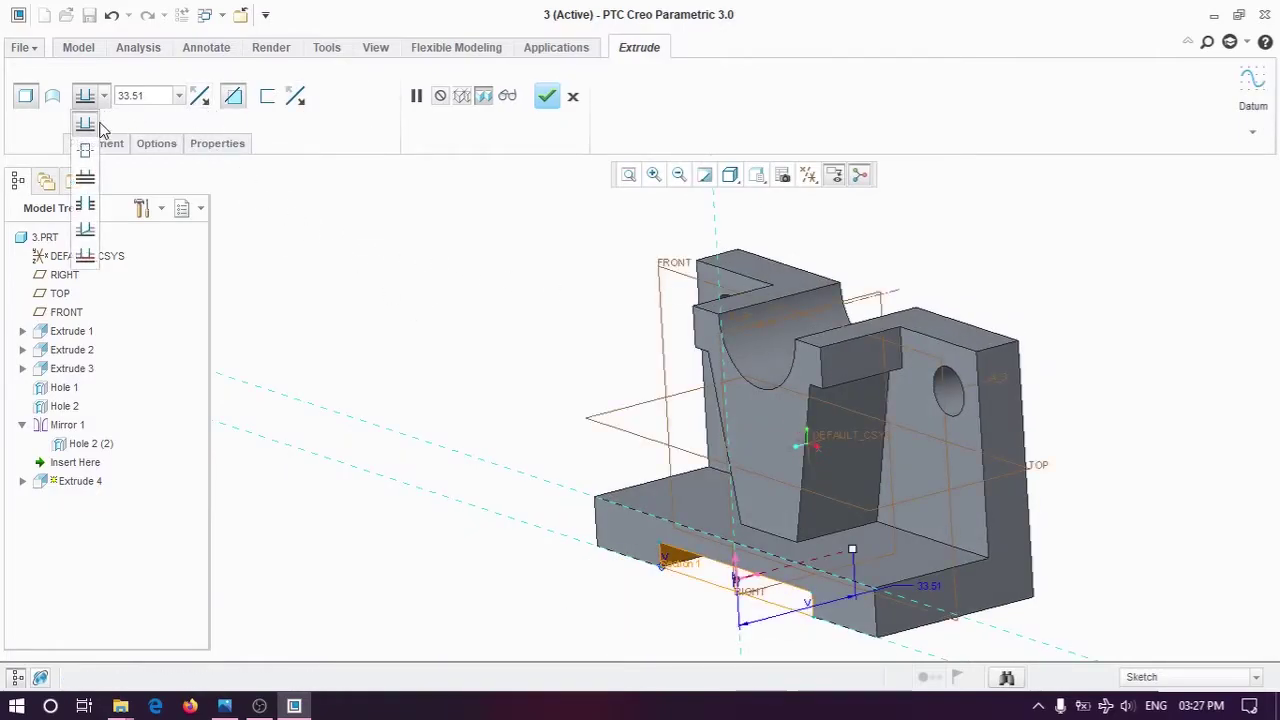
left_click(86, 190)
mouse_move(251, 274)
middle_mouse_down()
mouse_move(480, 358)
mouse_move(488, 345)
middle_mouse_up()
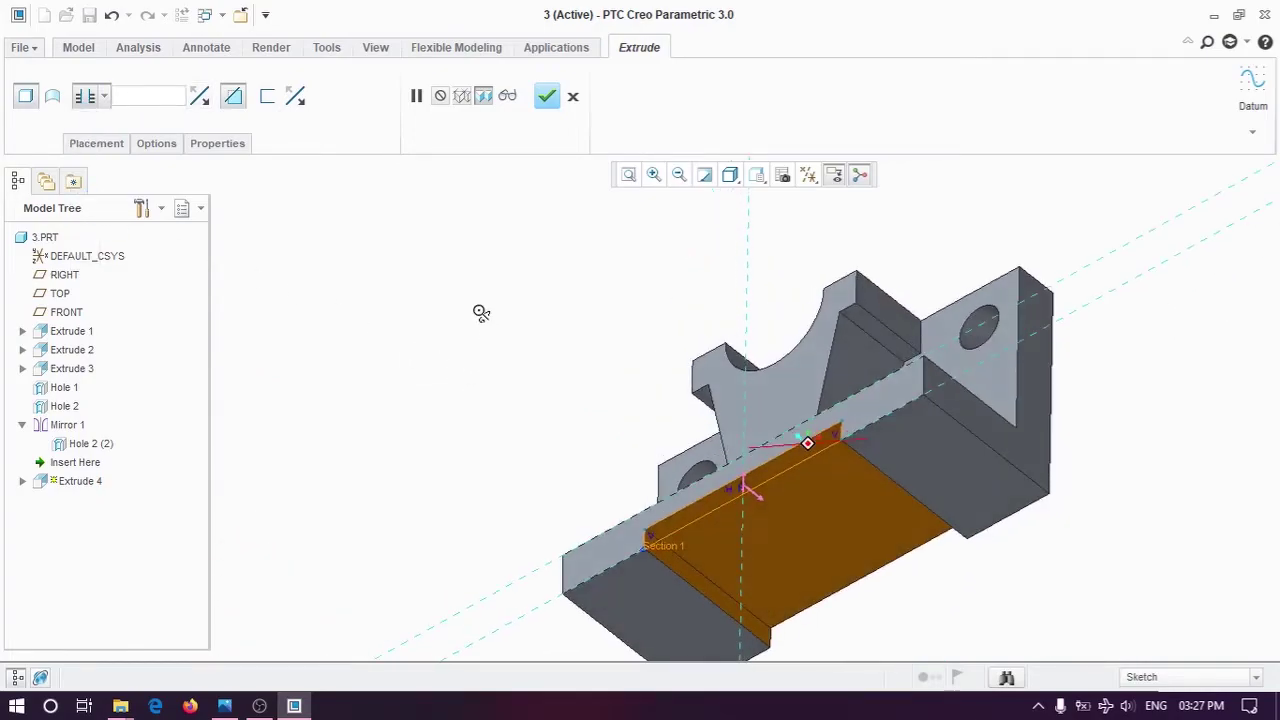
left_click(547, 97)
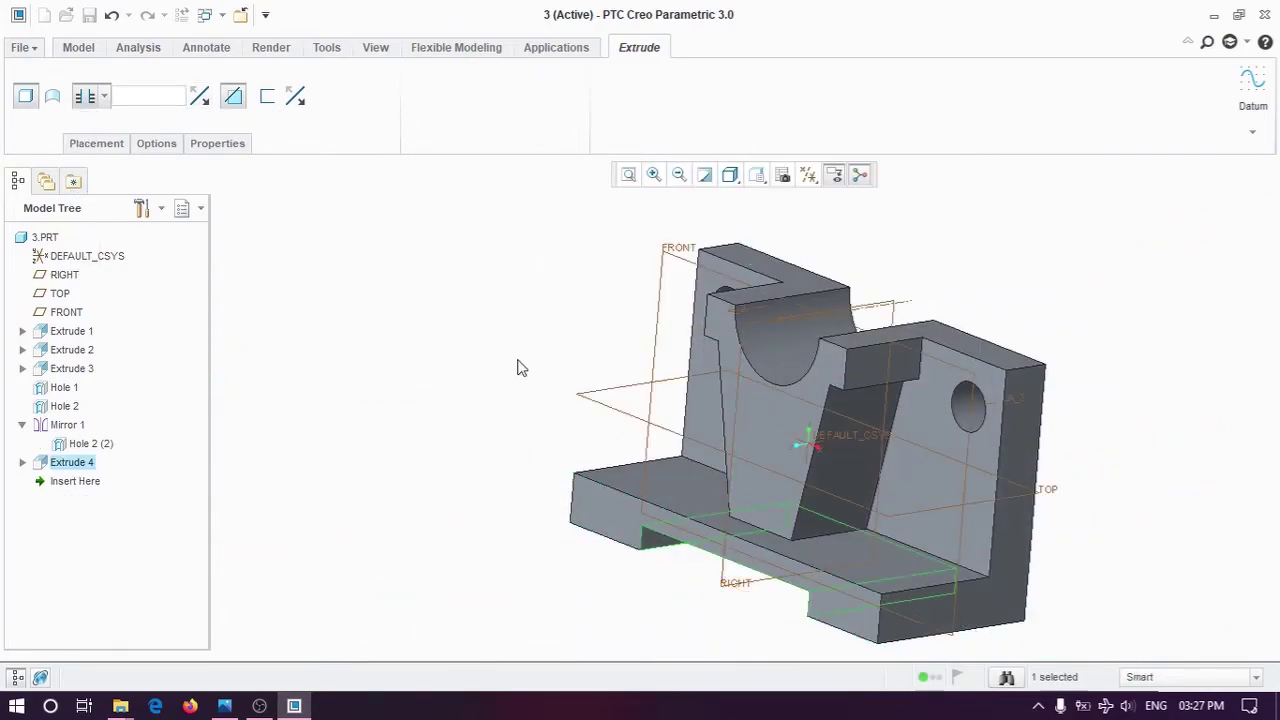
mouse_move(465, 335)
middle_mouse_down()
mouse_move(503, 331)
mouse_move(519, 296)
mouse_move(490, 360)
middle_mouse_up()
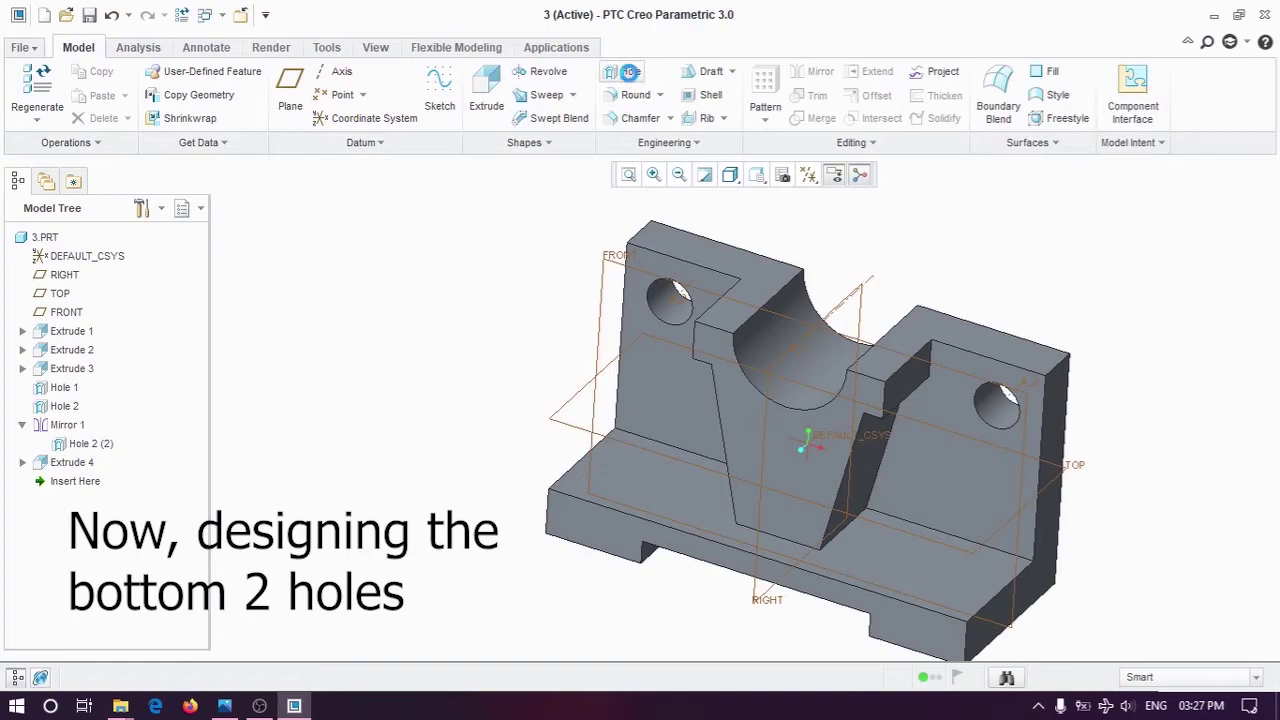
Step: Place a 12 mm hole on the base's top face in Top view, 12 mm from two edges
scroll(487, 370, "up", 2)
scroll(487, 370, "up", 2)
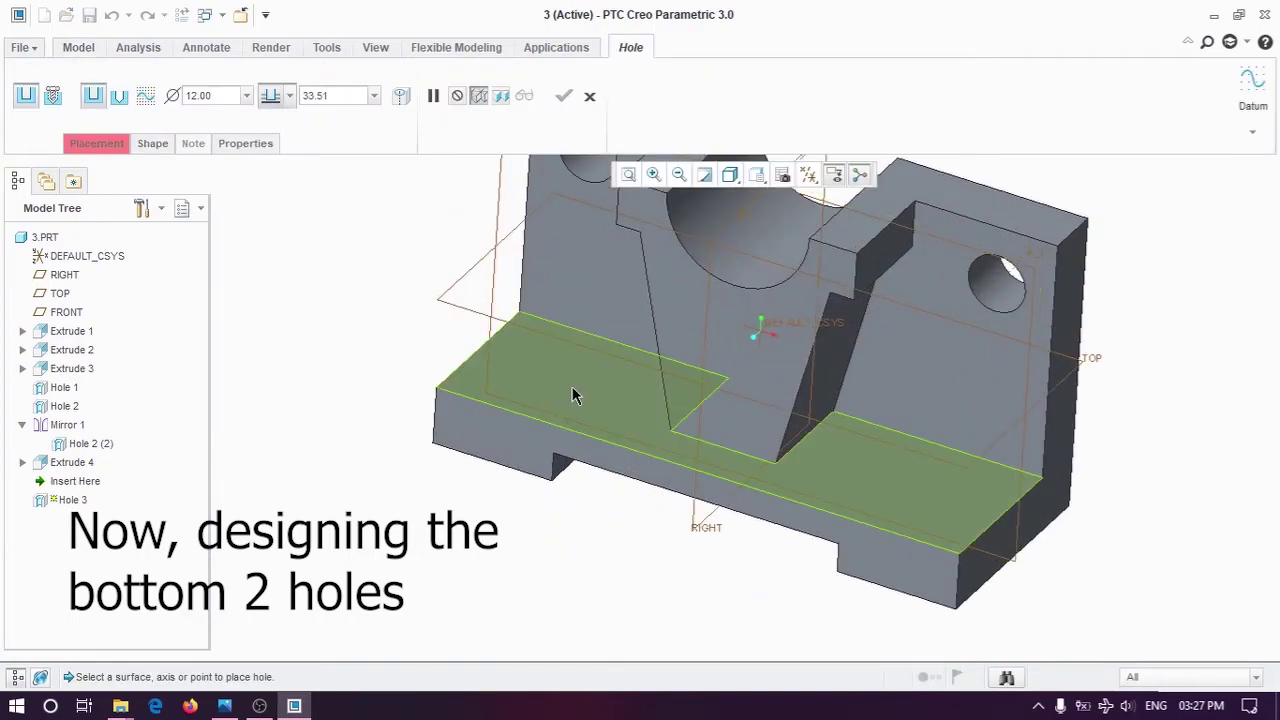
left_click(571, 390)
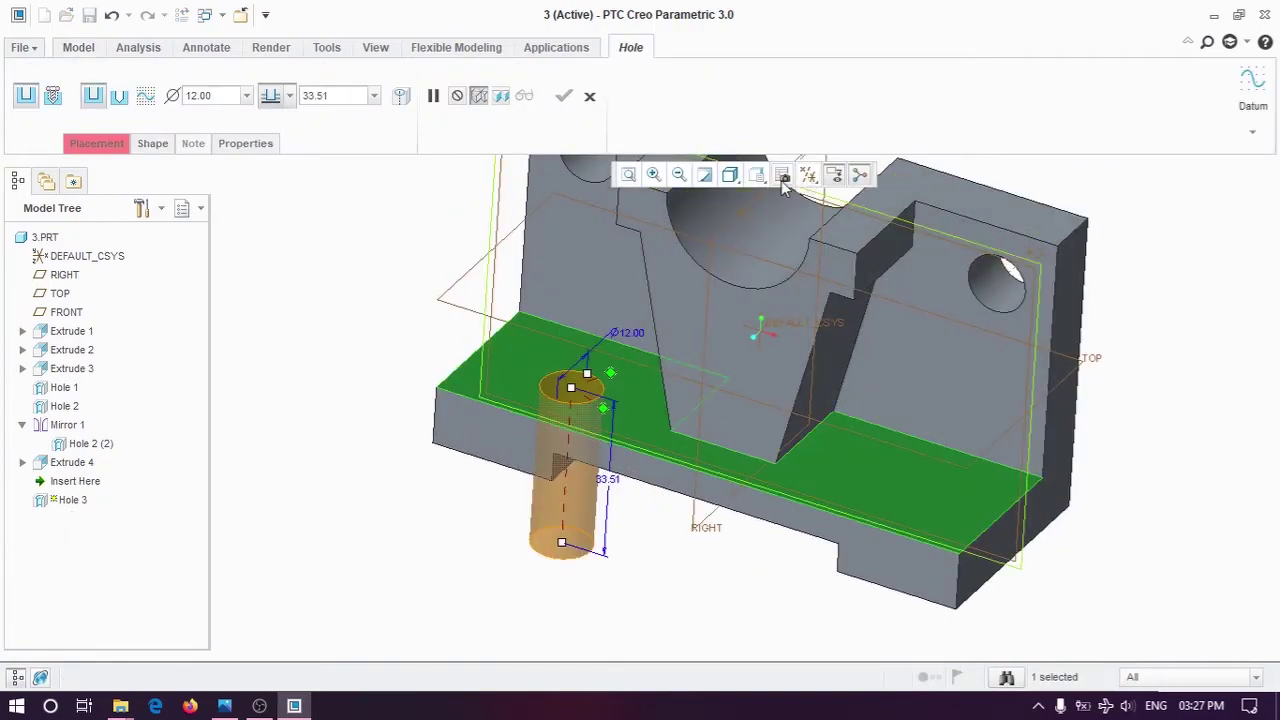
left_click(764, 177)
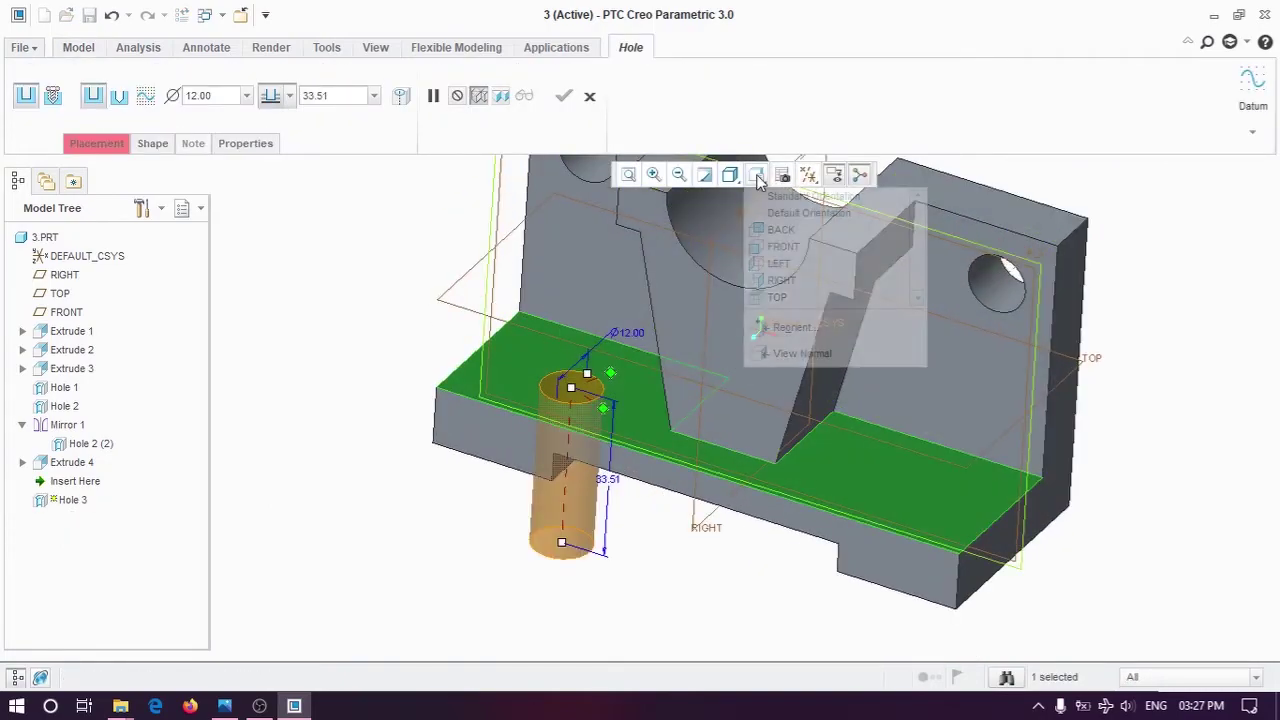
left_click(784, 298)
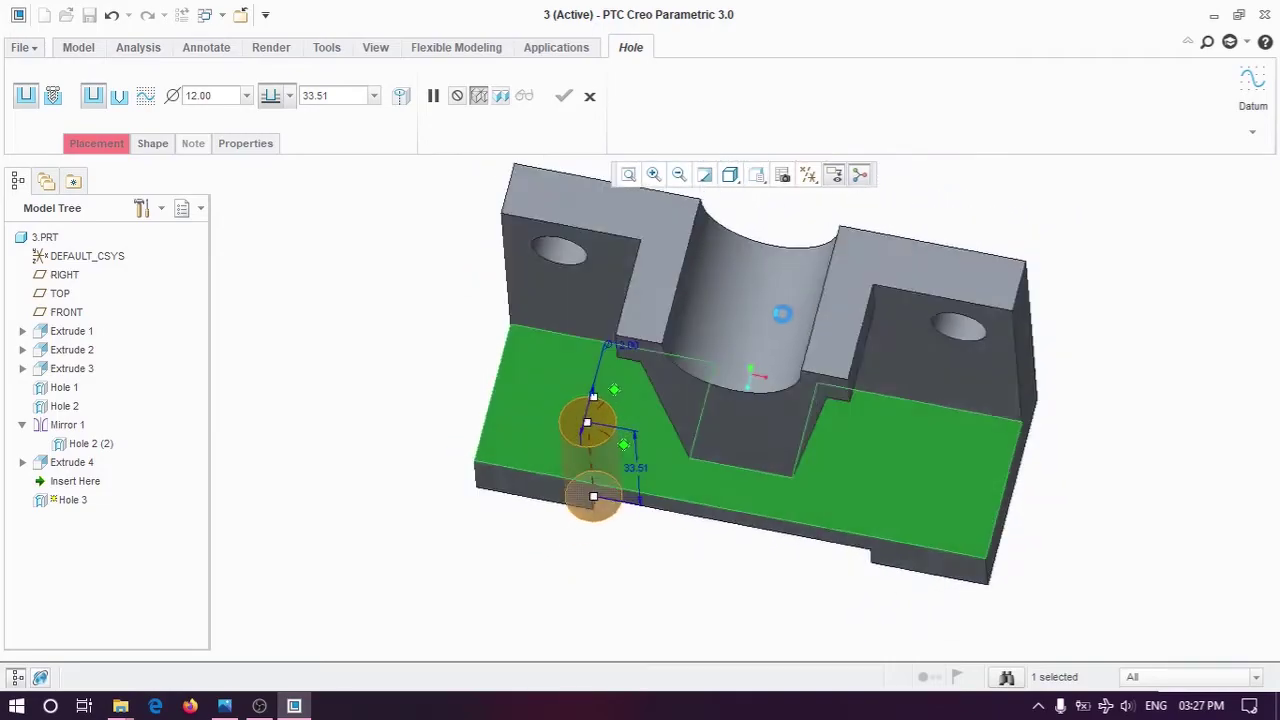
scroll(515, 488, "up", 3)
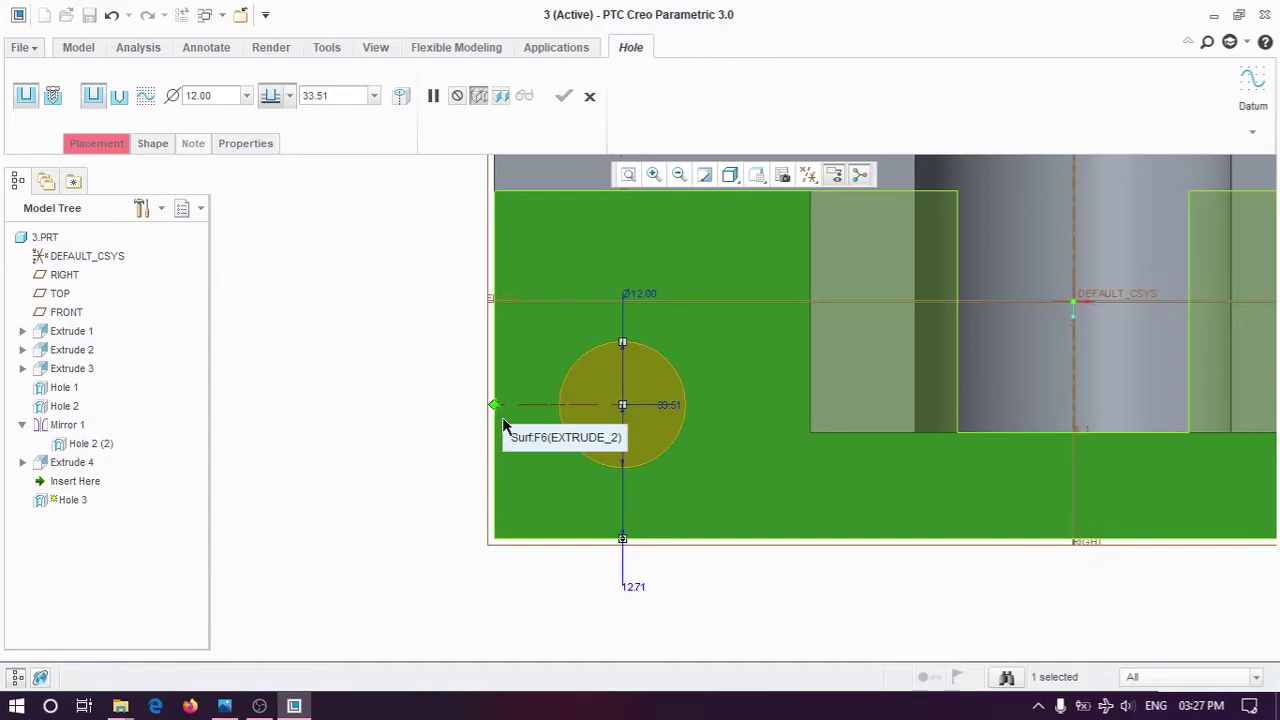
left_click_drag(492, 413, 494, 407)
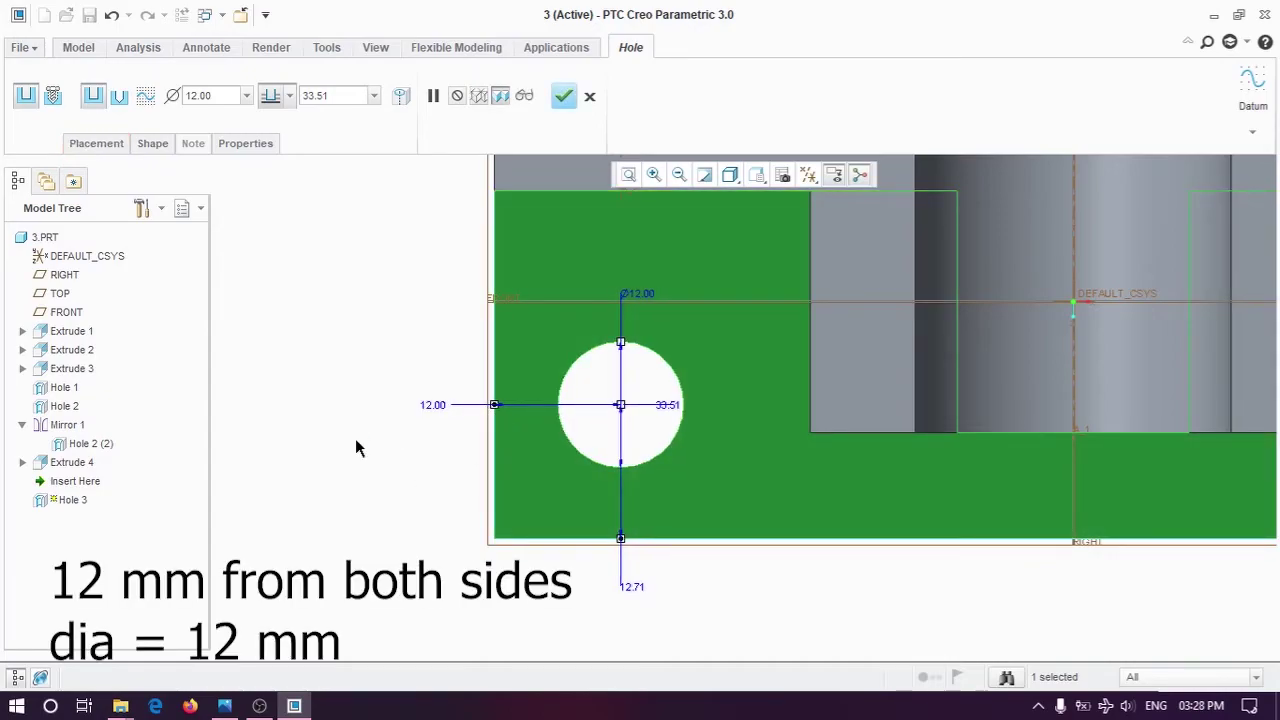
type("12")
key("Return")
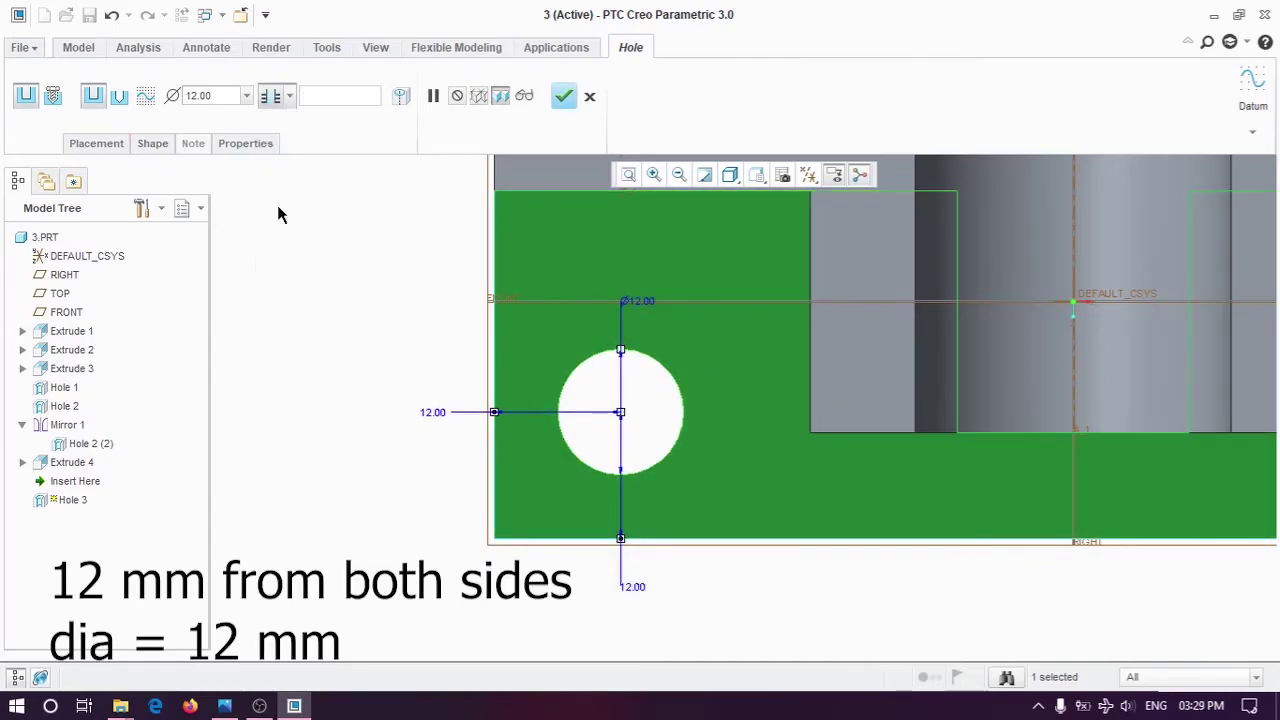
middle_click(280, 215)
scroll(470, 530, "down", 4)
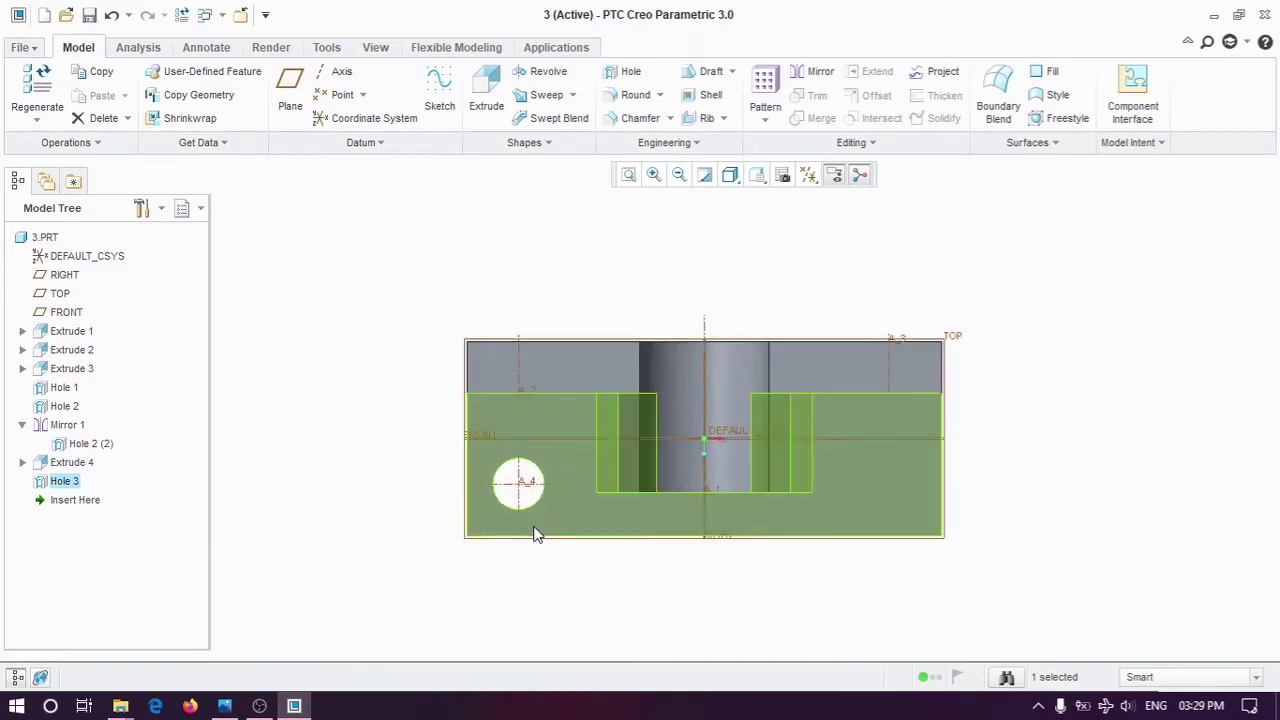
Step: Mirror Hole 3 across the RIGHT datum plane and orbit to see both base holes
left_click(815, 75)
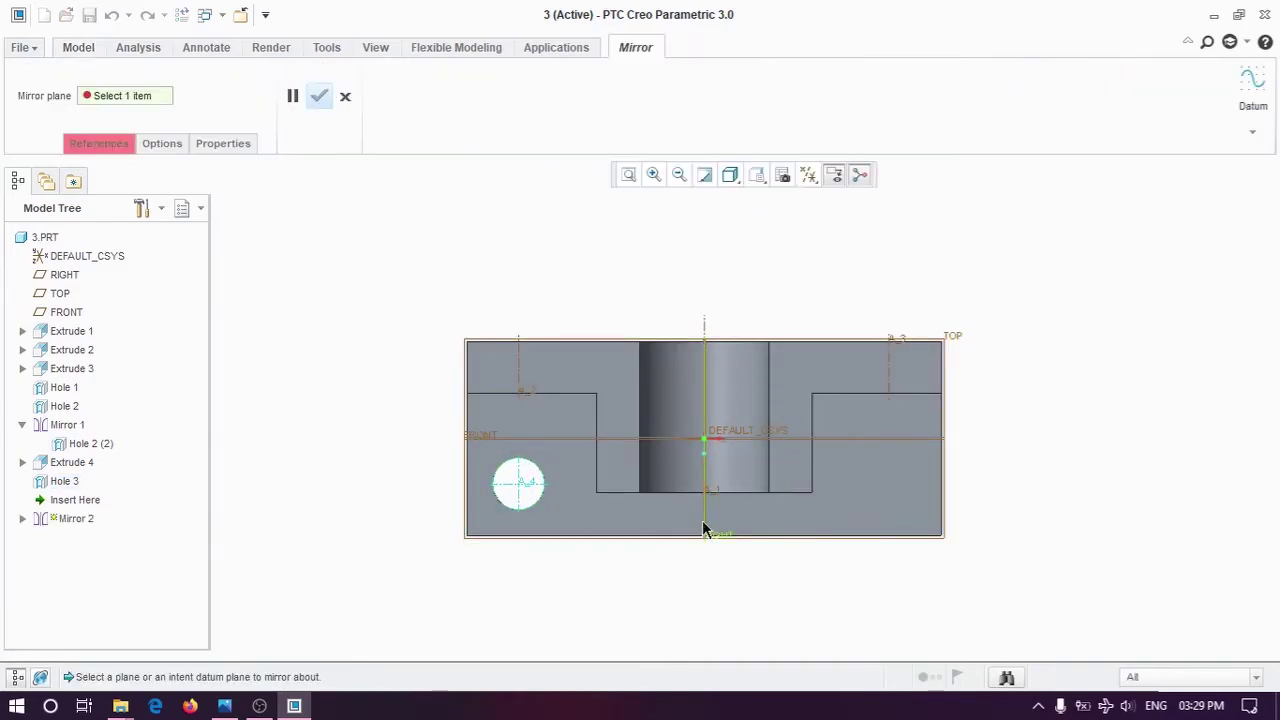
left_click(702, 520)
left_click(318, 97)
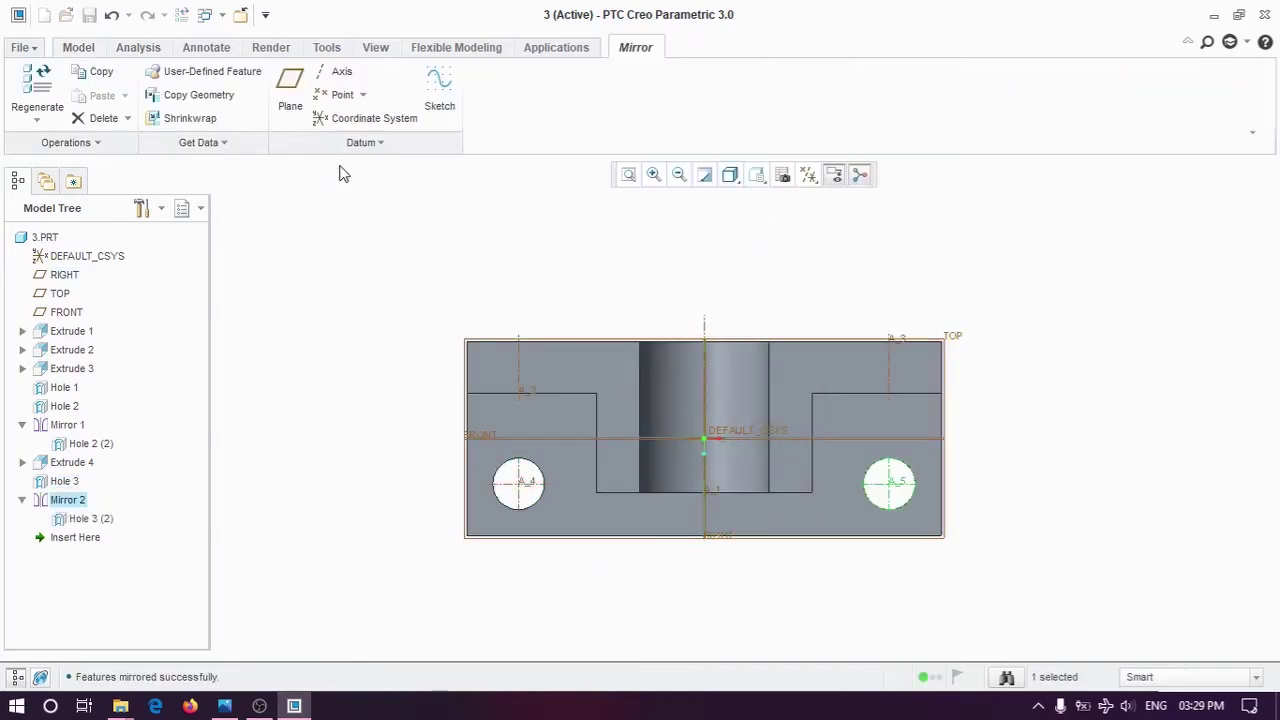
mouse_move(366, 374)
middle_mouse_down()
mouse_move(420, 486)
mouse_move(419, 437)
mouse_move(386, 386)
mouse_move(360, 421)
middle_mouse_up()
left_click(224, 706)
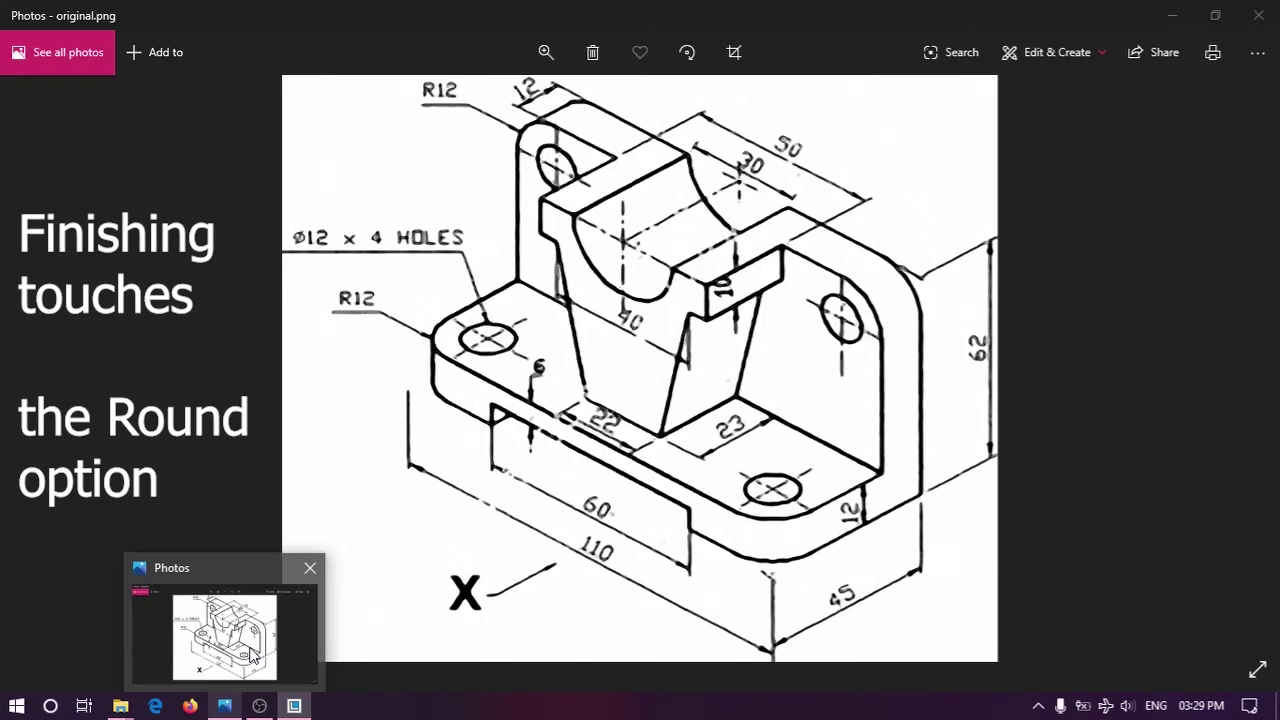
left_click(250, 649)
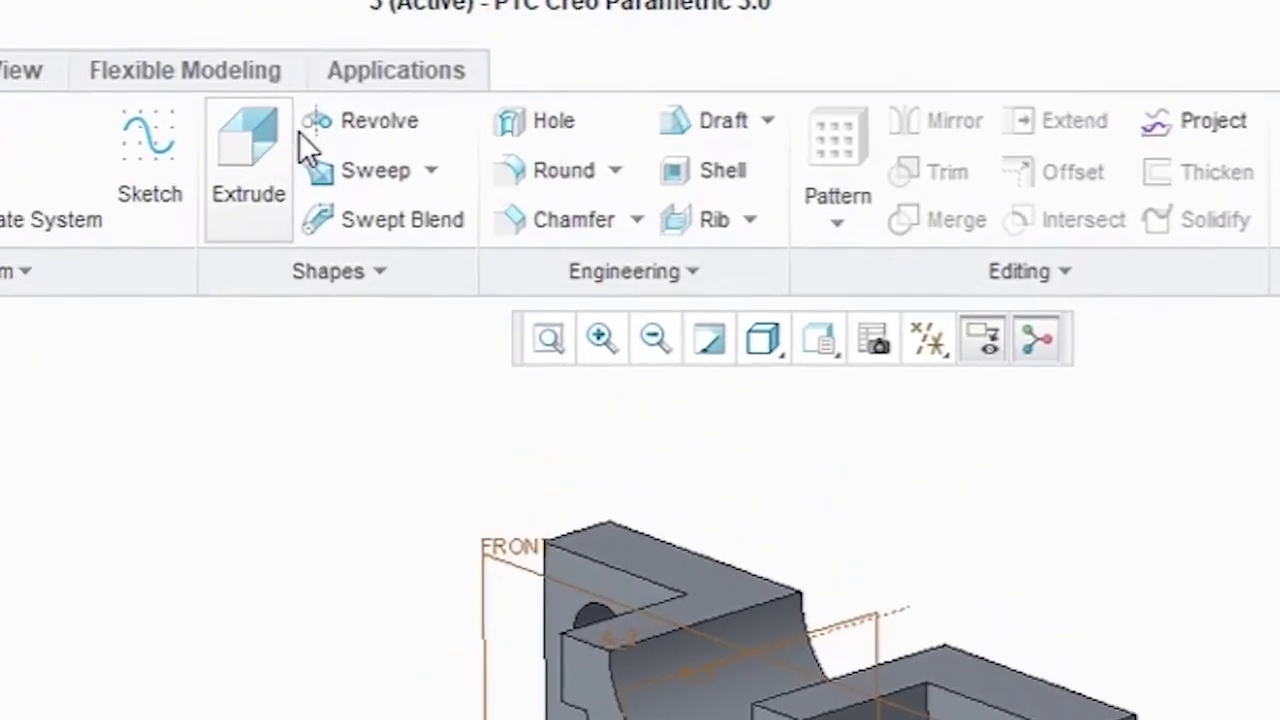
Step: Apply a 12 mm round to the upright top and base corner edges, then compare with the drawing
left_click(543, 183)
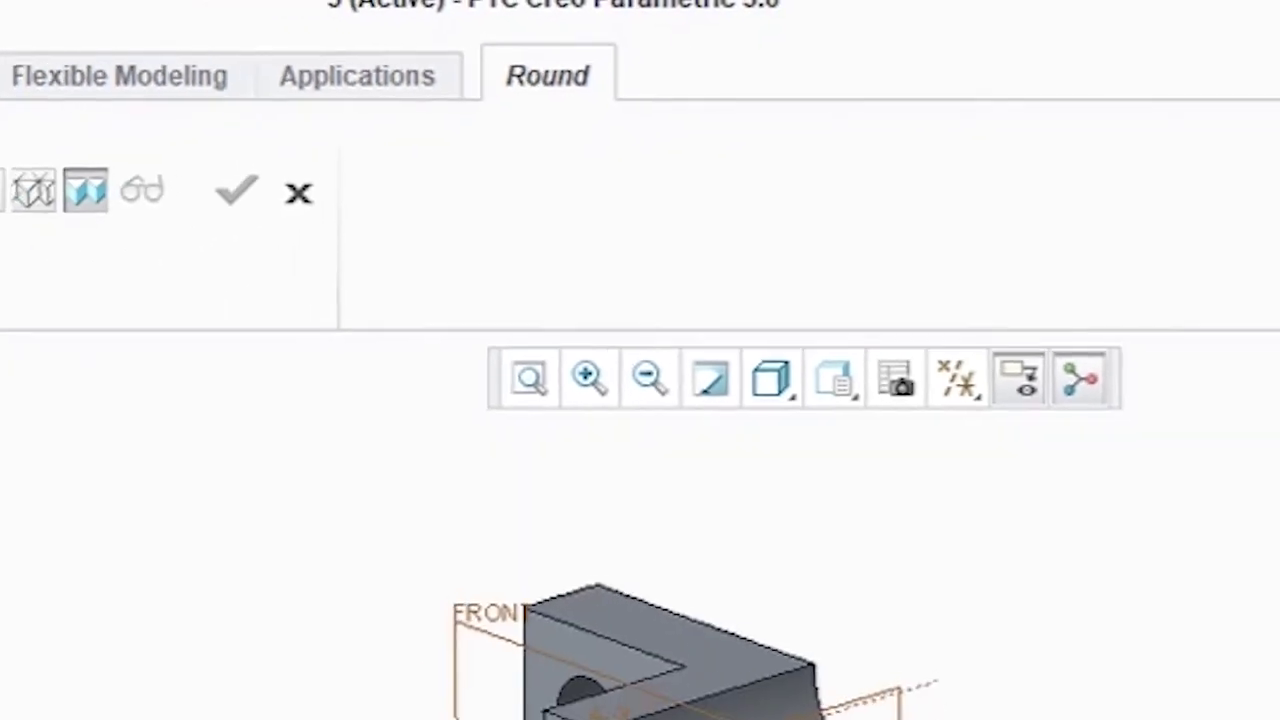
left_click(890, 362)
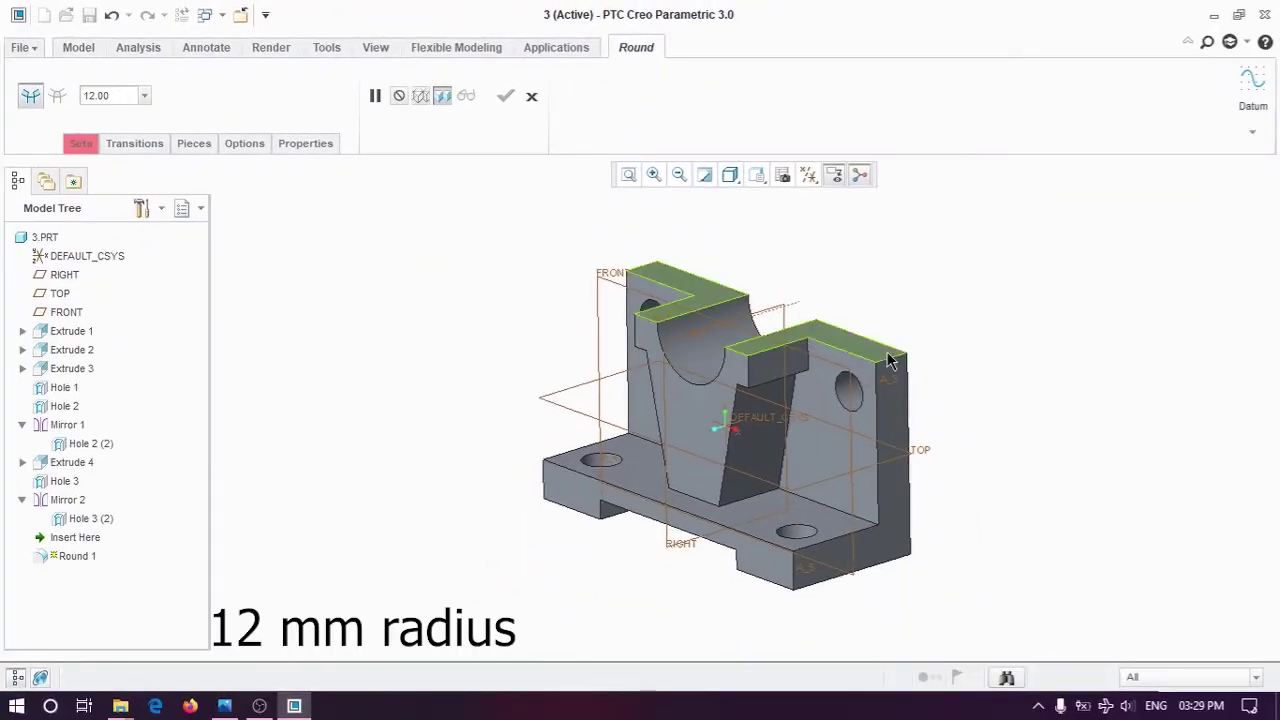
left_click(890, 362)
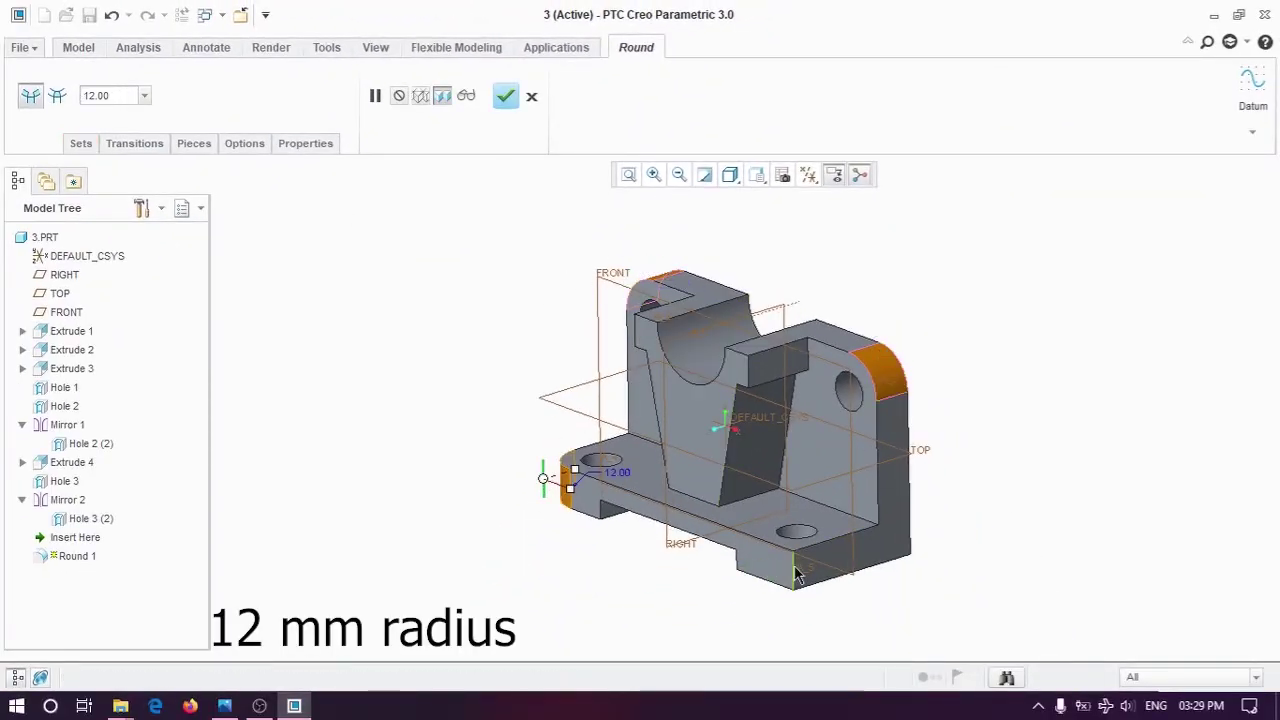
middle_click(543, 563)
left_click(228, 645)
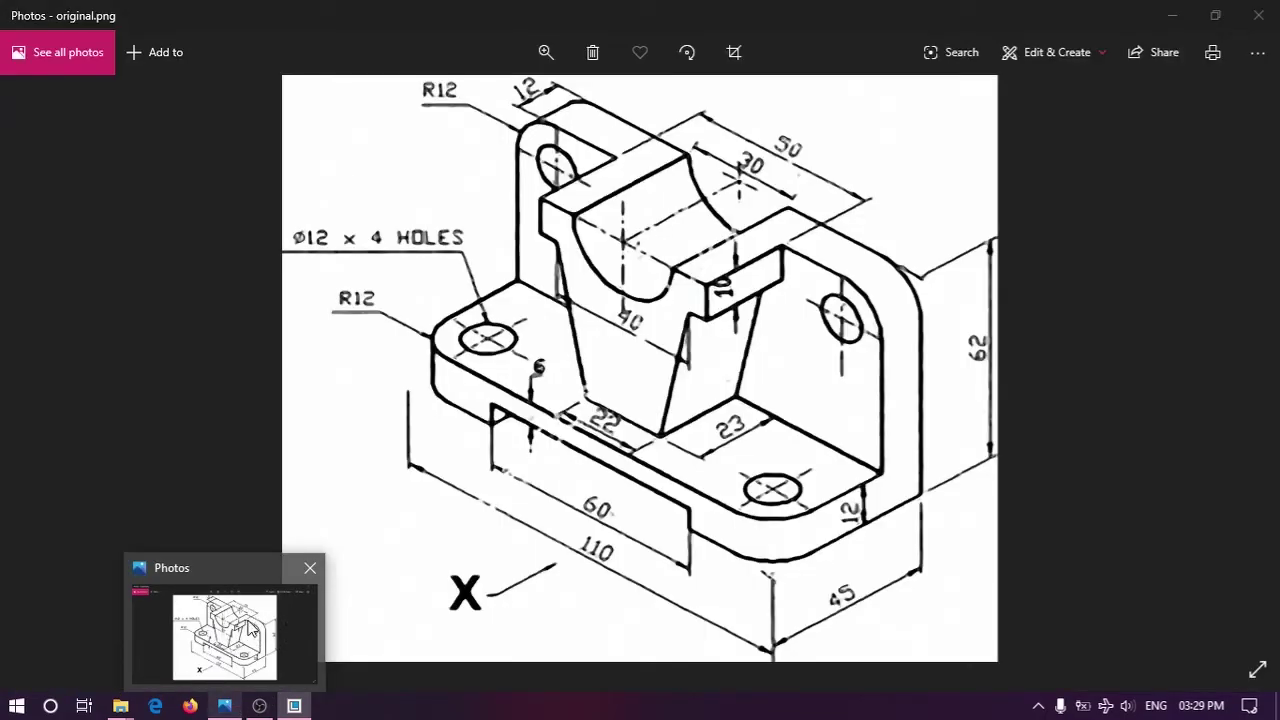
left_click(228, 630)
mouse_move(503, 497)
middle_mouse_down()
mouse_move(520, 514)
mouse_move(520, 489)
middle_mouse_up()
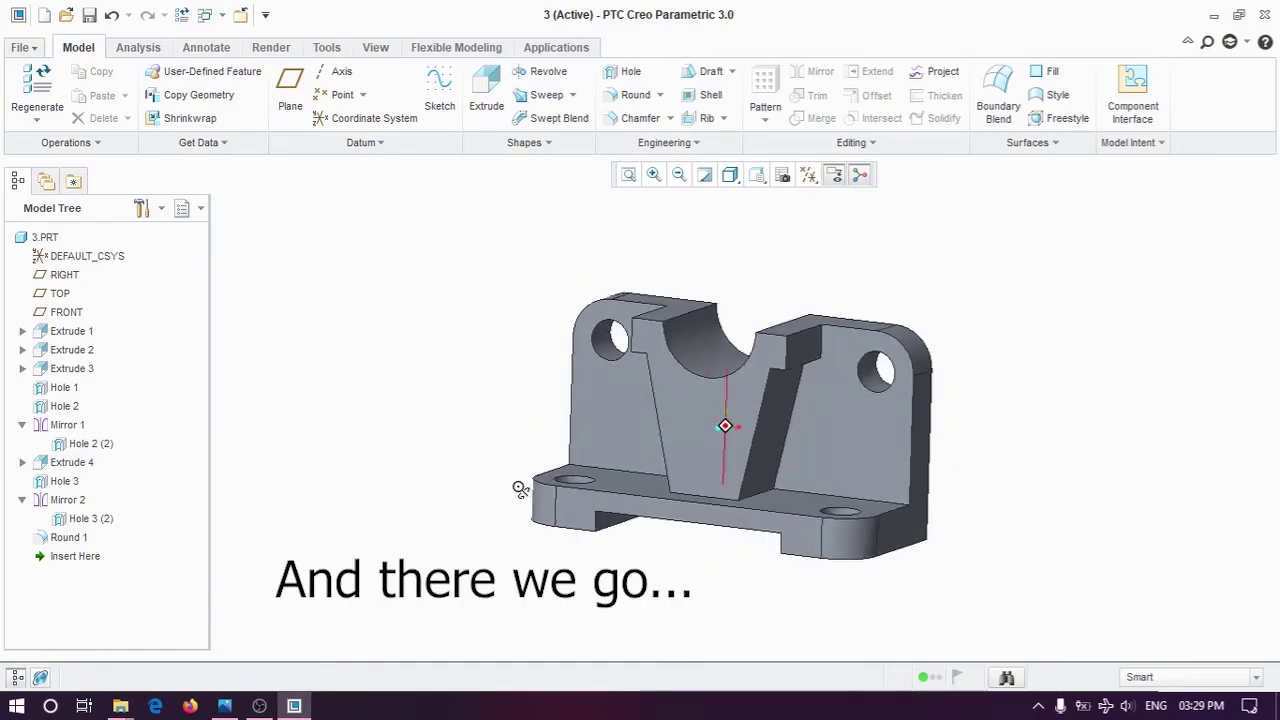
key("ctrl+d")
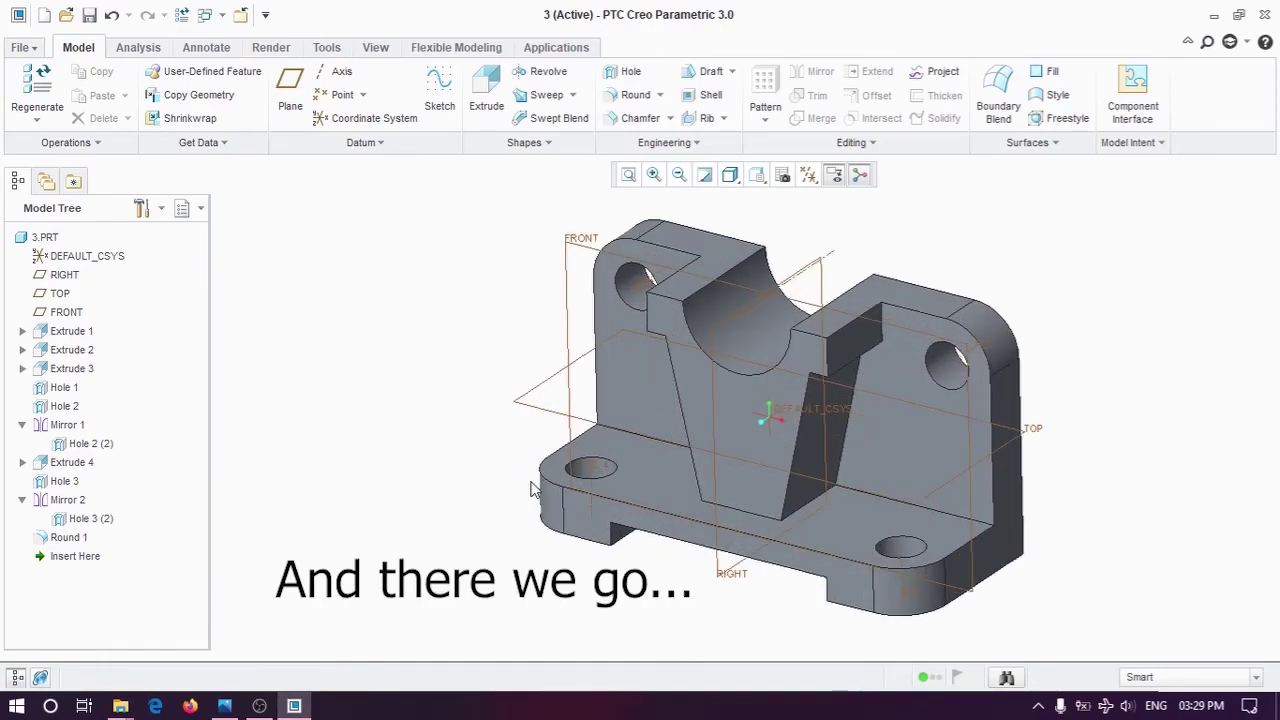